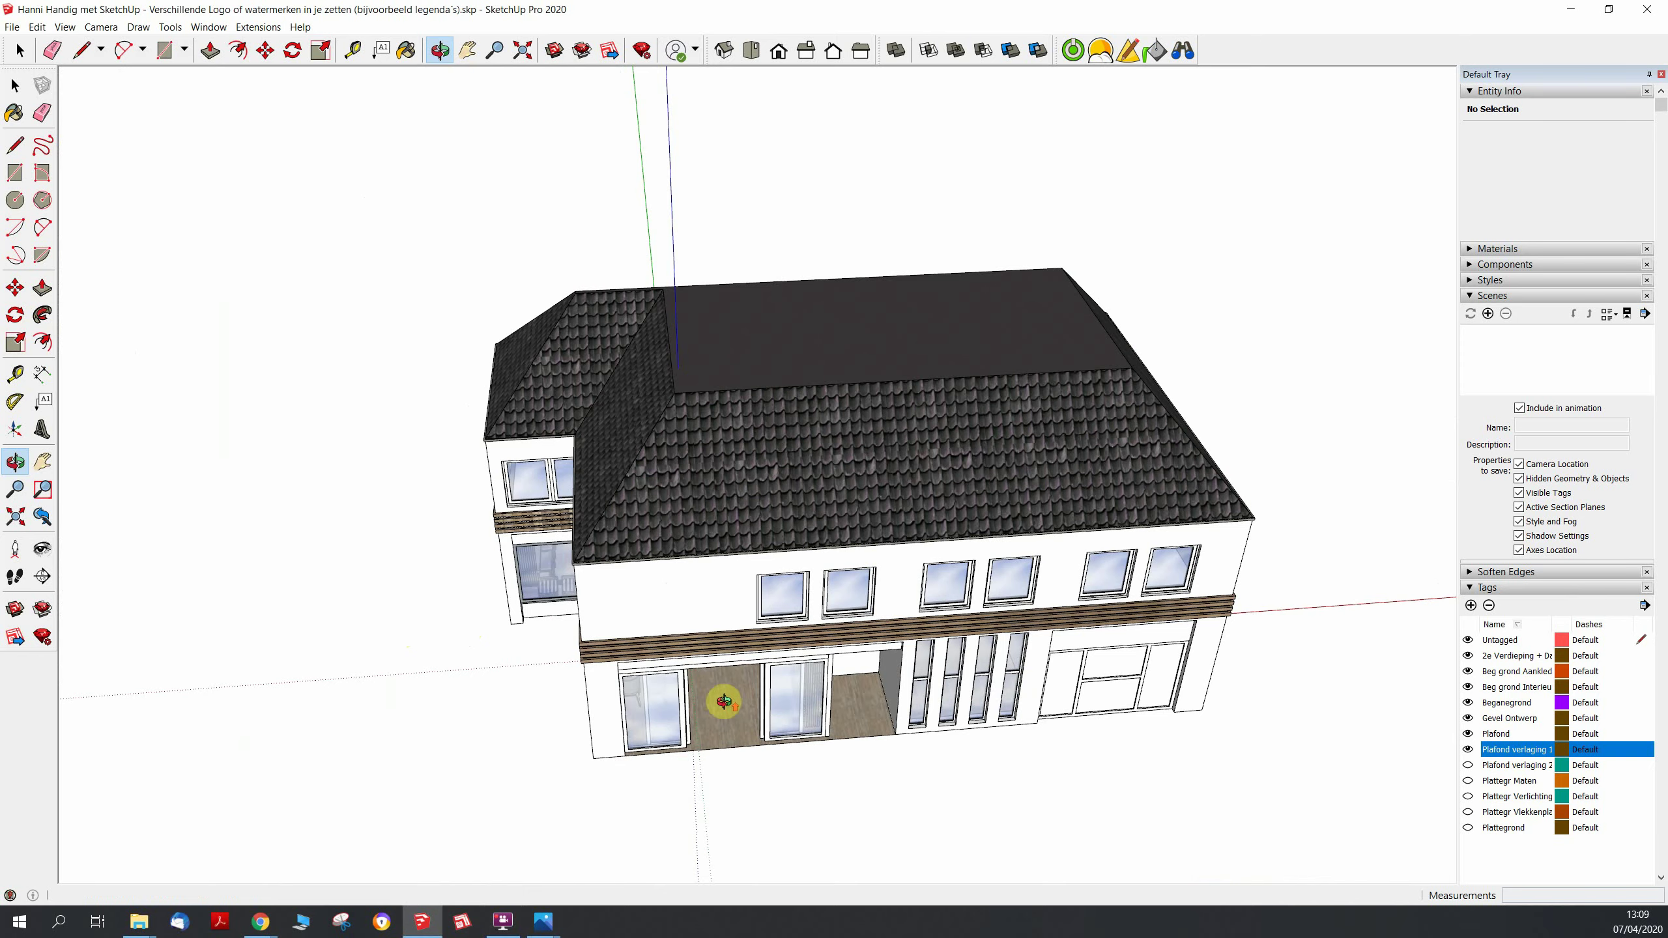
Zoom in on the house's glazed ground-floor front doors
scroll(725, 702, up, 4)
scroll(794, 584, up, 2)
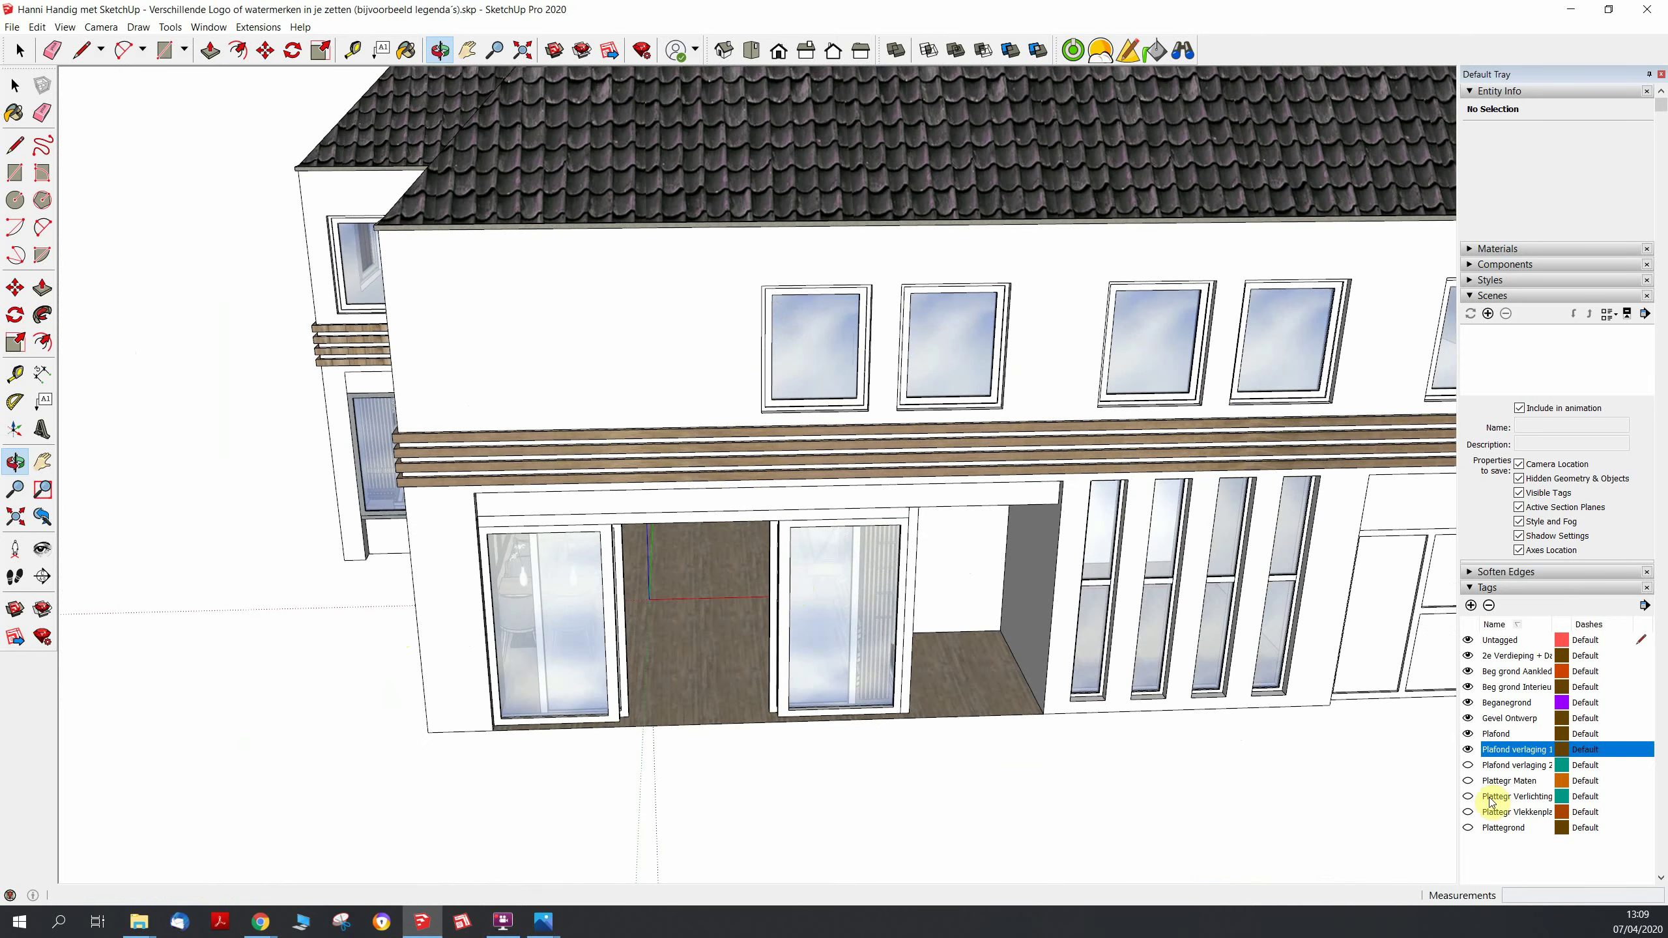
Hide the ceiling, facade, ground-floor and 2e Verdieping tags, dismissing the current-tag warning
click(1468, 750)
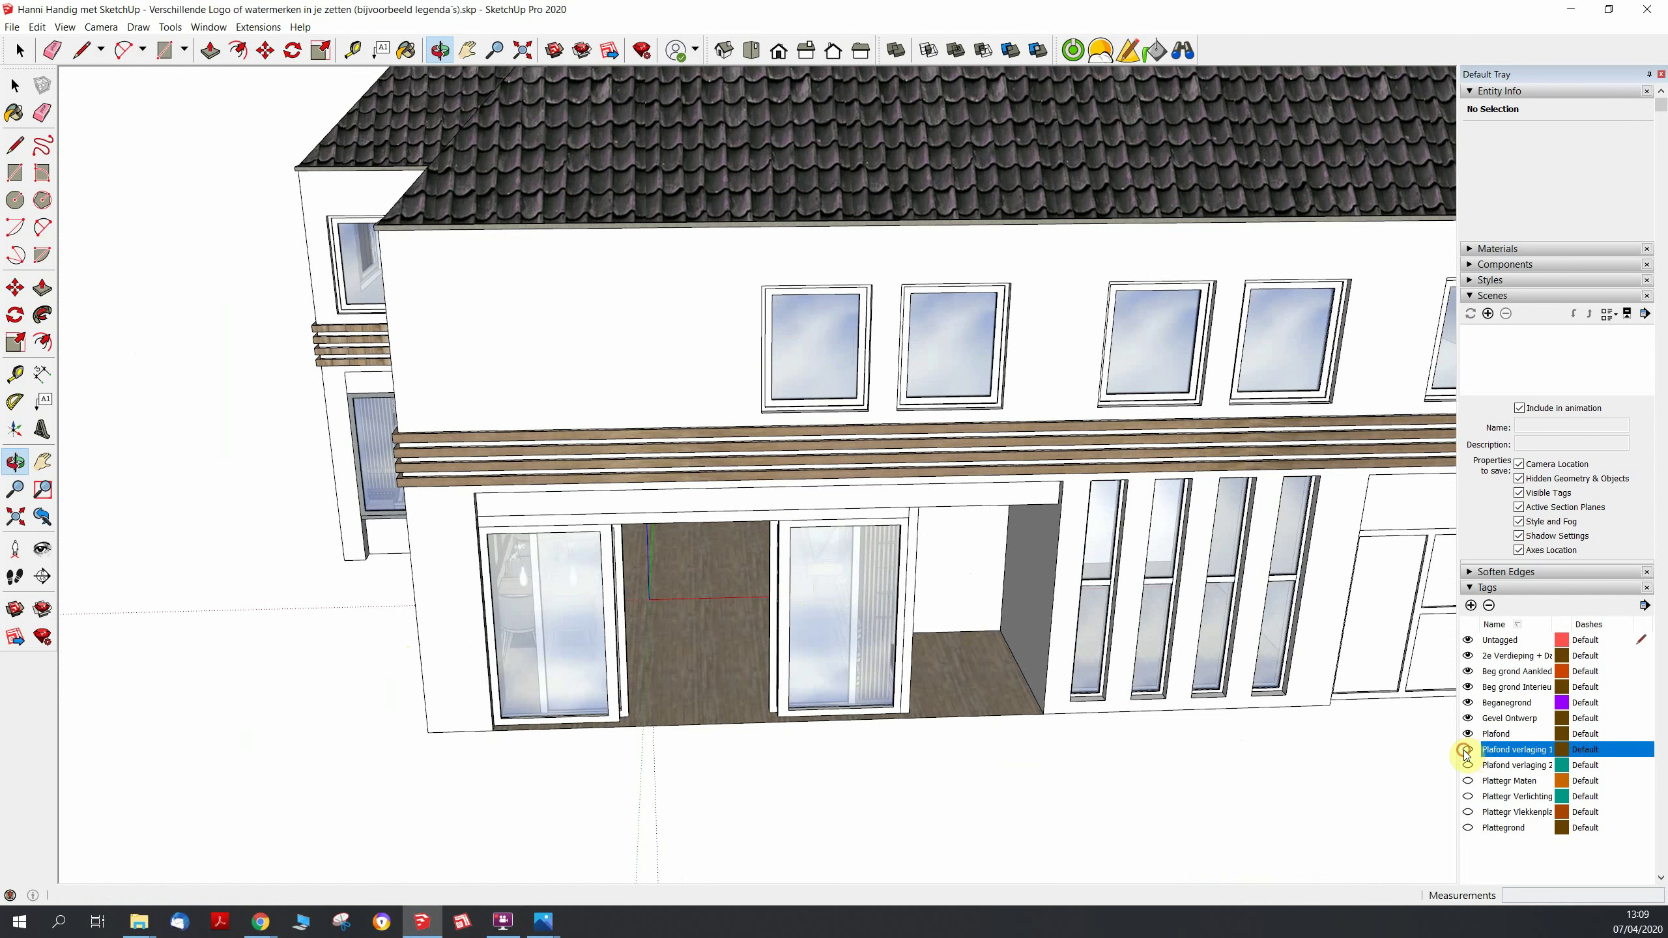
click(1468, 734)
click(1468, 703)
click(1468, 687)
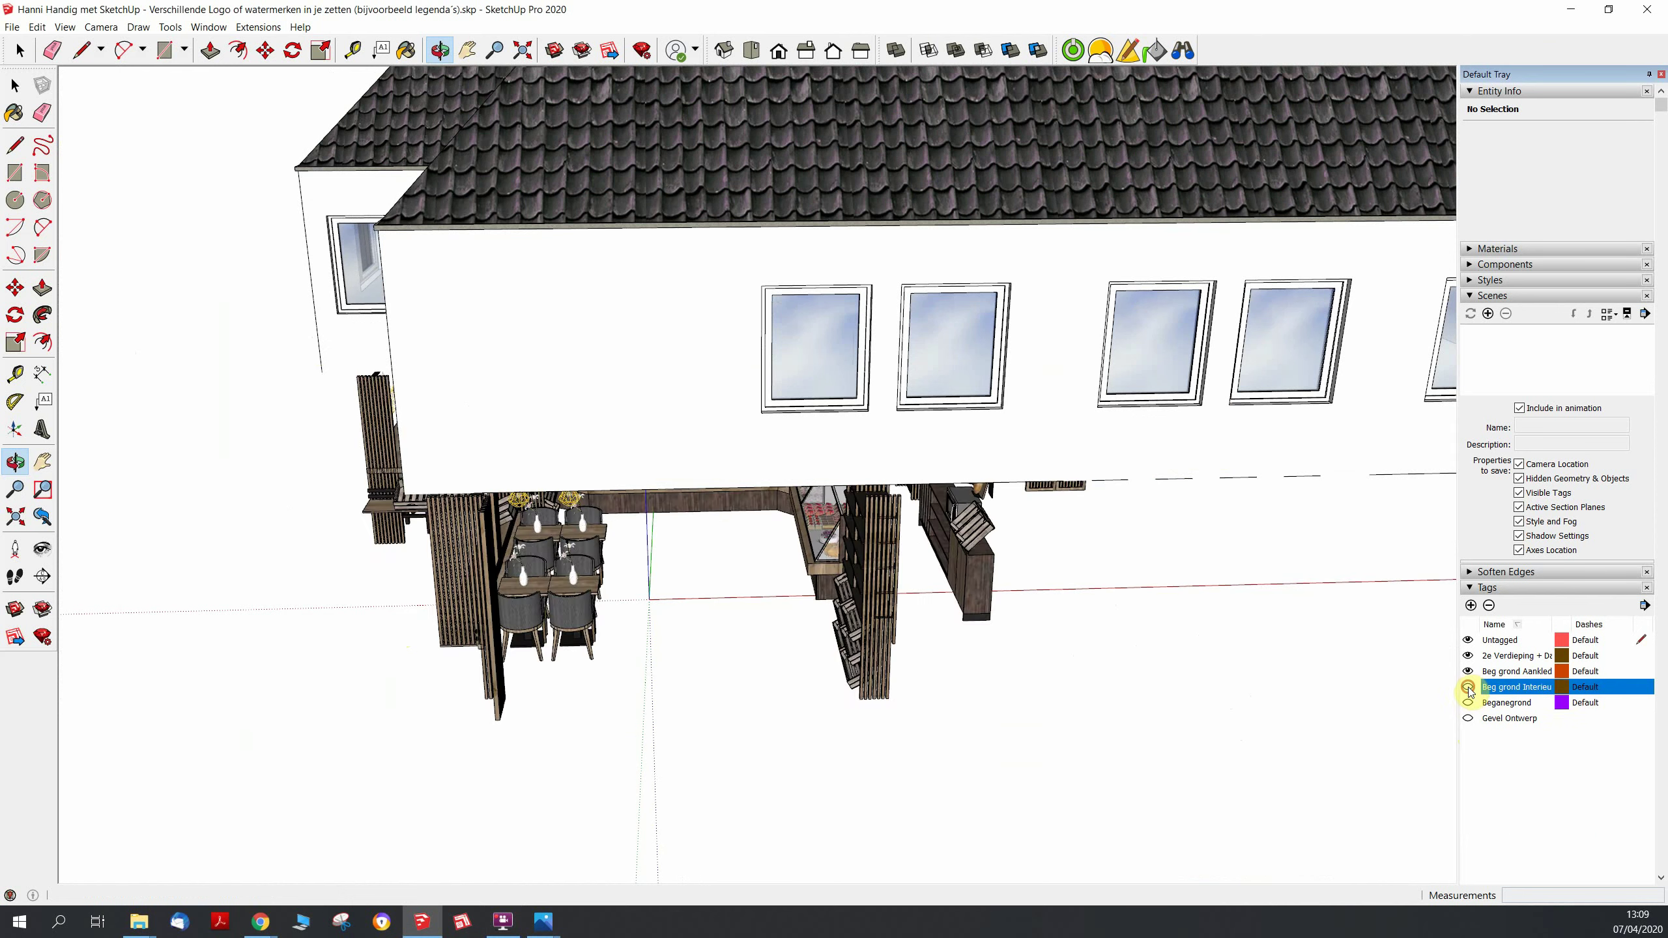
click(1468, 655)
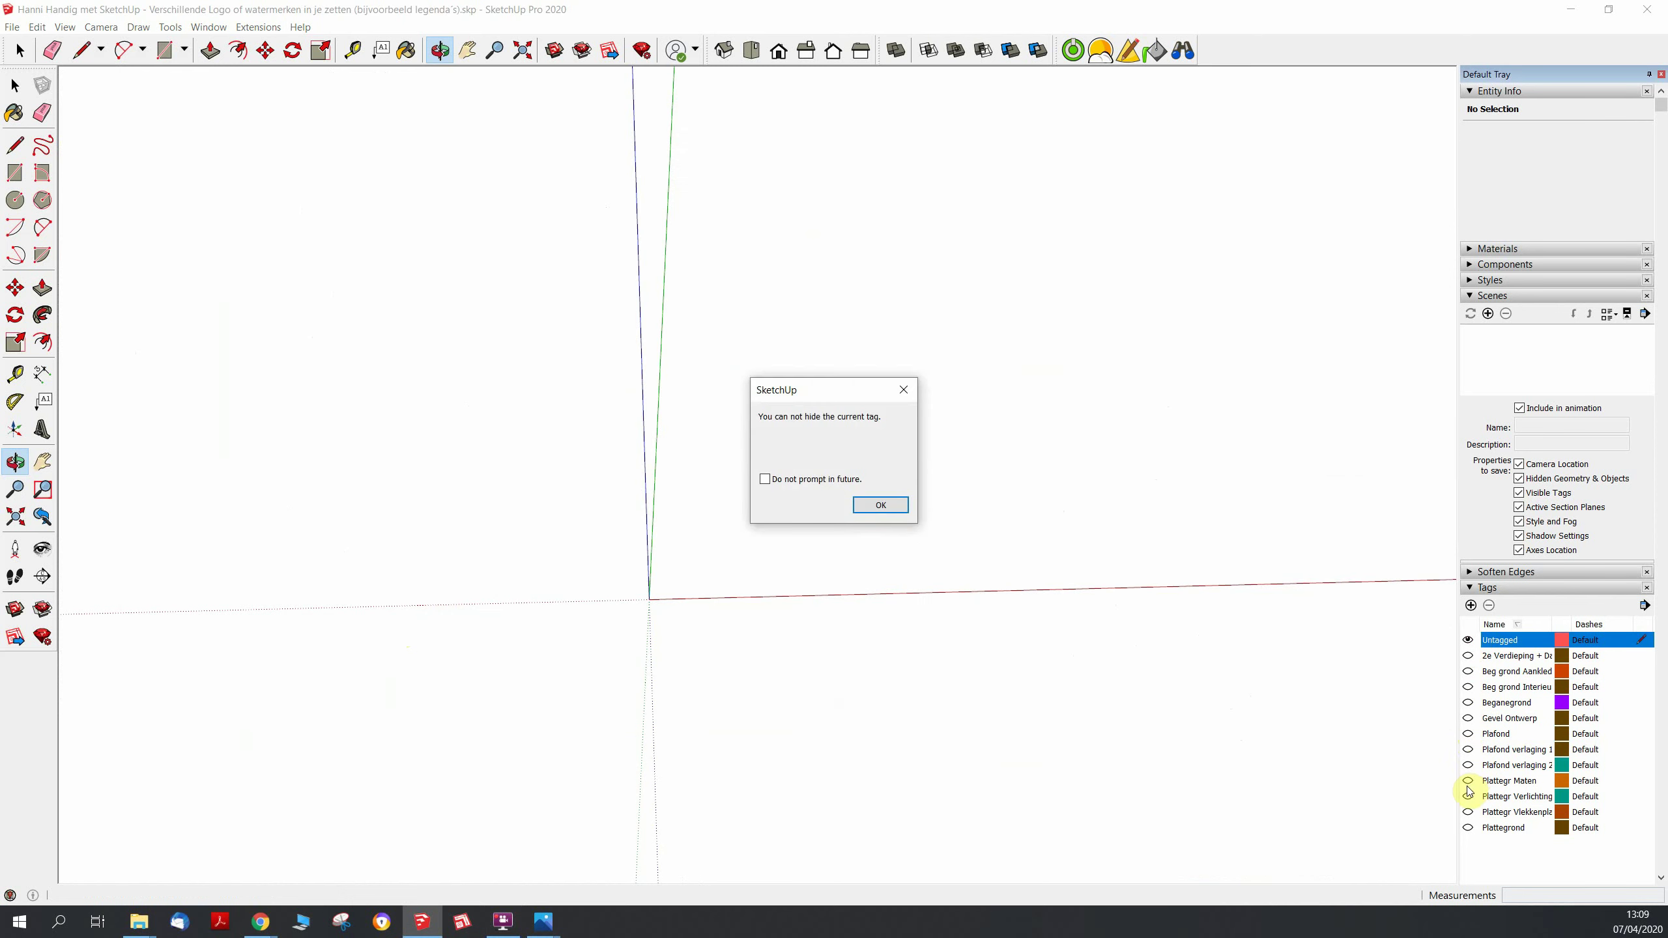
click(881, 505)
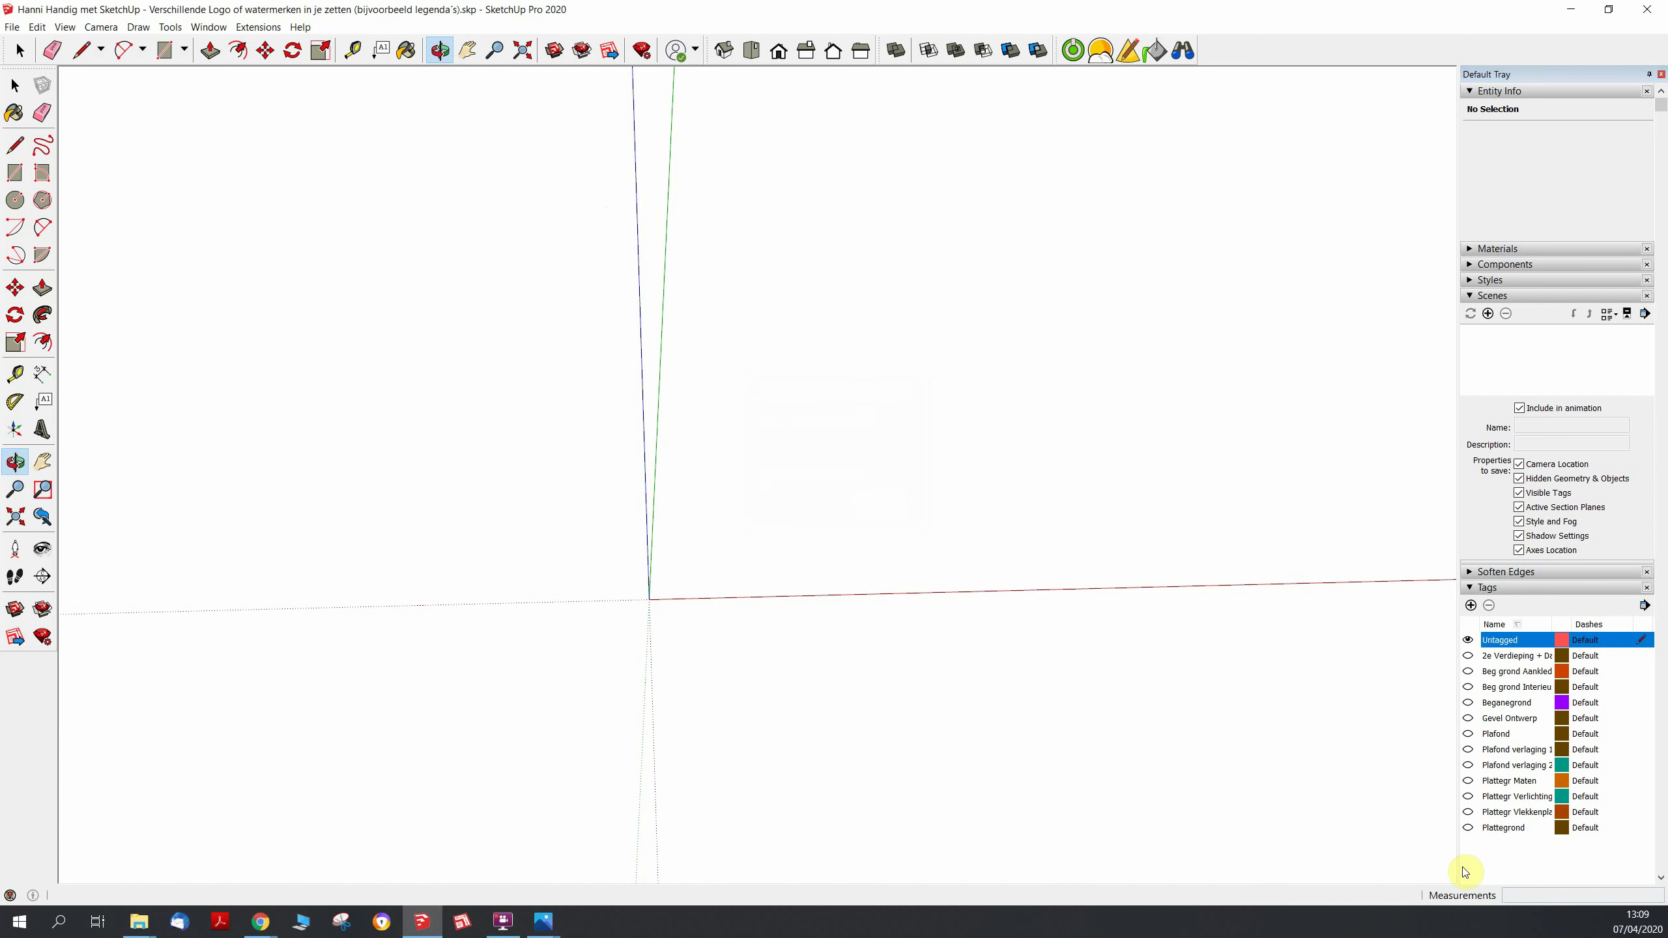
Show Plattegrond and Plattegr Verlichting, and orbit to a near top-down view
click(1468, 828)
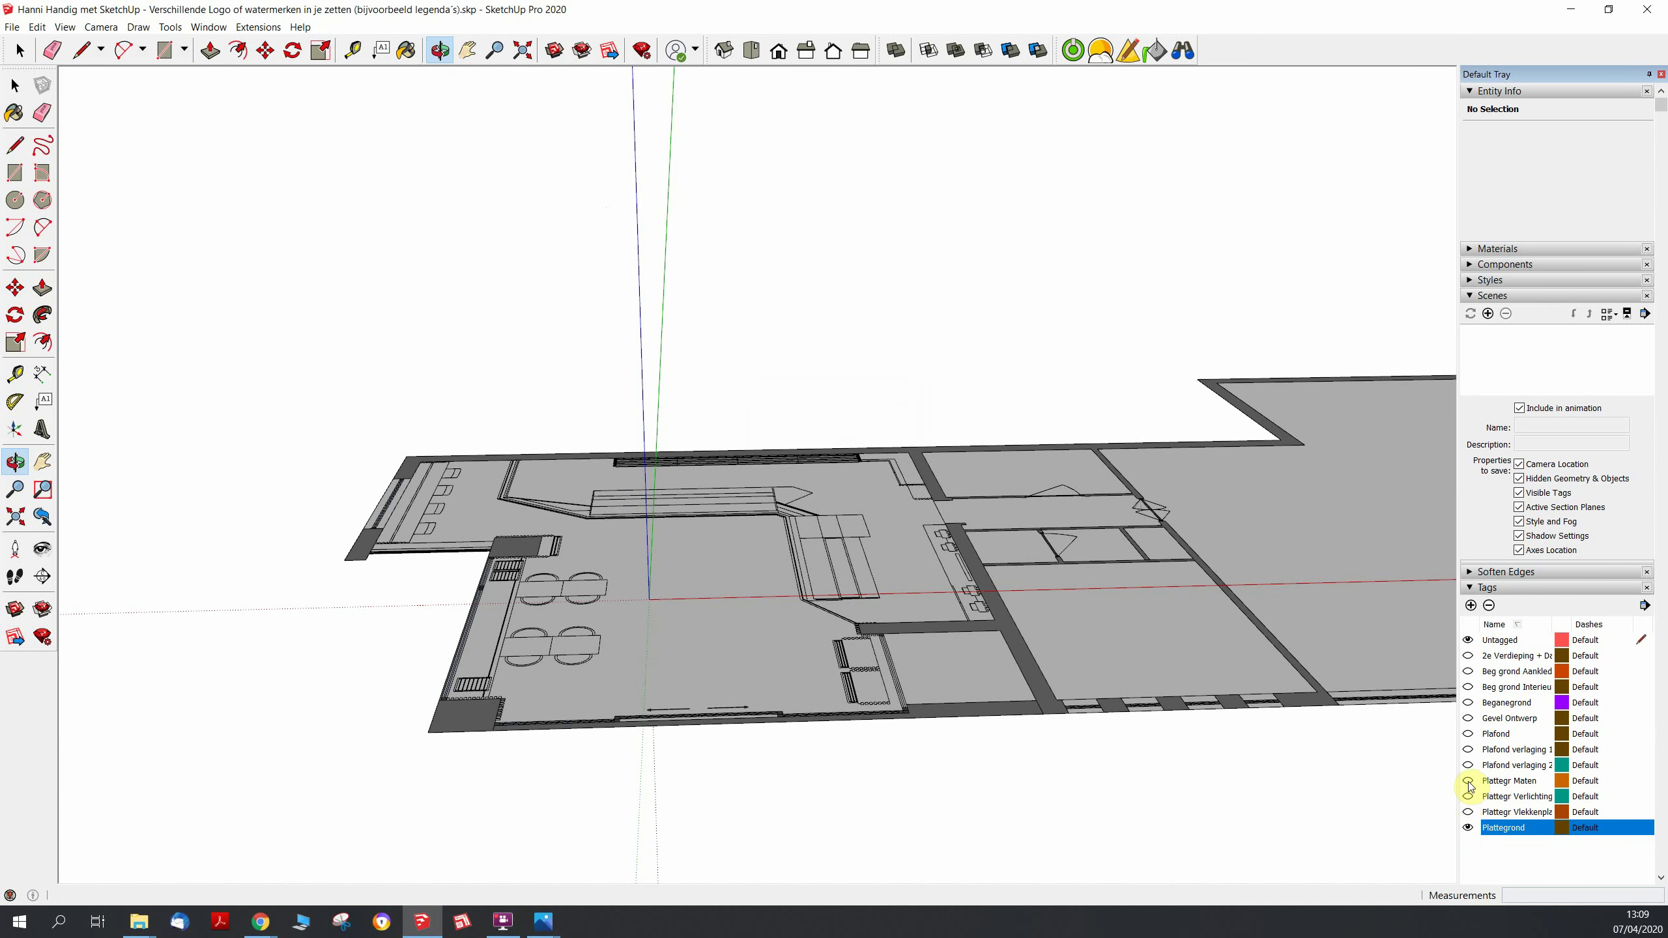
click(1468, 796)
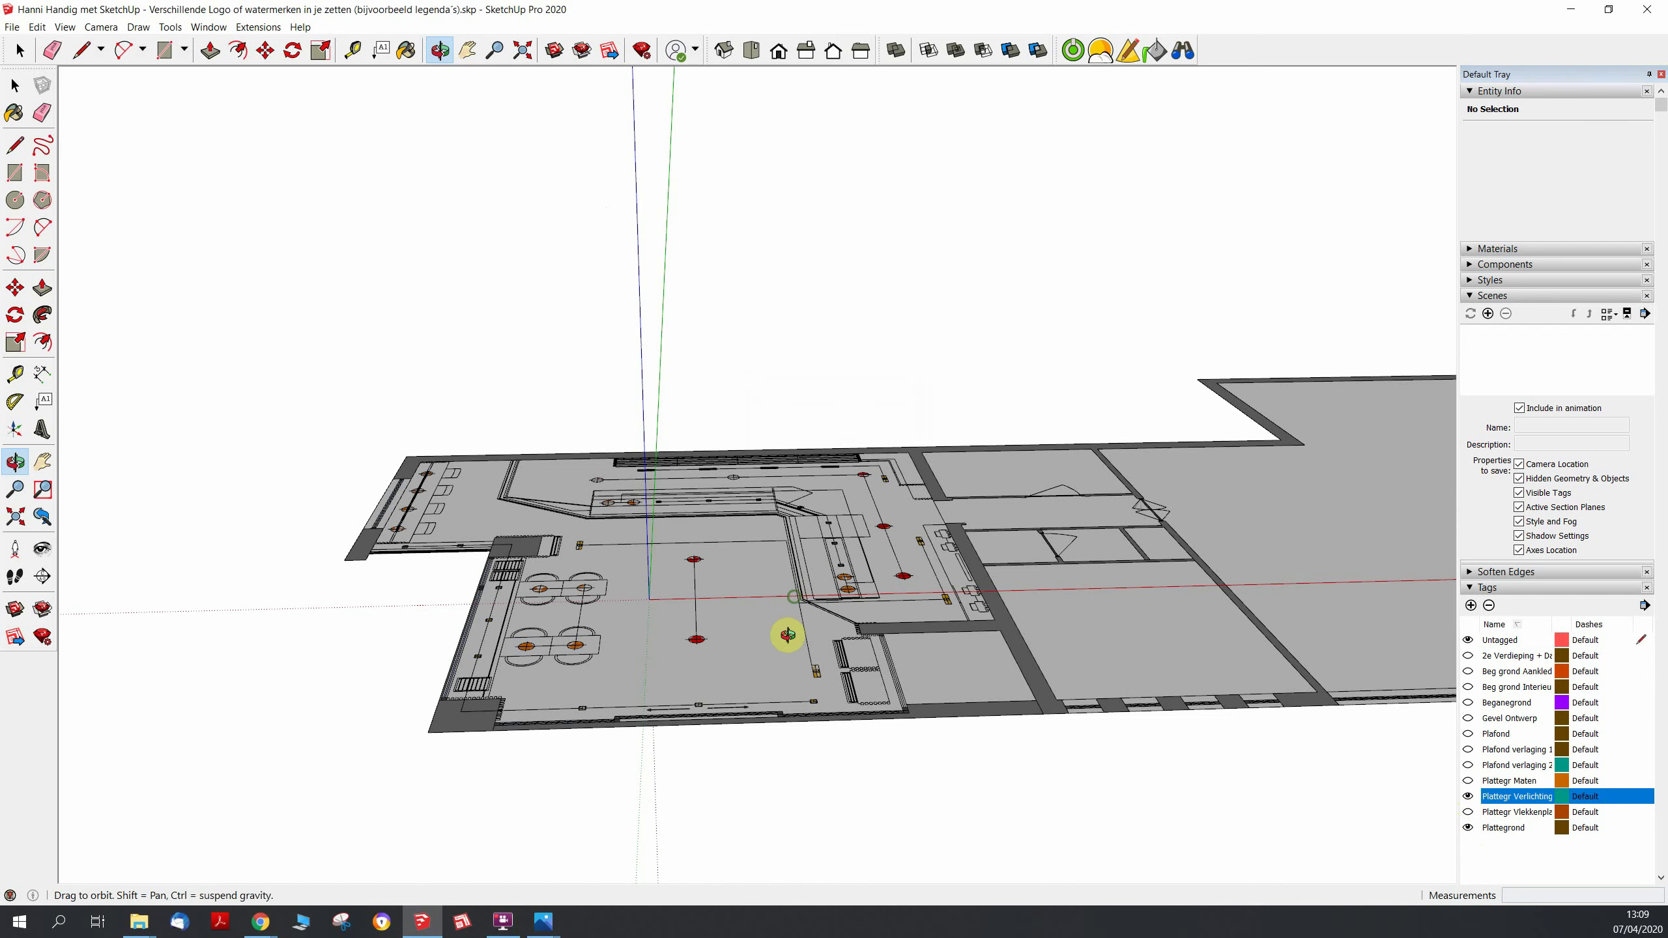
drag(788, 634, 693, 268)
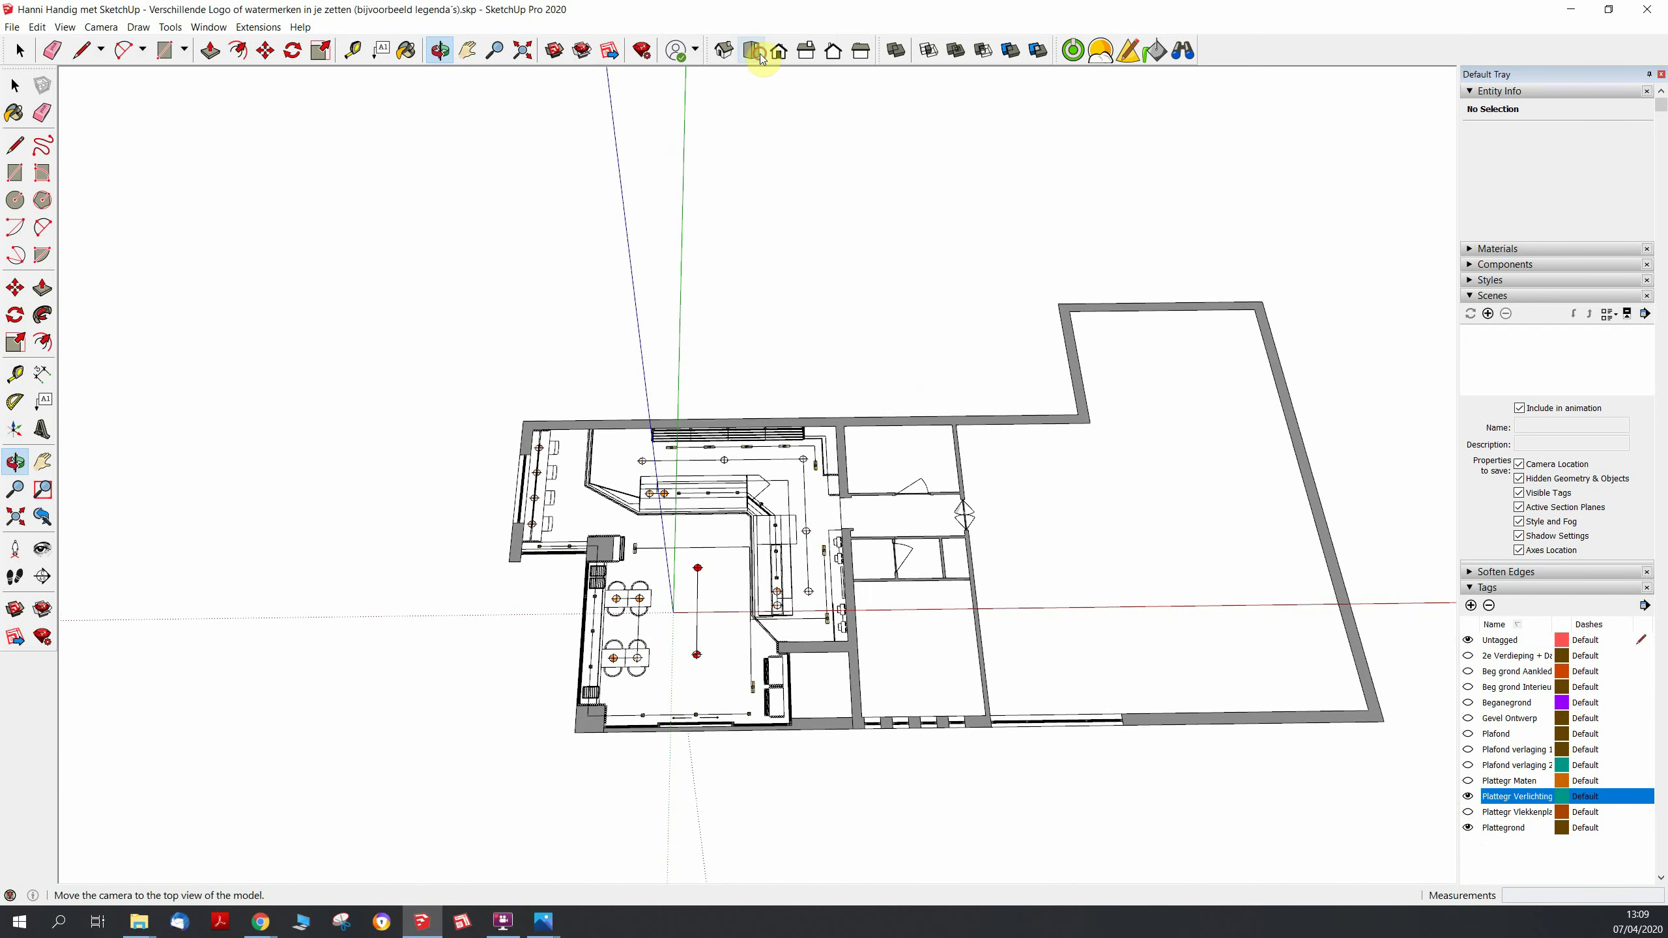
Switch to Top view and zoom in on the floor plan
click(760, 58)
scroll(578, 628, down, 1)
scroll(573, 620, up, 1)
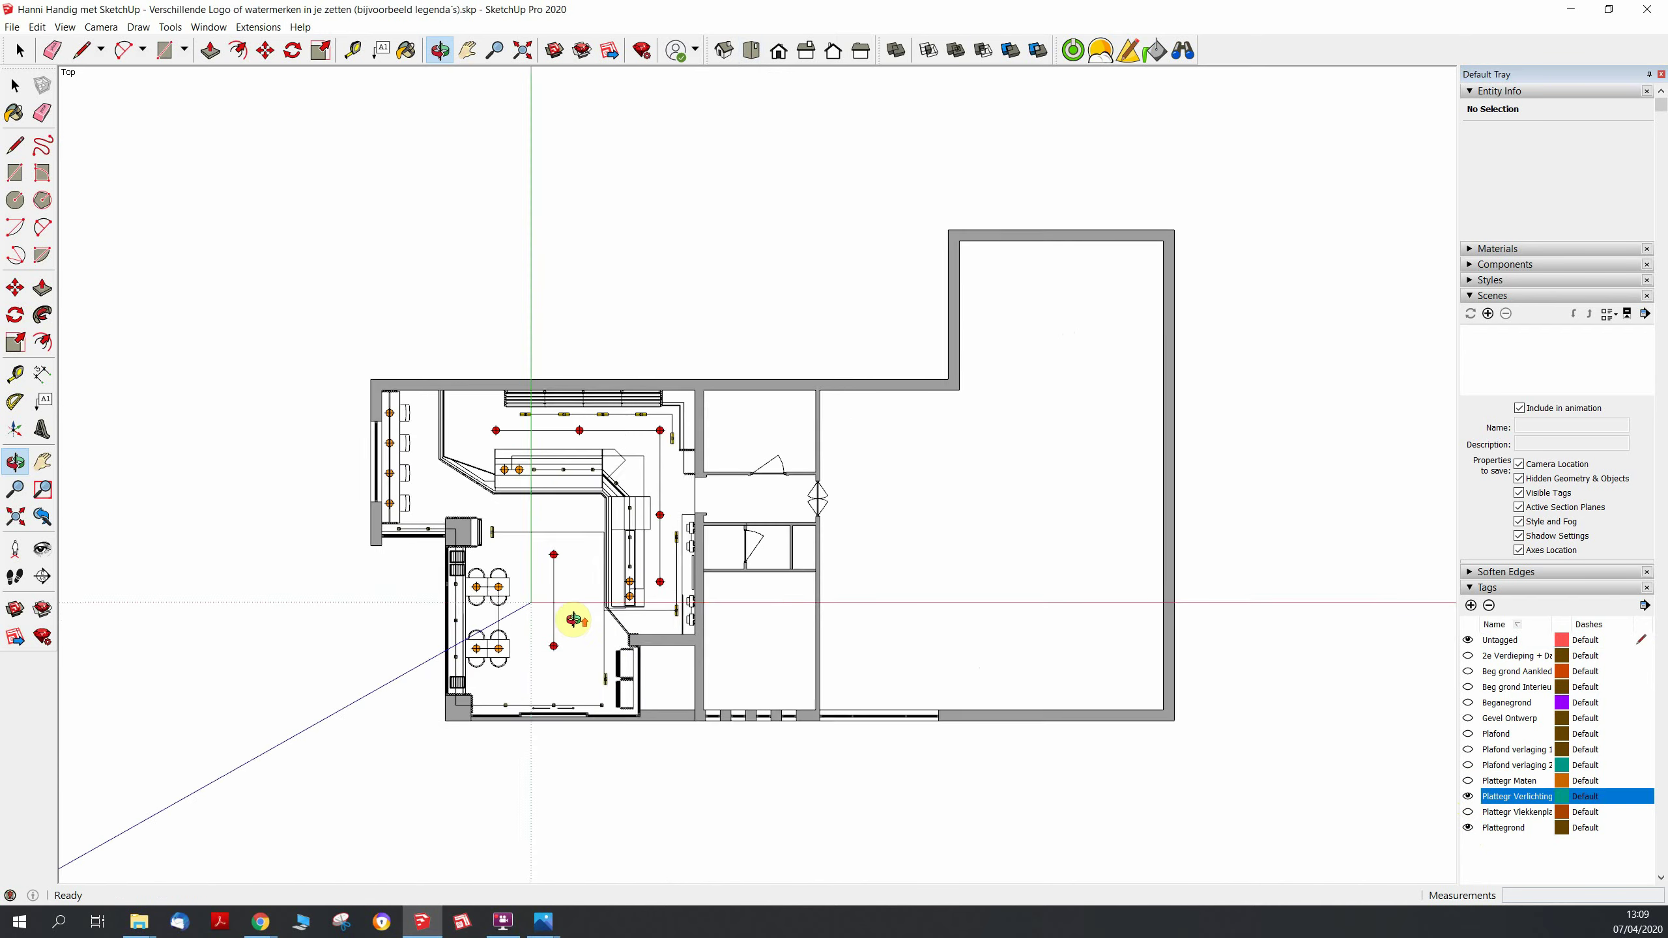
scroll(573, 620, up, 1)
scroll(541, 603, up, 1)
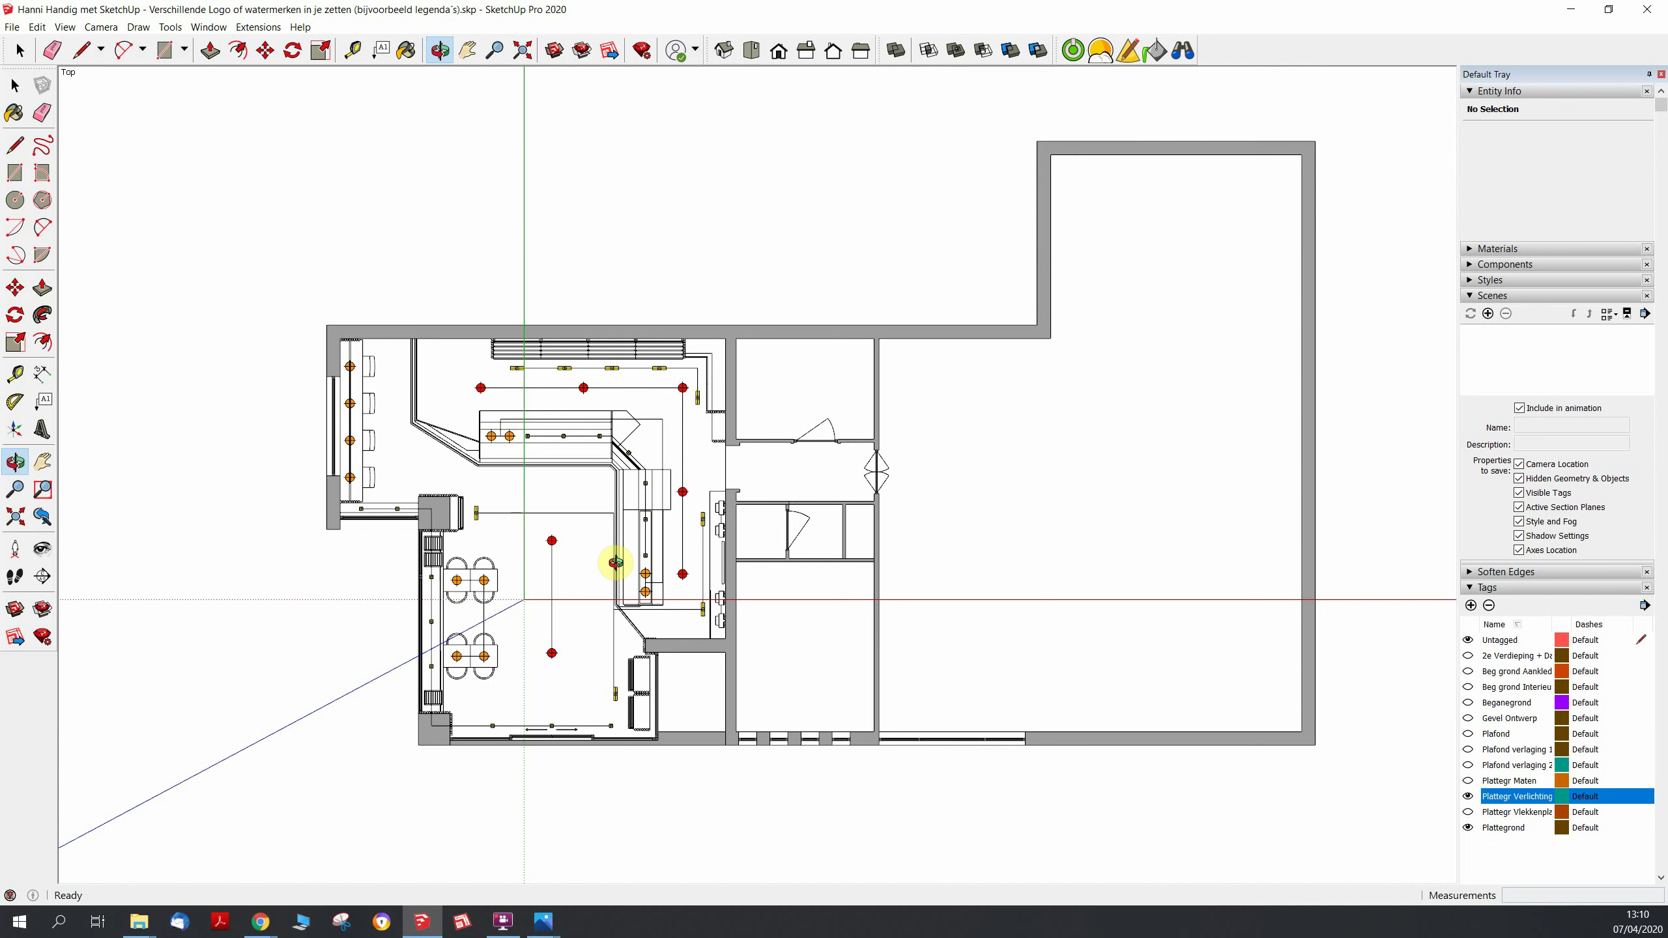
Re-zoom the plan, hide the Plattegr Verlichting tag, and call up File Explorer
scroll(912, 544, down, 2)
scroll(723, 584, up, 3)
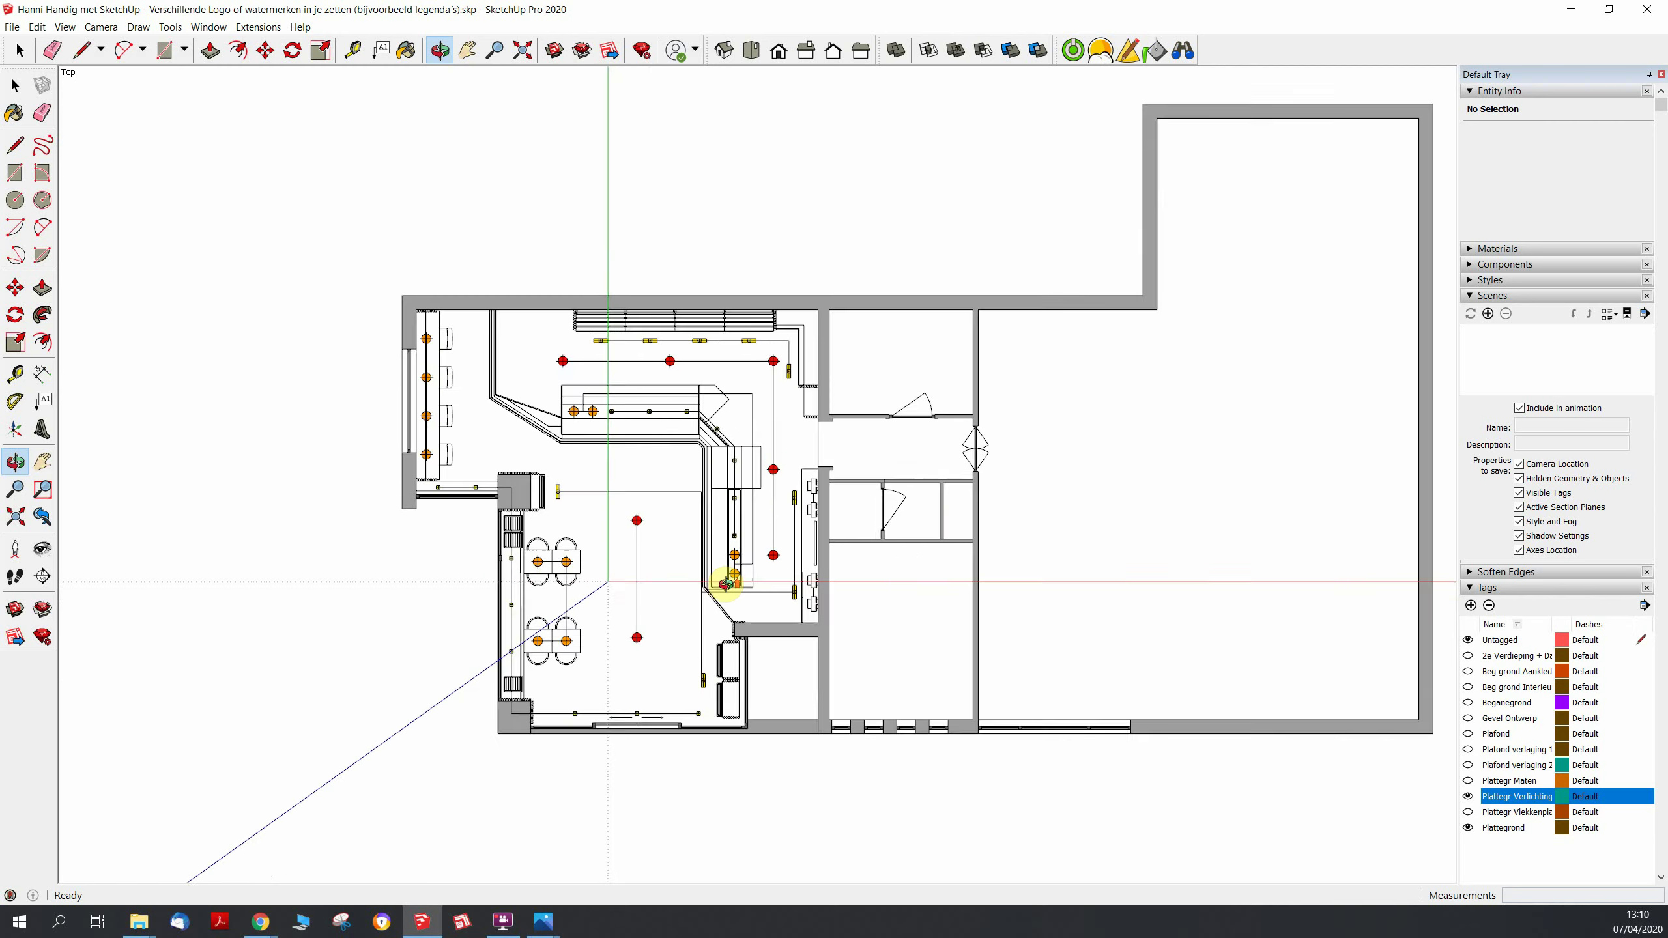
scroll(641, 577, up, 1)
scroll(847, 595, up, 1)
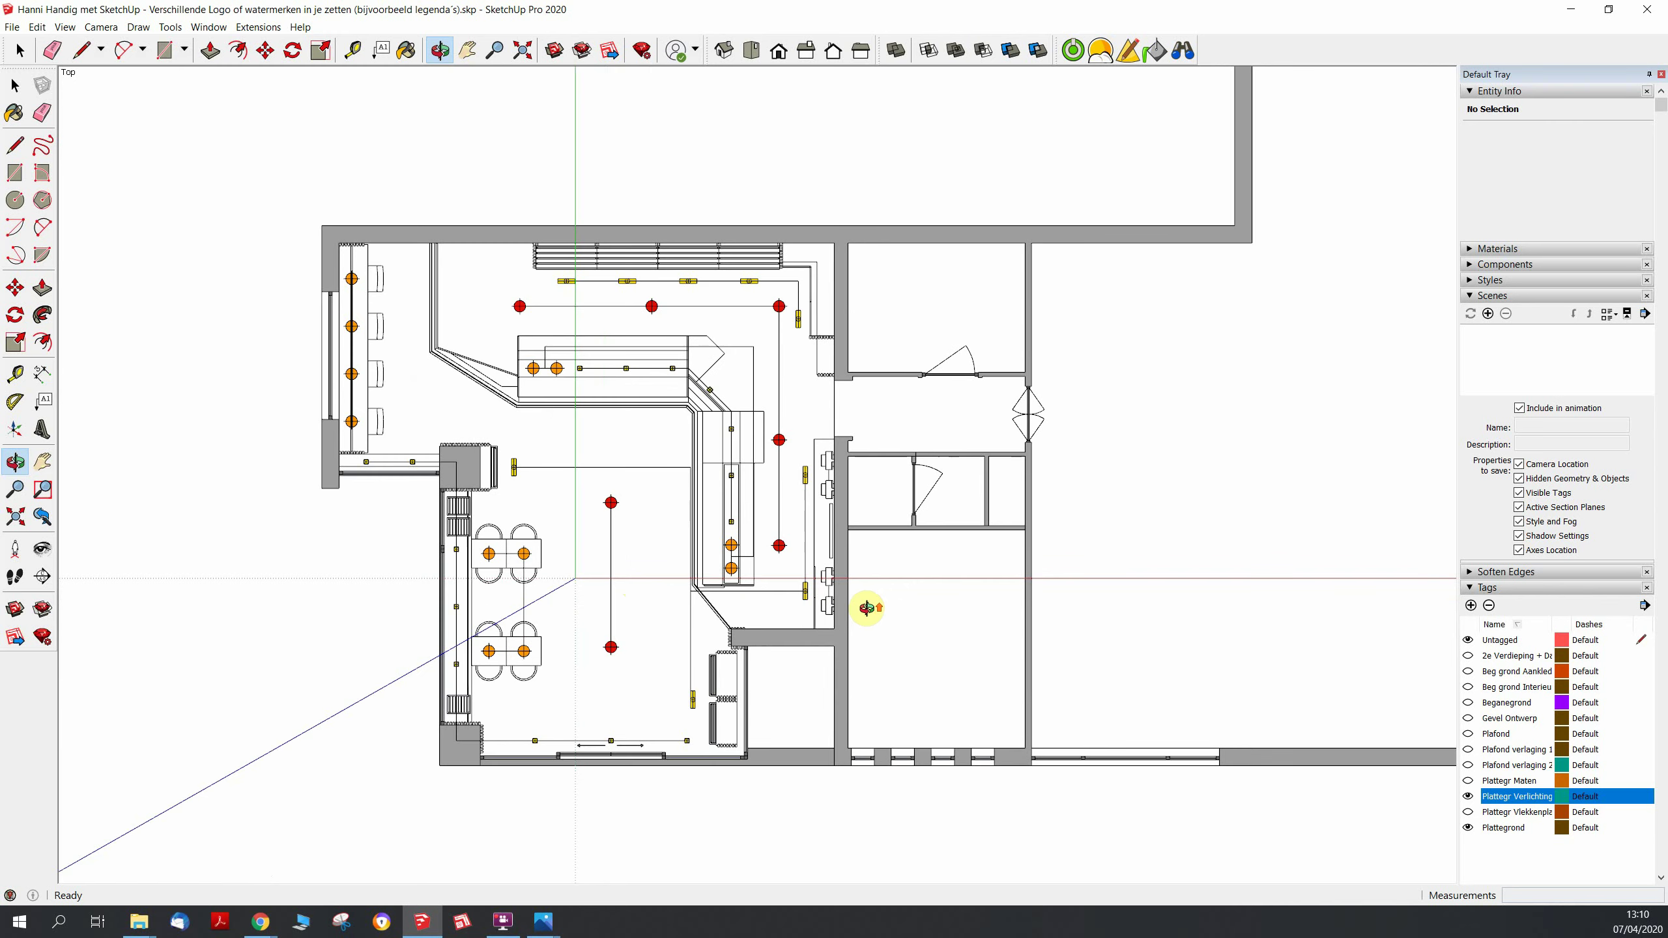
click(1468, 795)
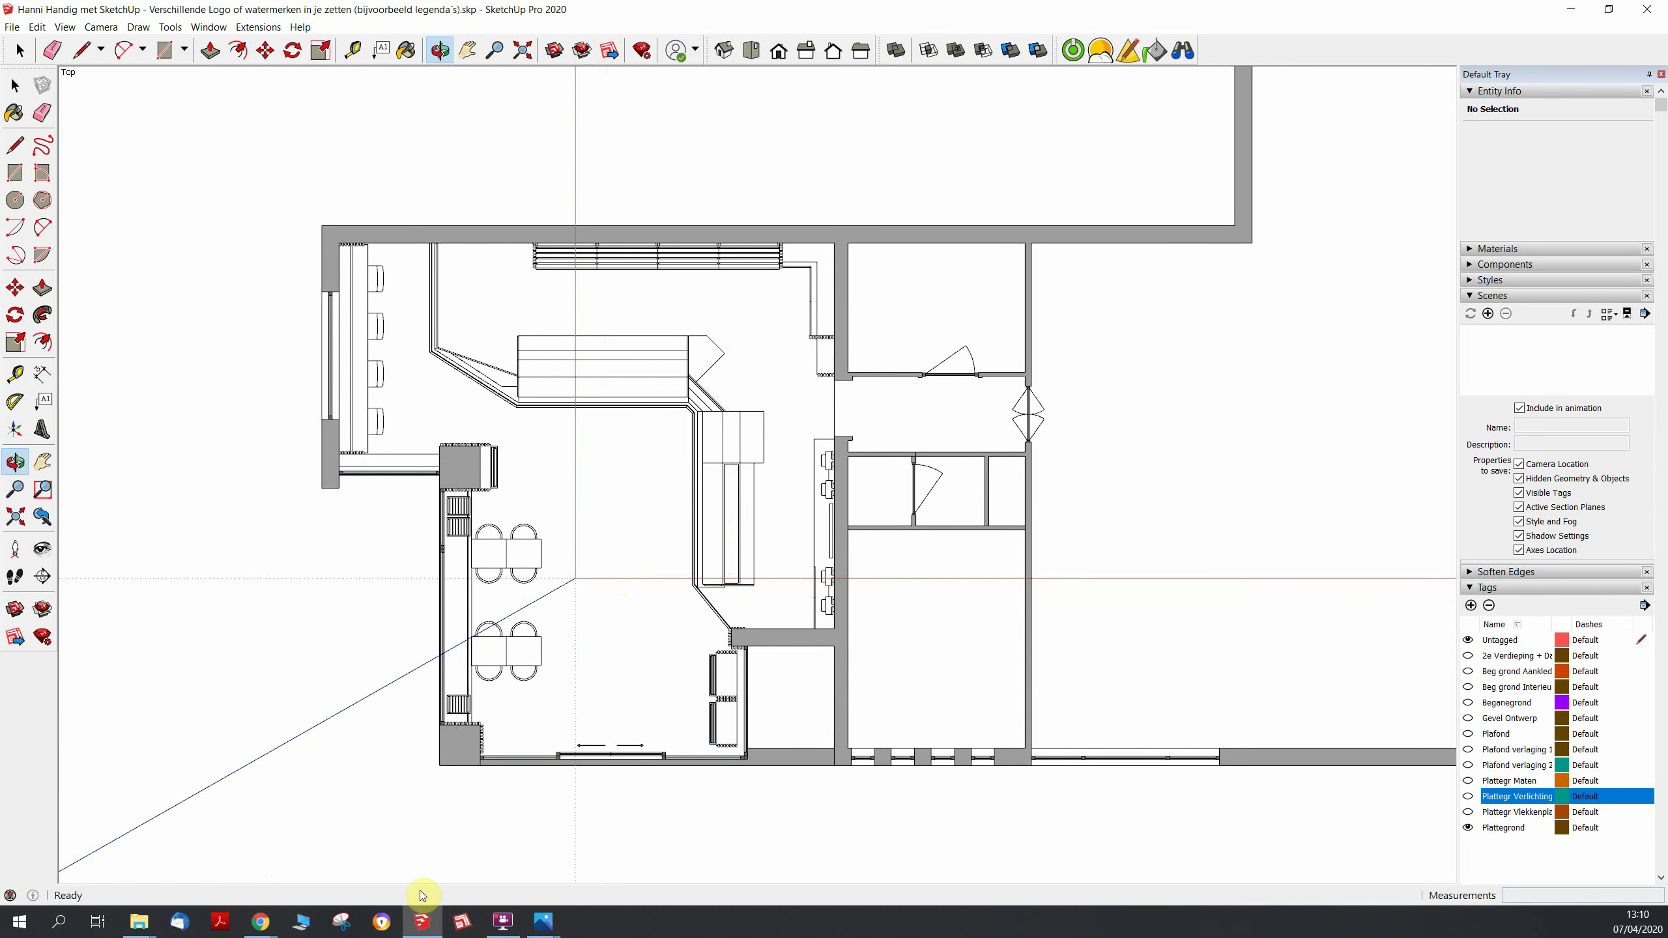
click(138, 921)
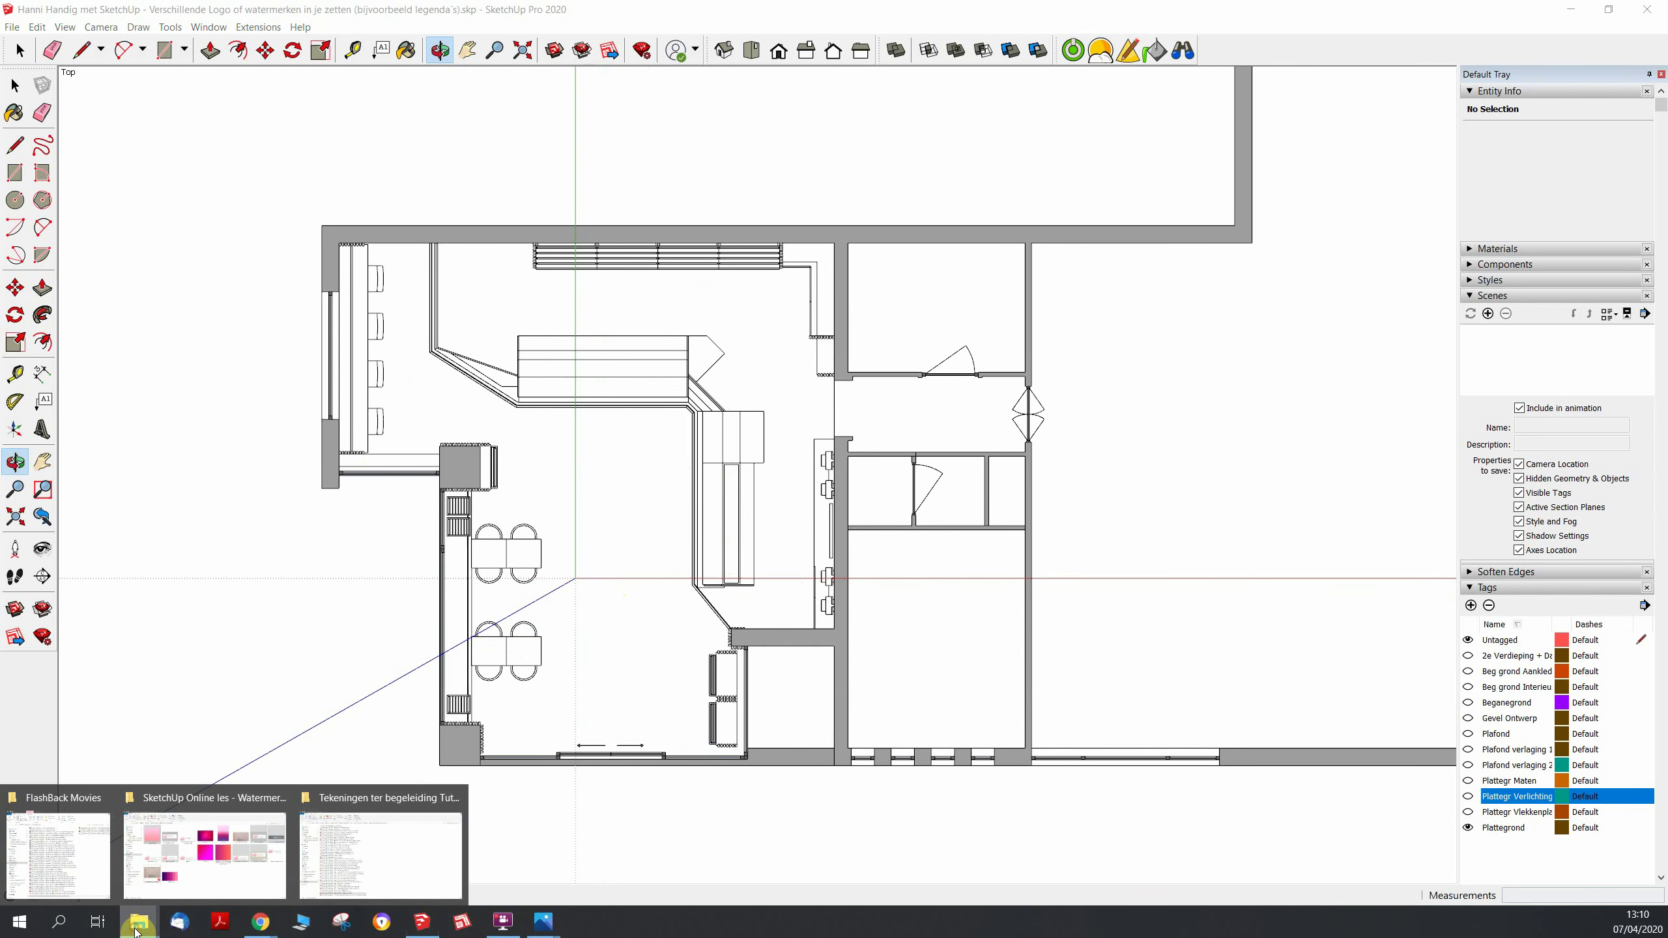
Open Logo zonder legenda.png from the Logo & Legenda folder in Photos
click(218, 891)
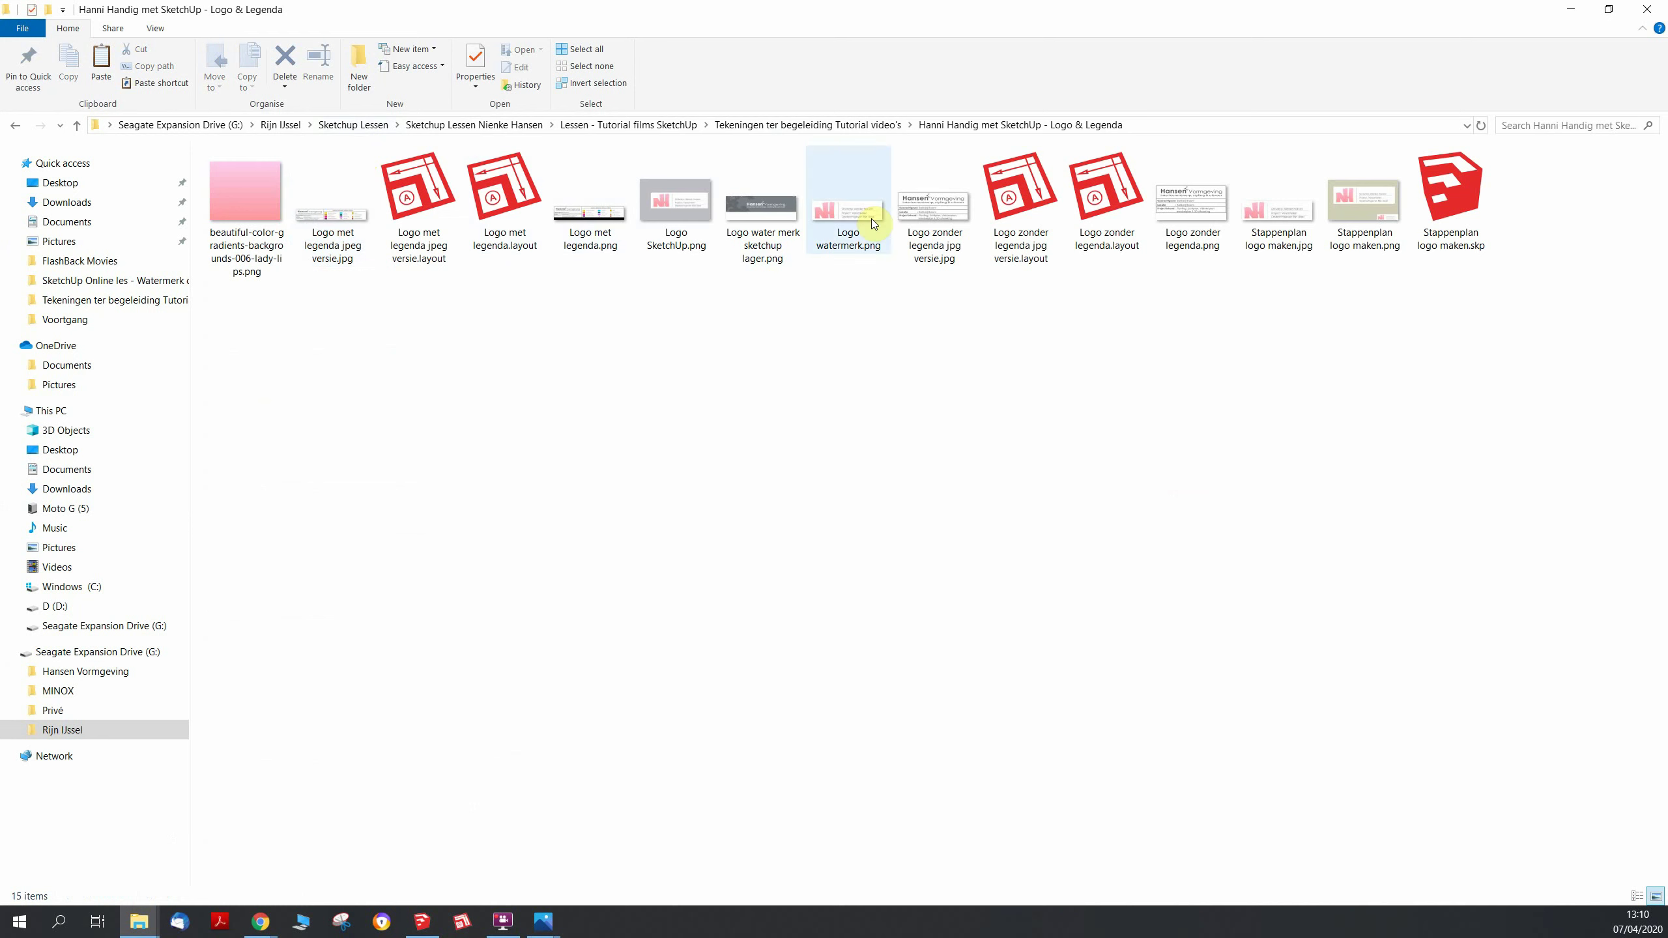
double_click(1180, 210)
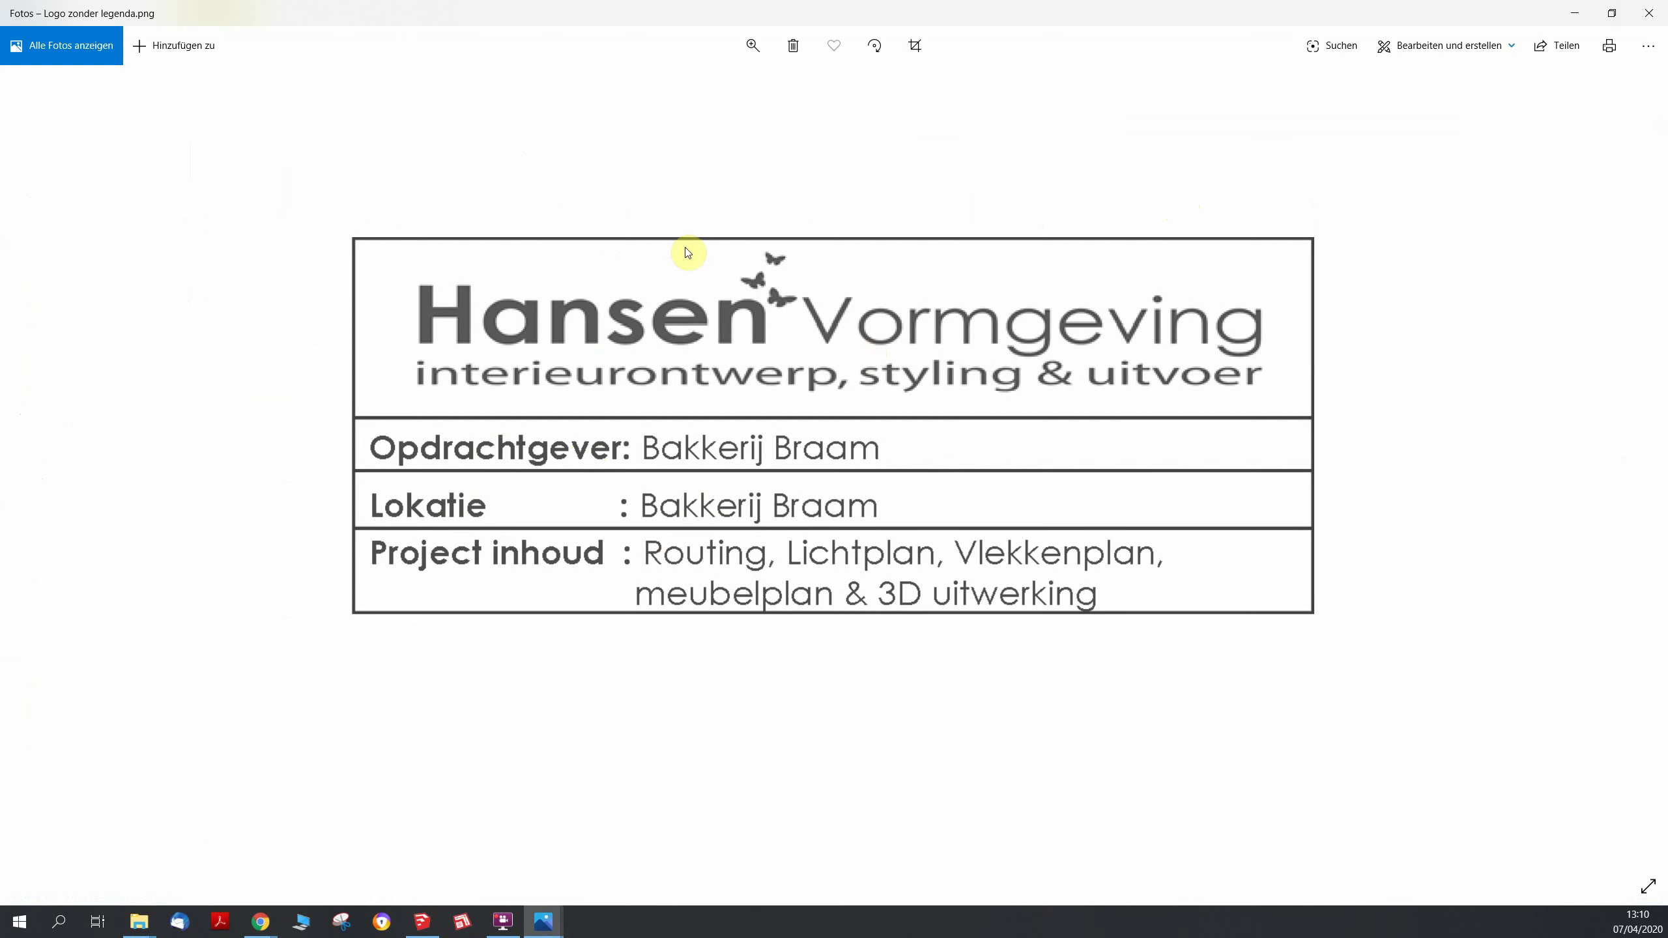
Go back to the logo folder and open Logo met legenda.png in Photos
key(alt+Tab)
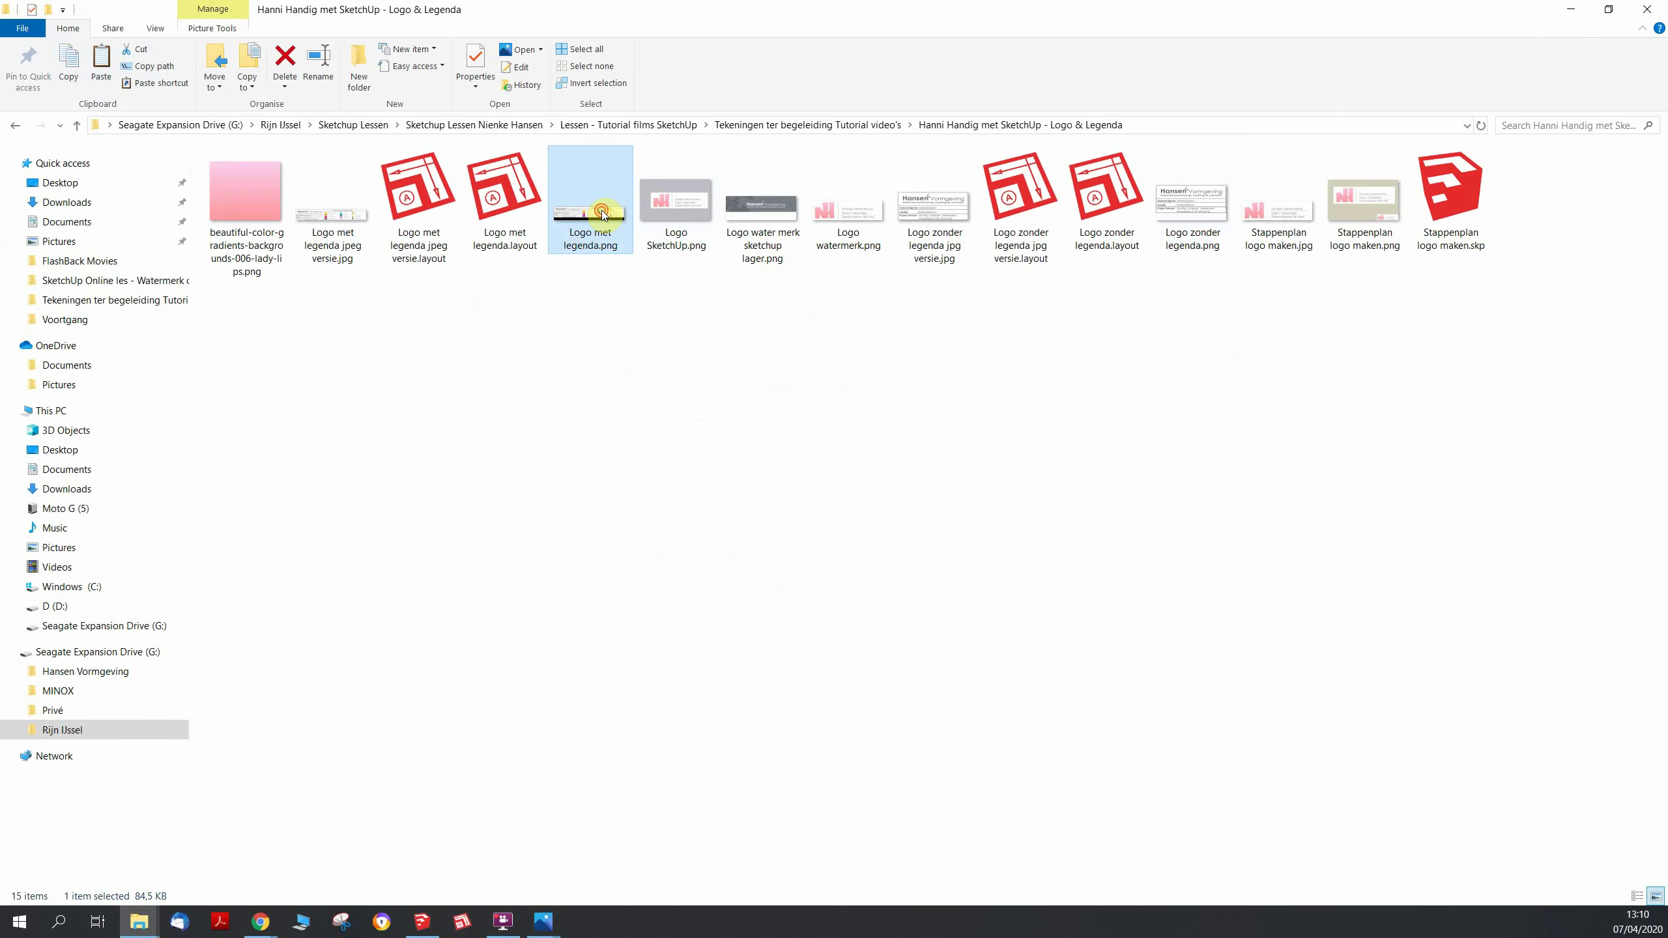
double_click(604, 216)
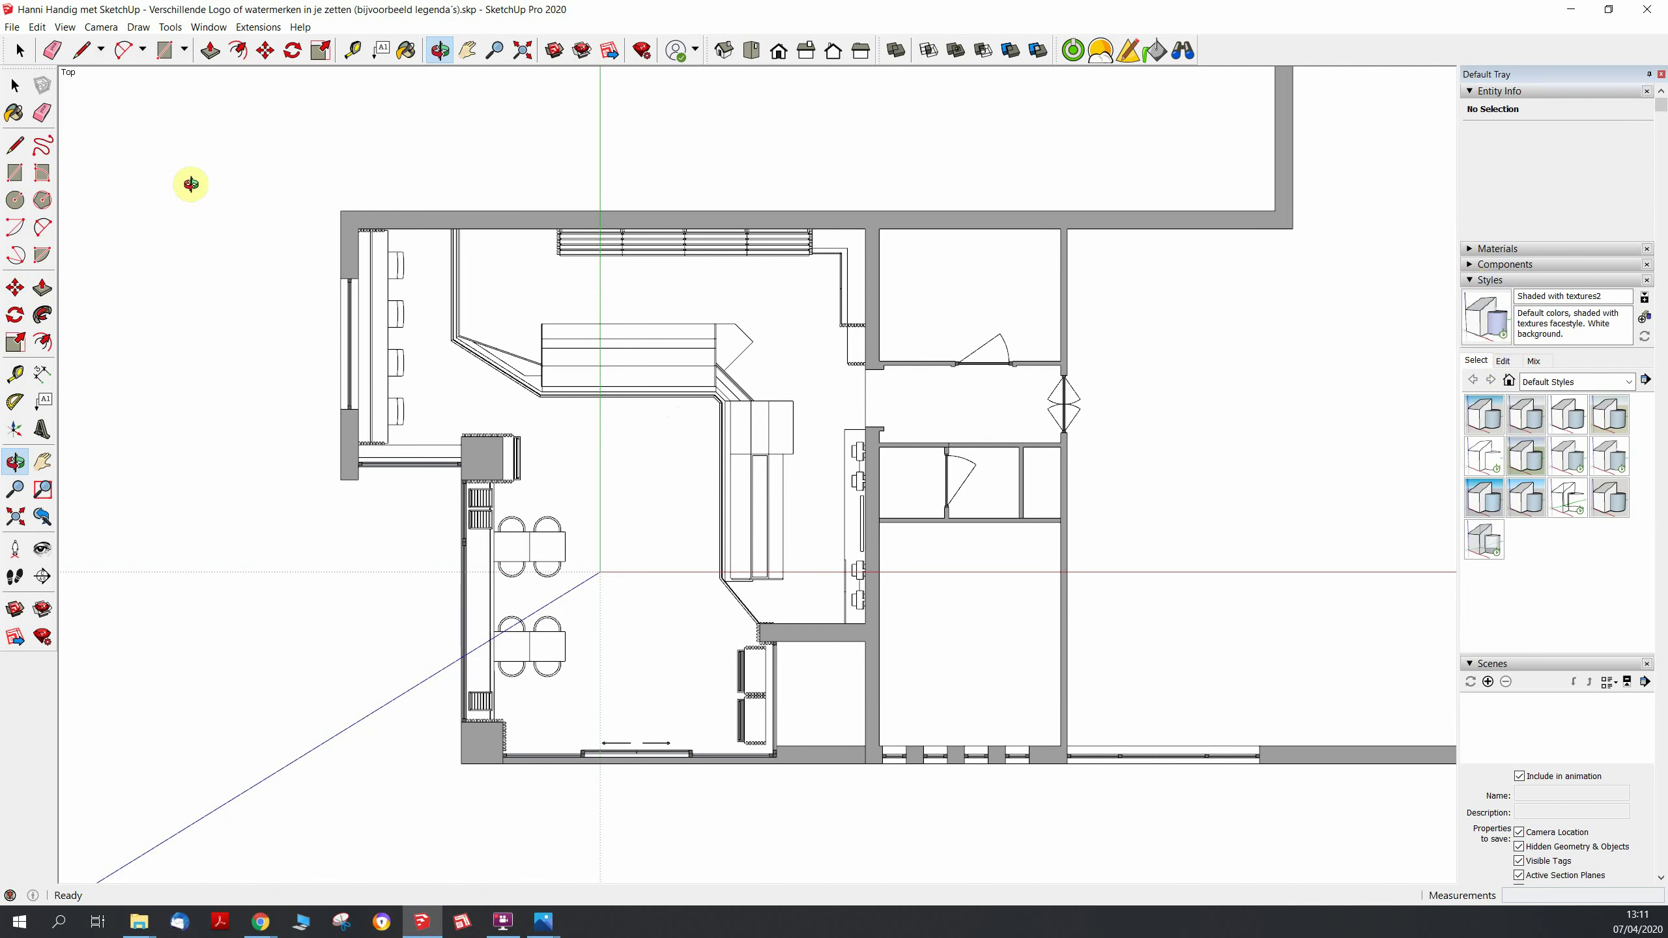
click(214, 27)
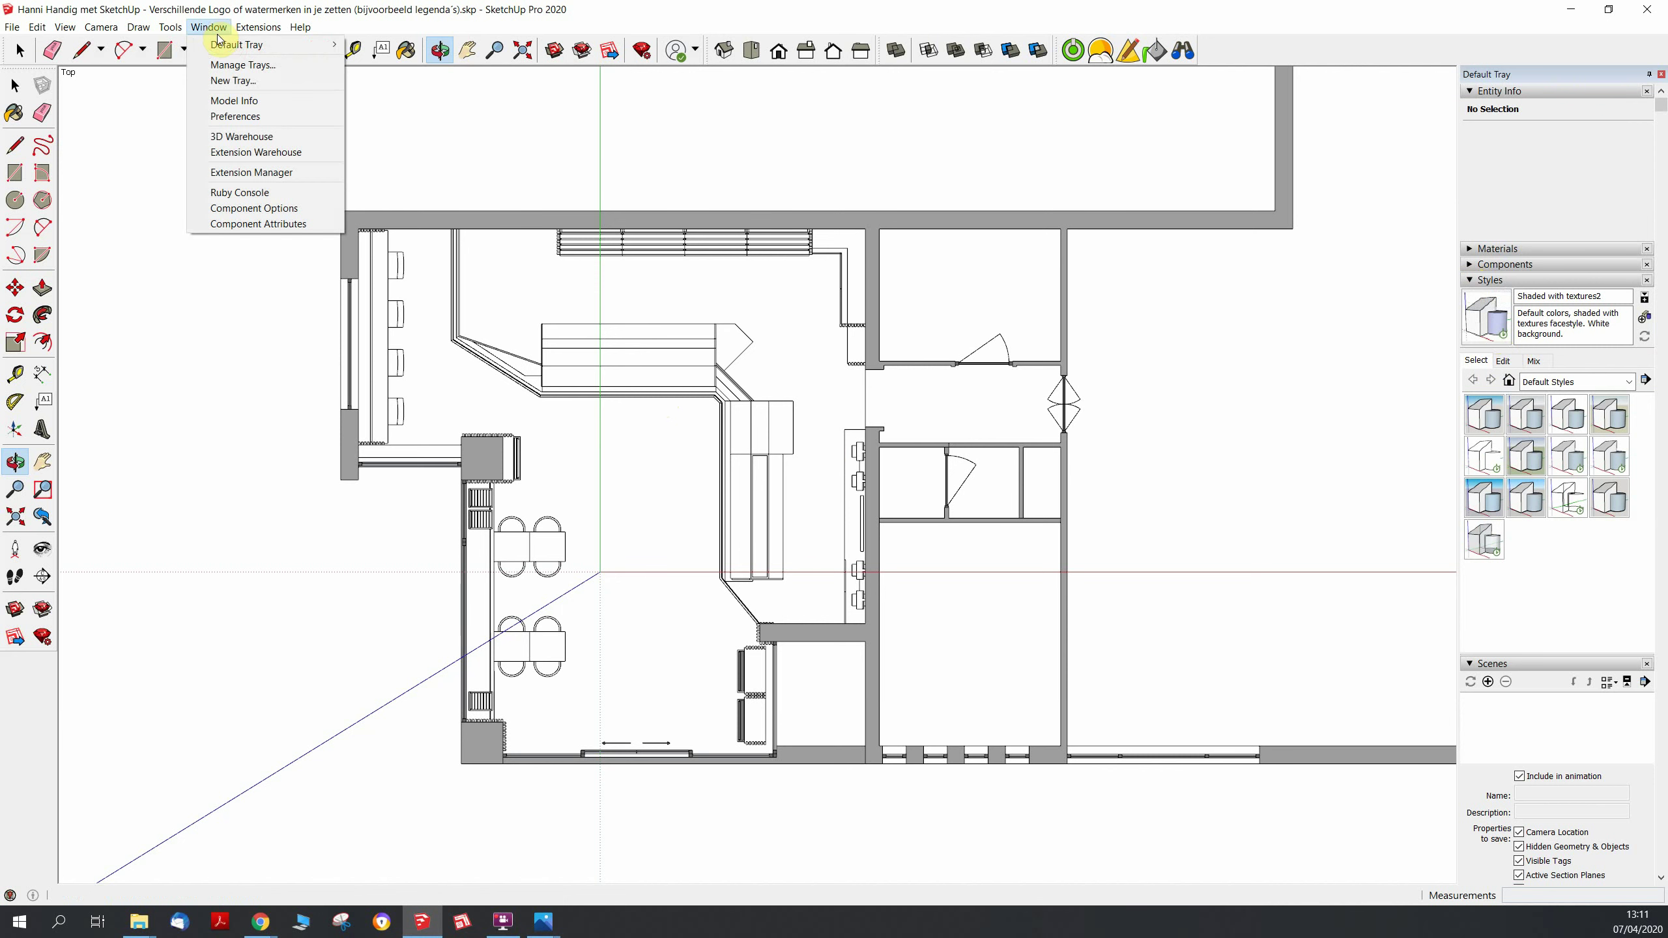
mouse_move(247, 44)
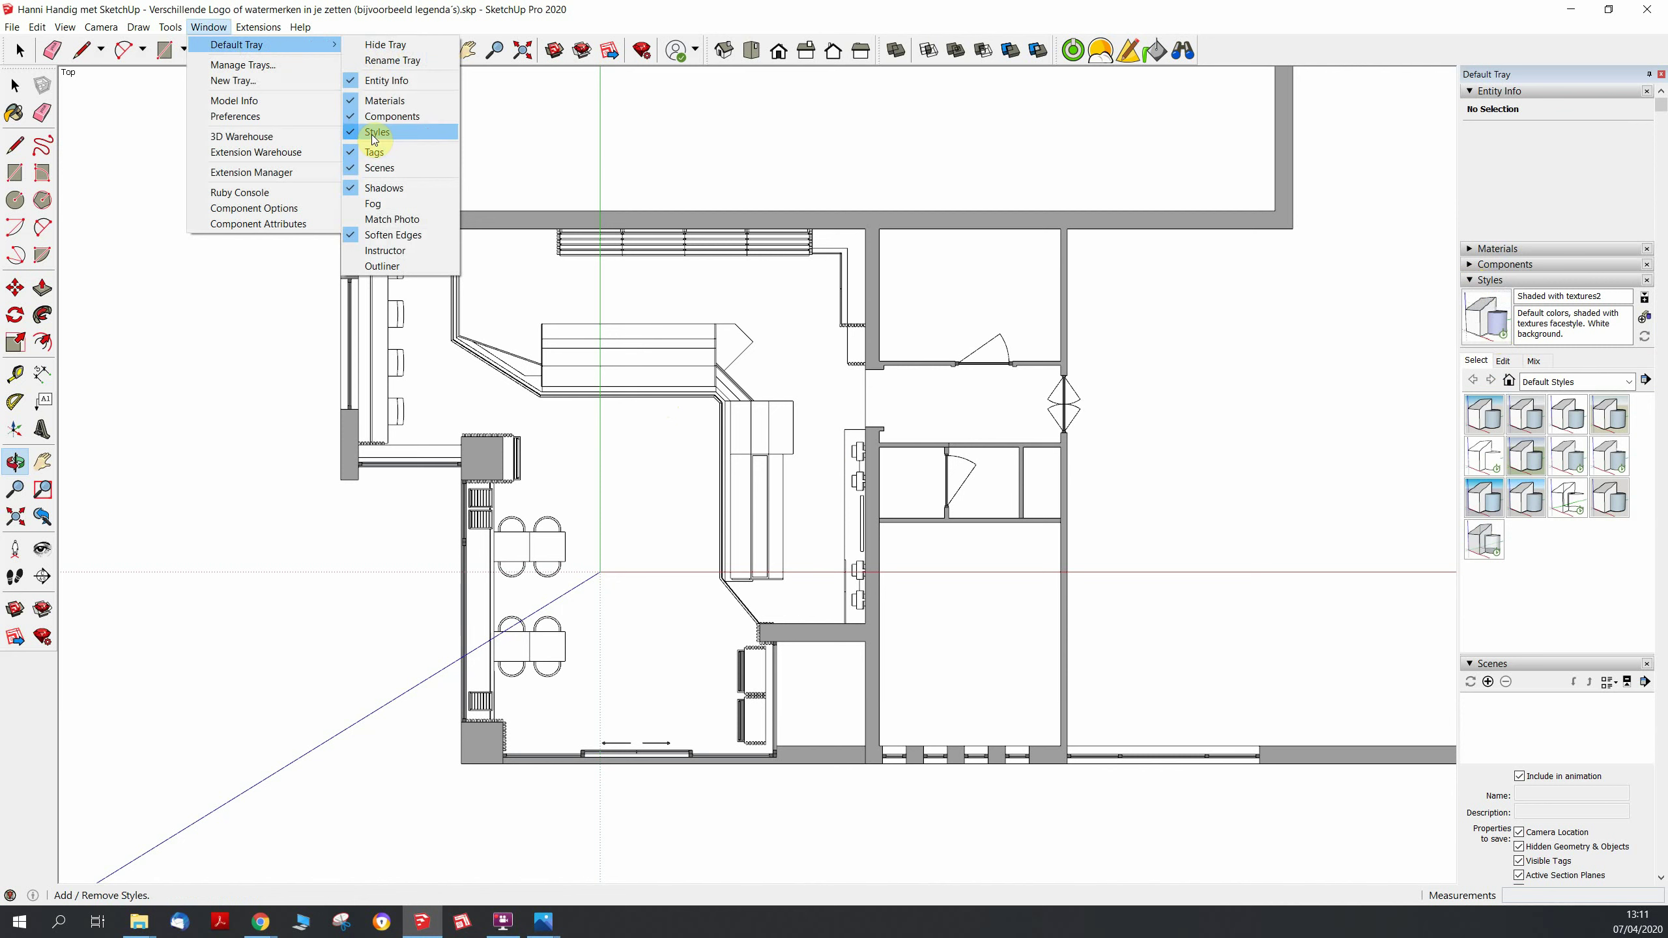
click(1350, 355)
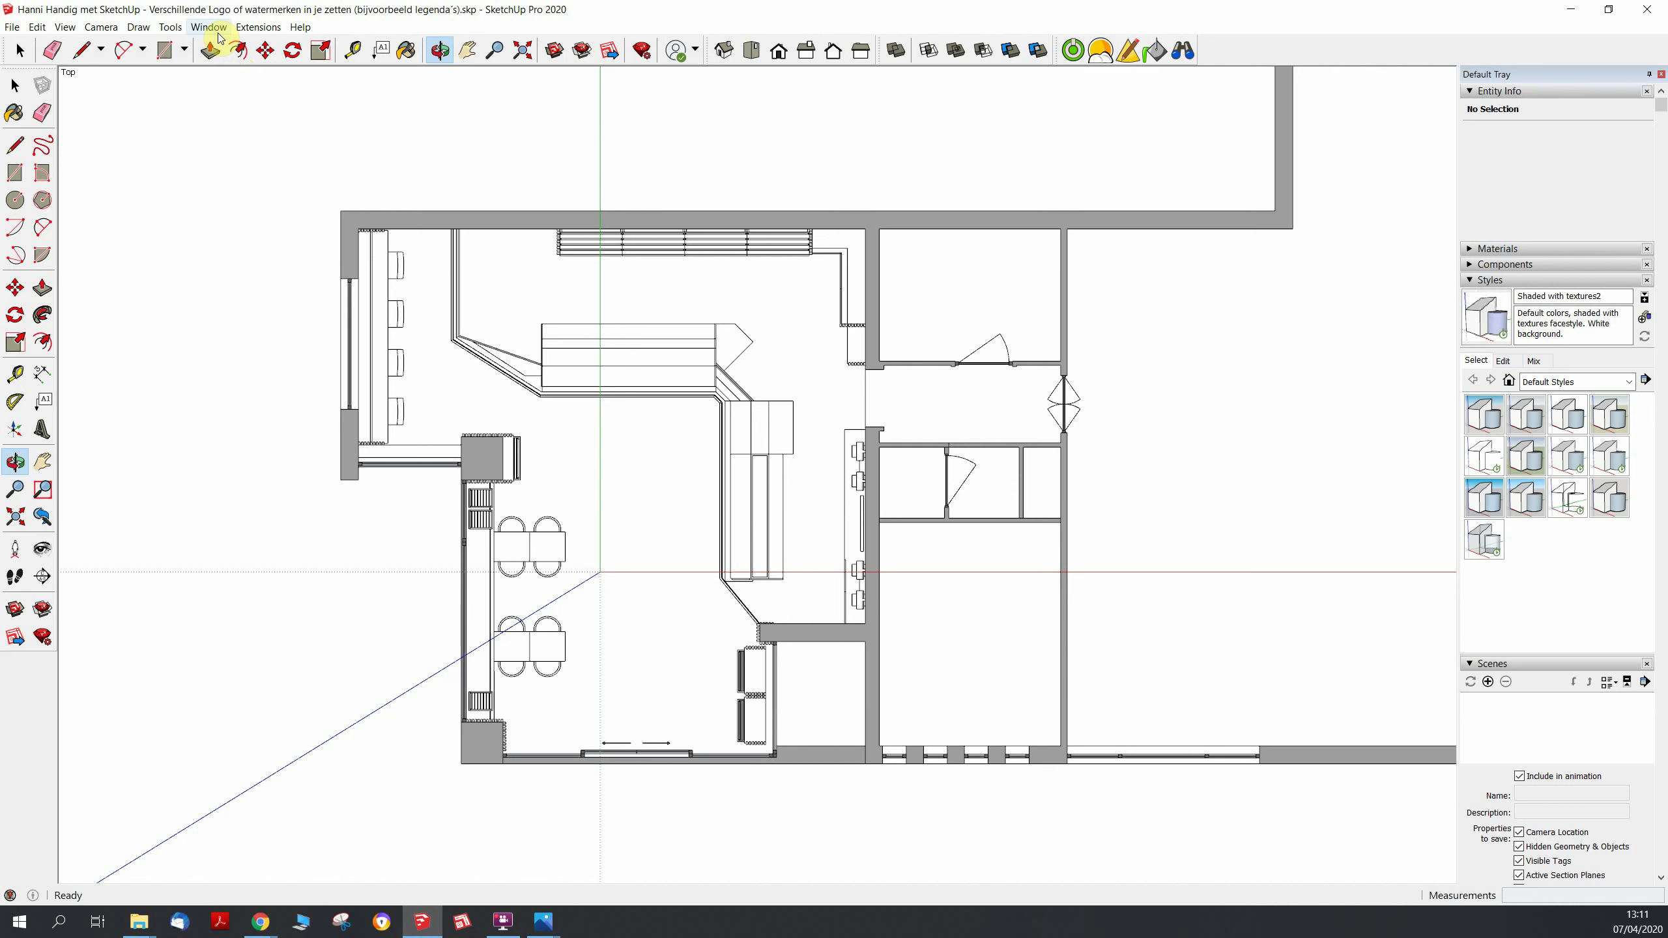
click(219, 37)
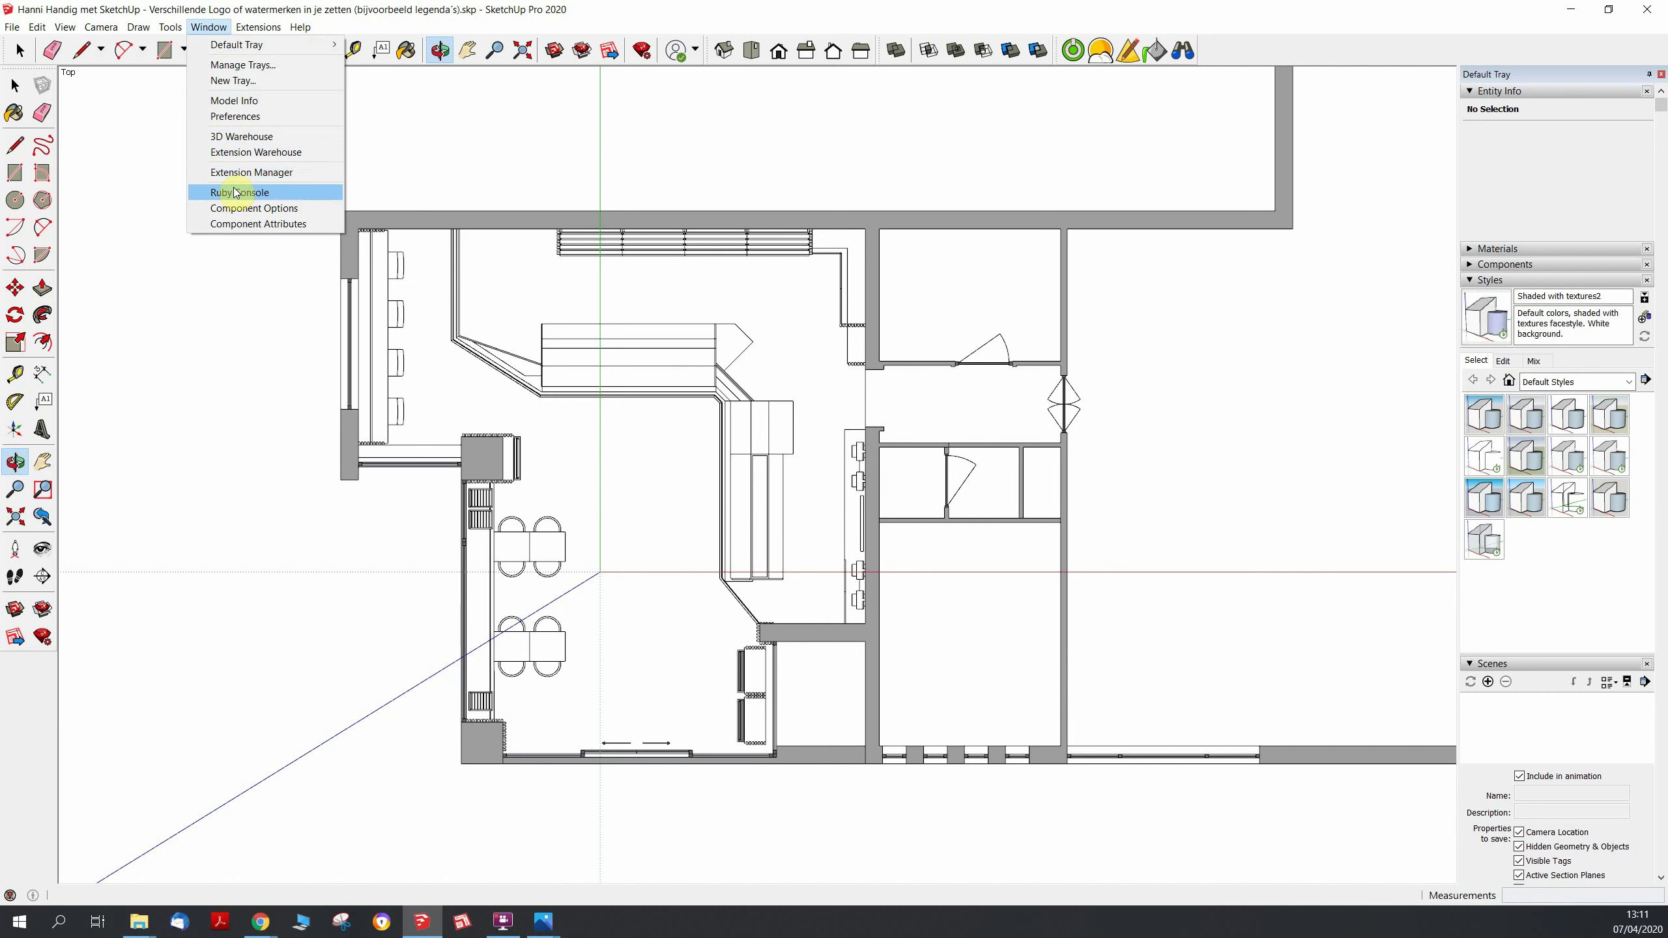
click(1334, 348)
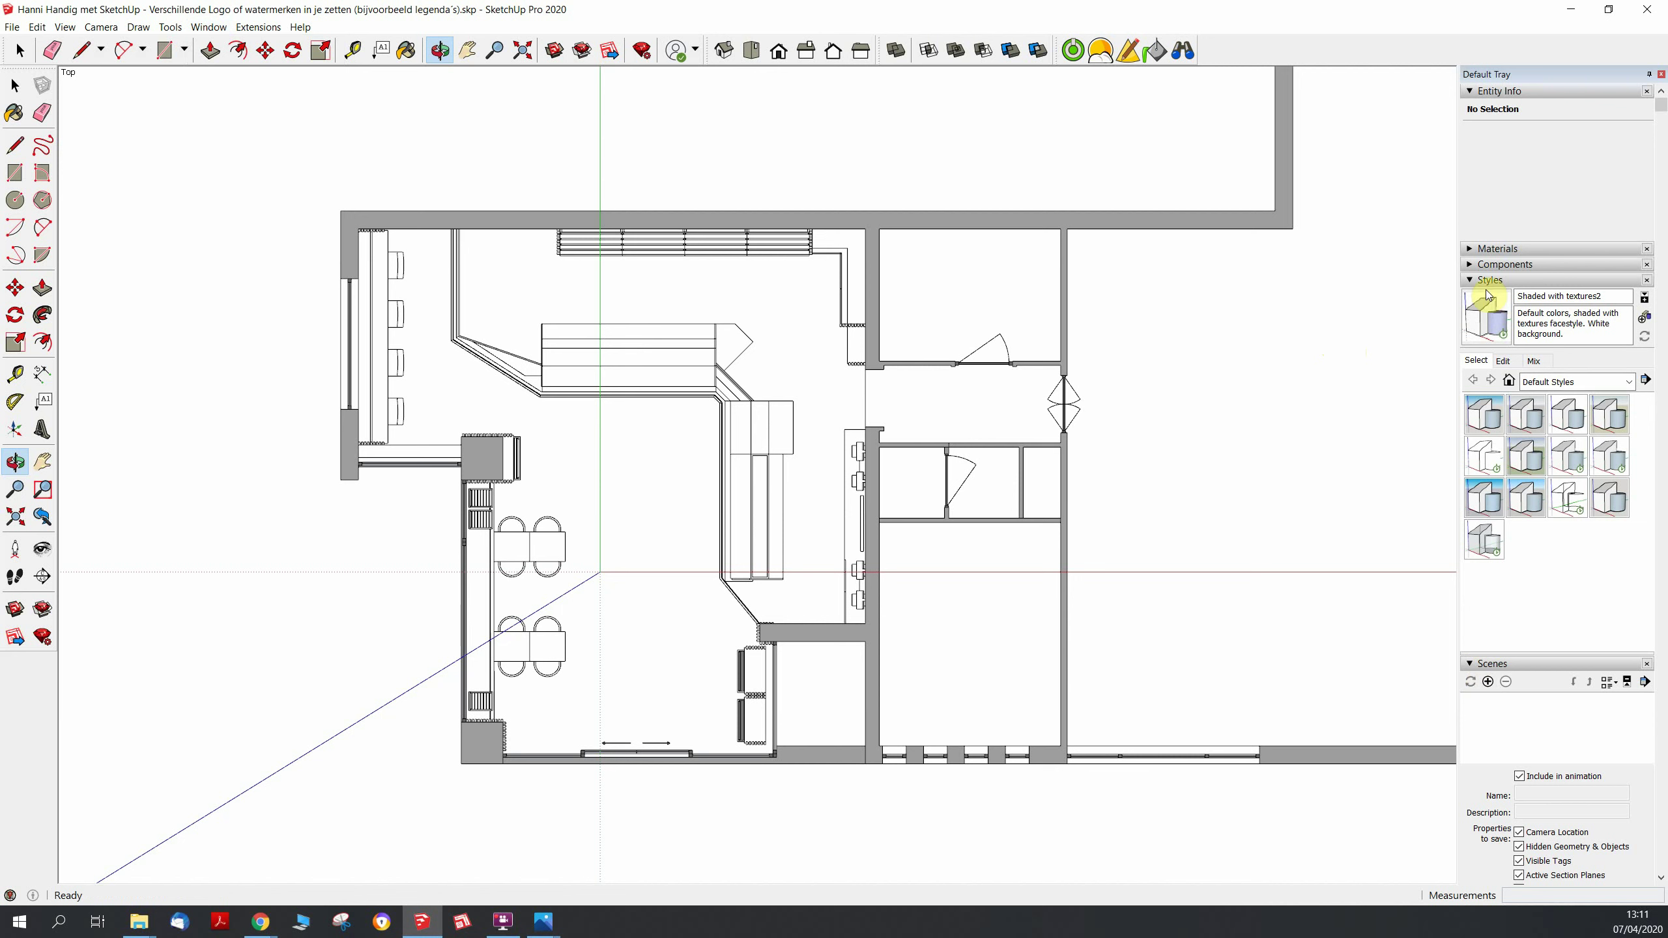
Turn off Guides and Model Axes in the style's Modeling settings, then show Watermark settings
click(1504, 363)
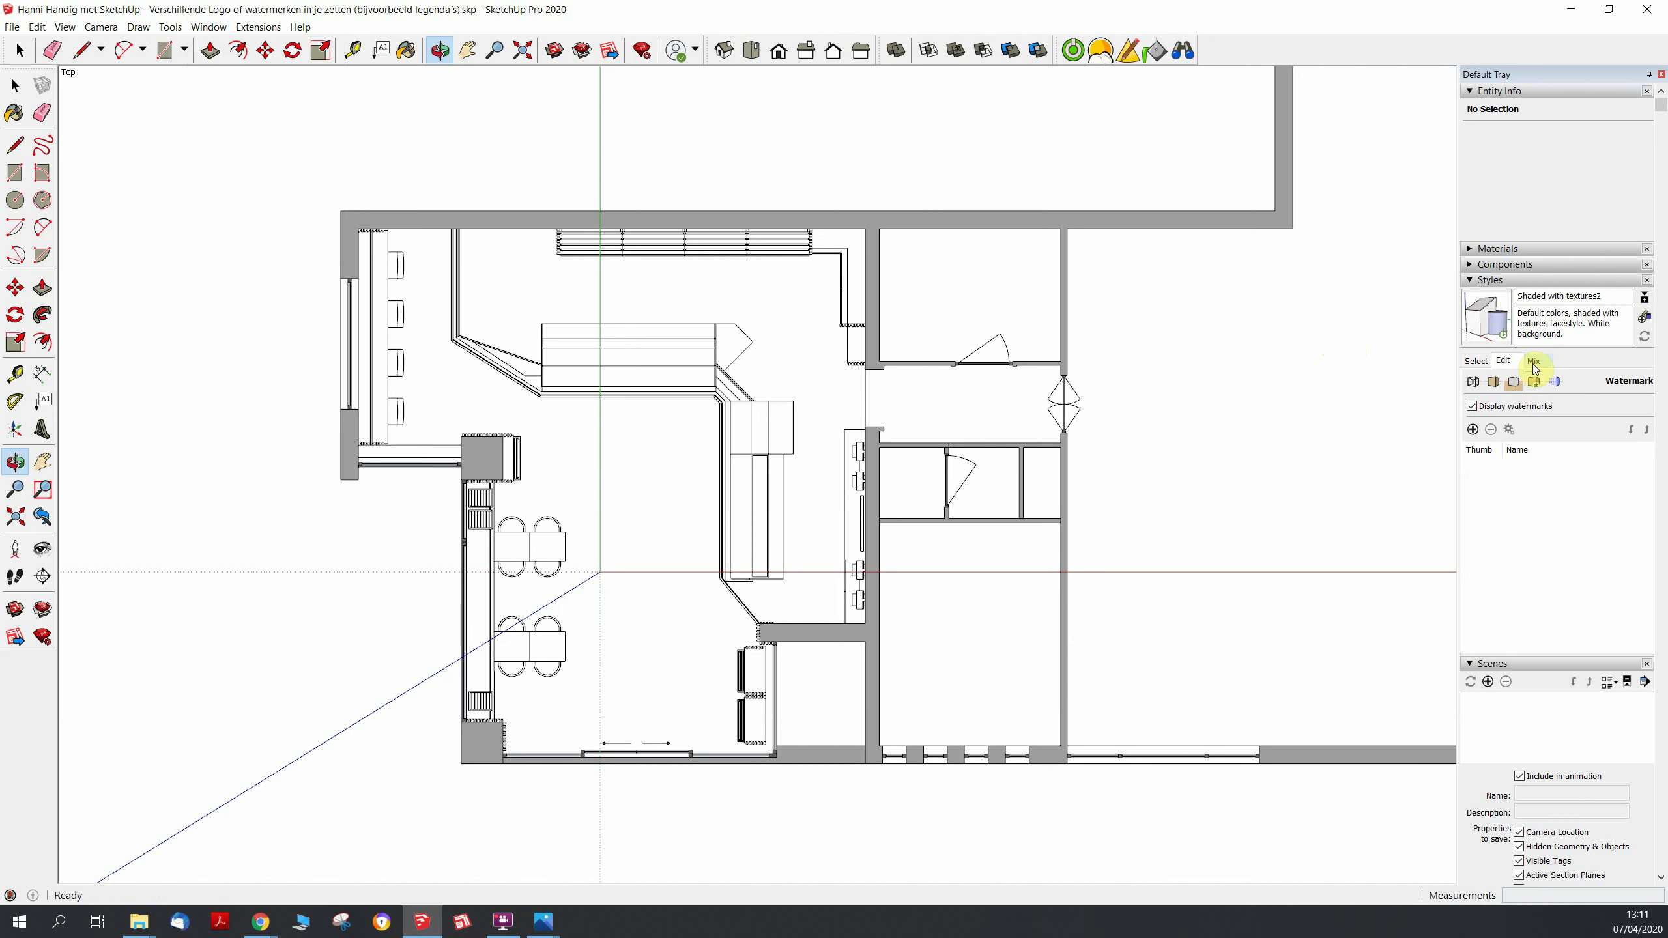
click(1534, 363)
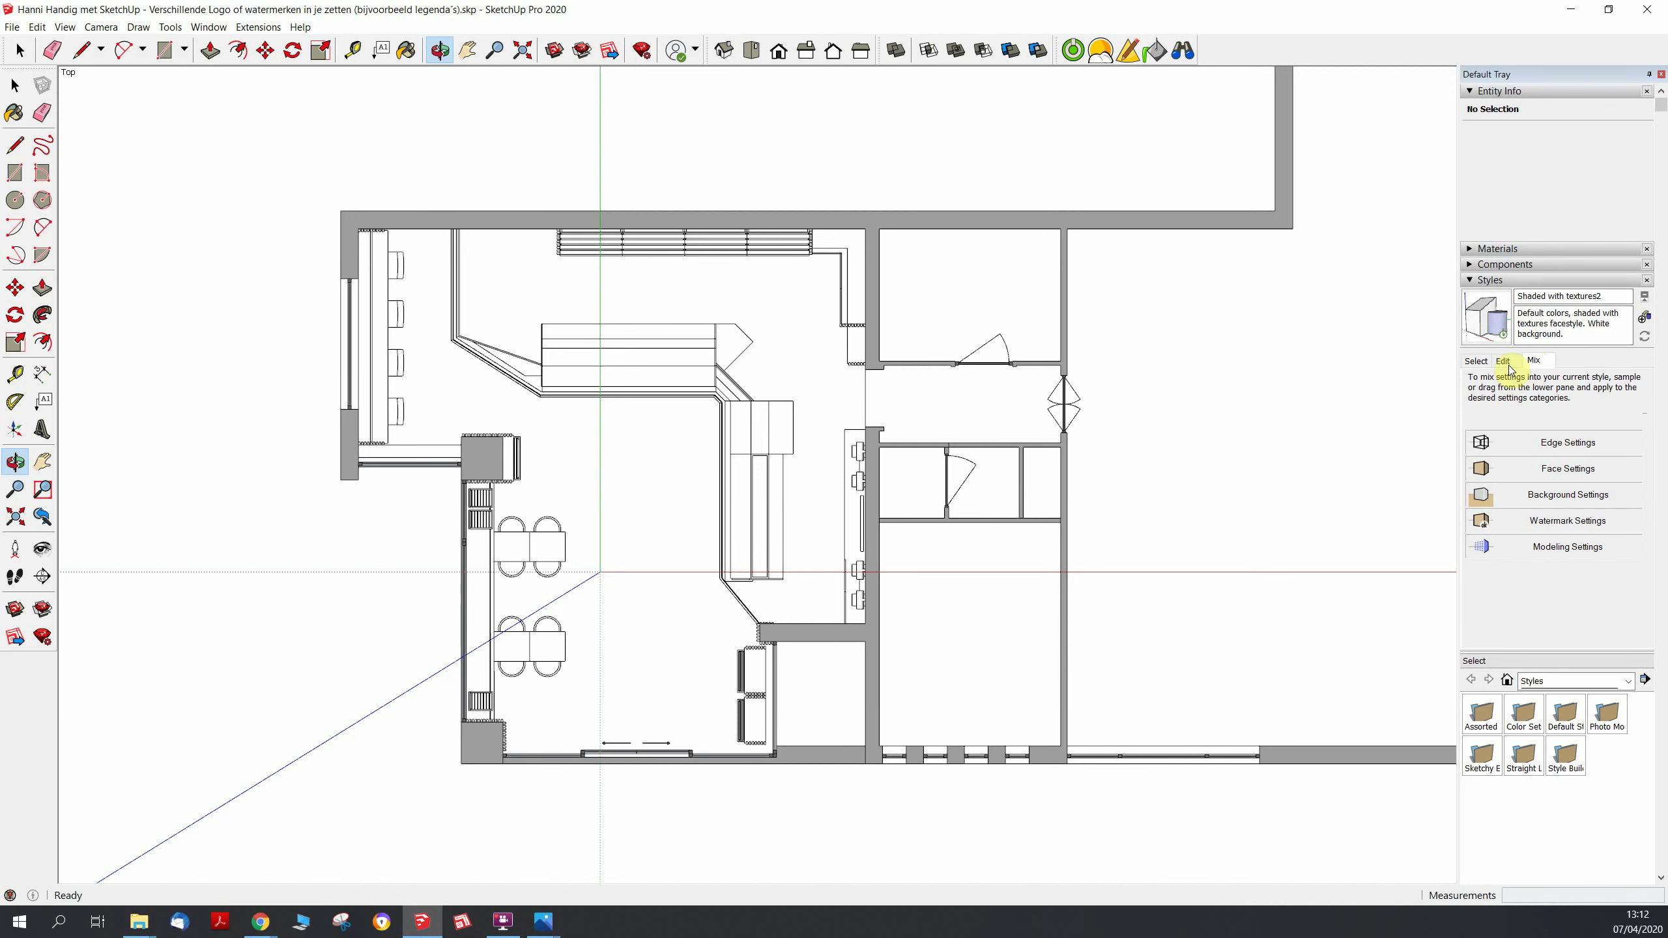
click(1504, 363)
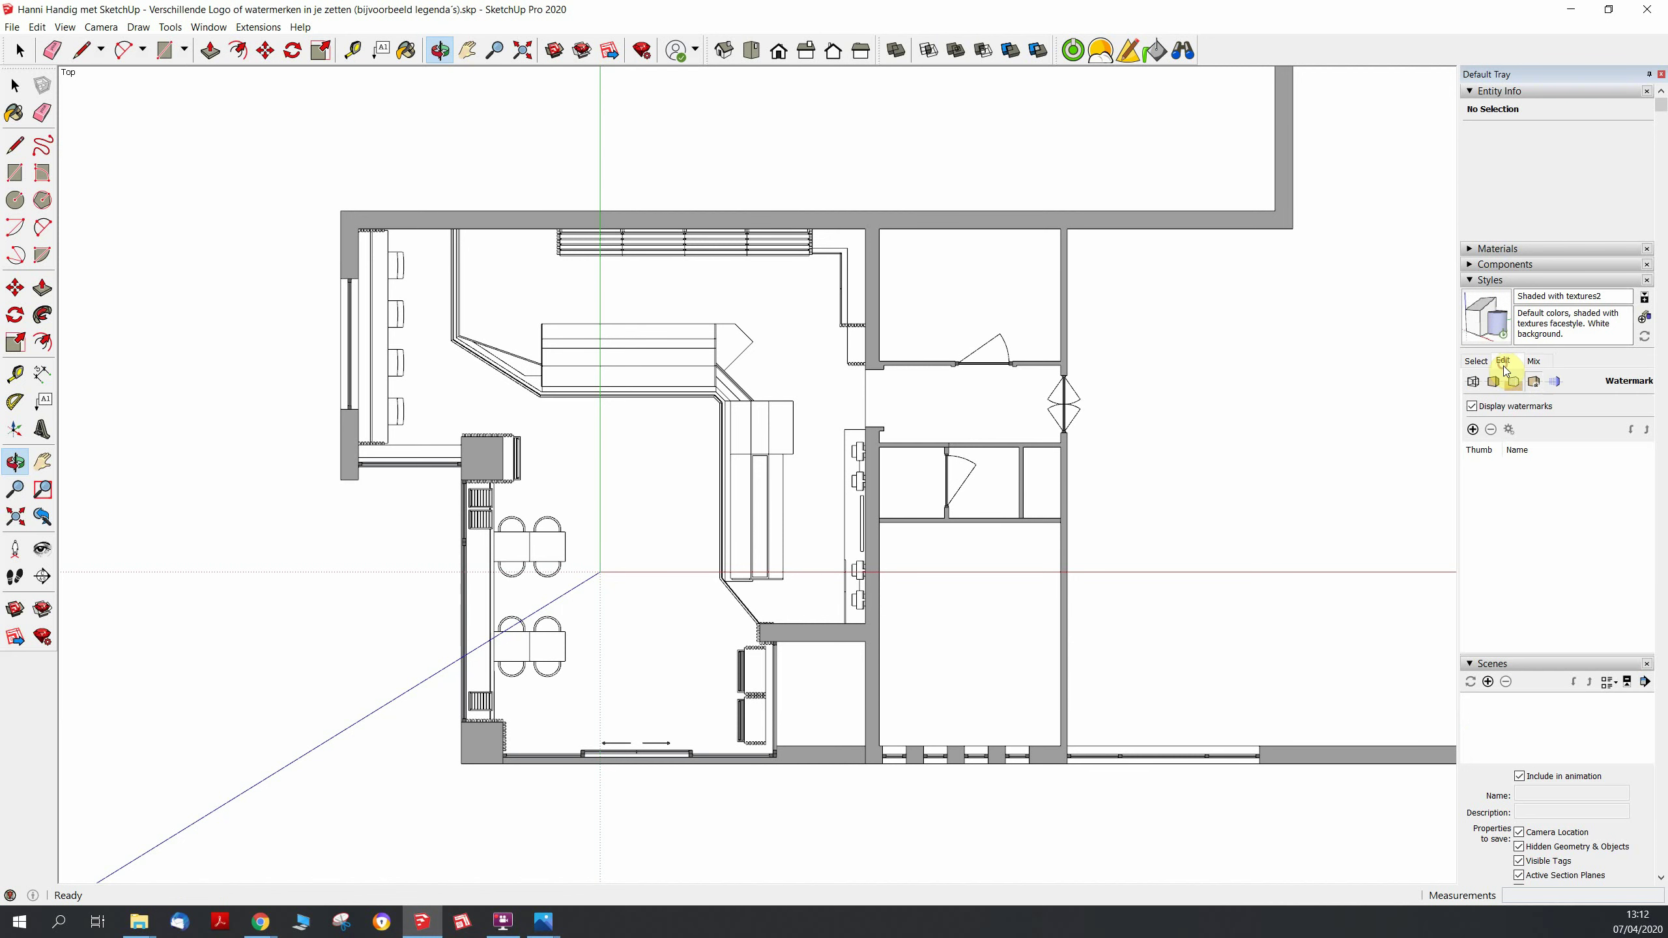
click(1555, 382)
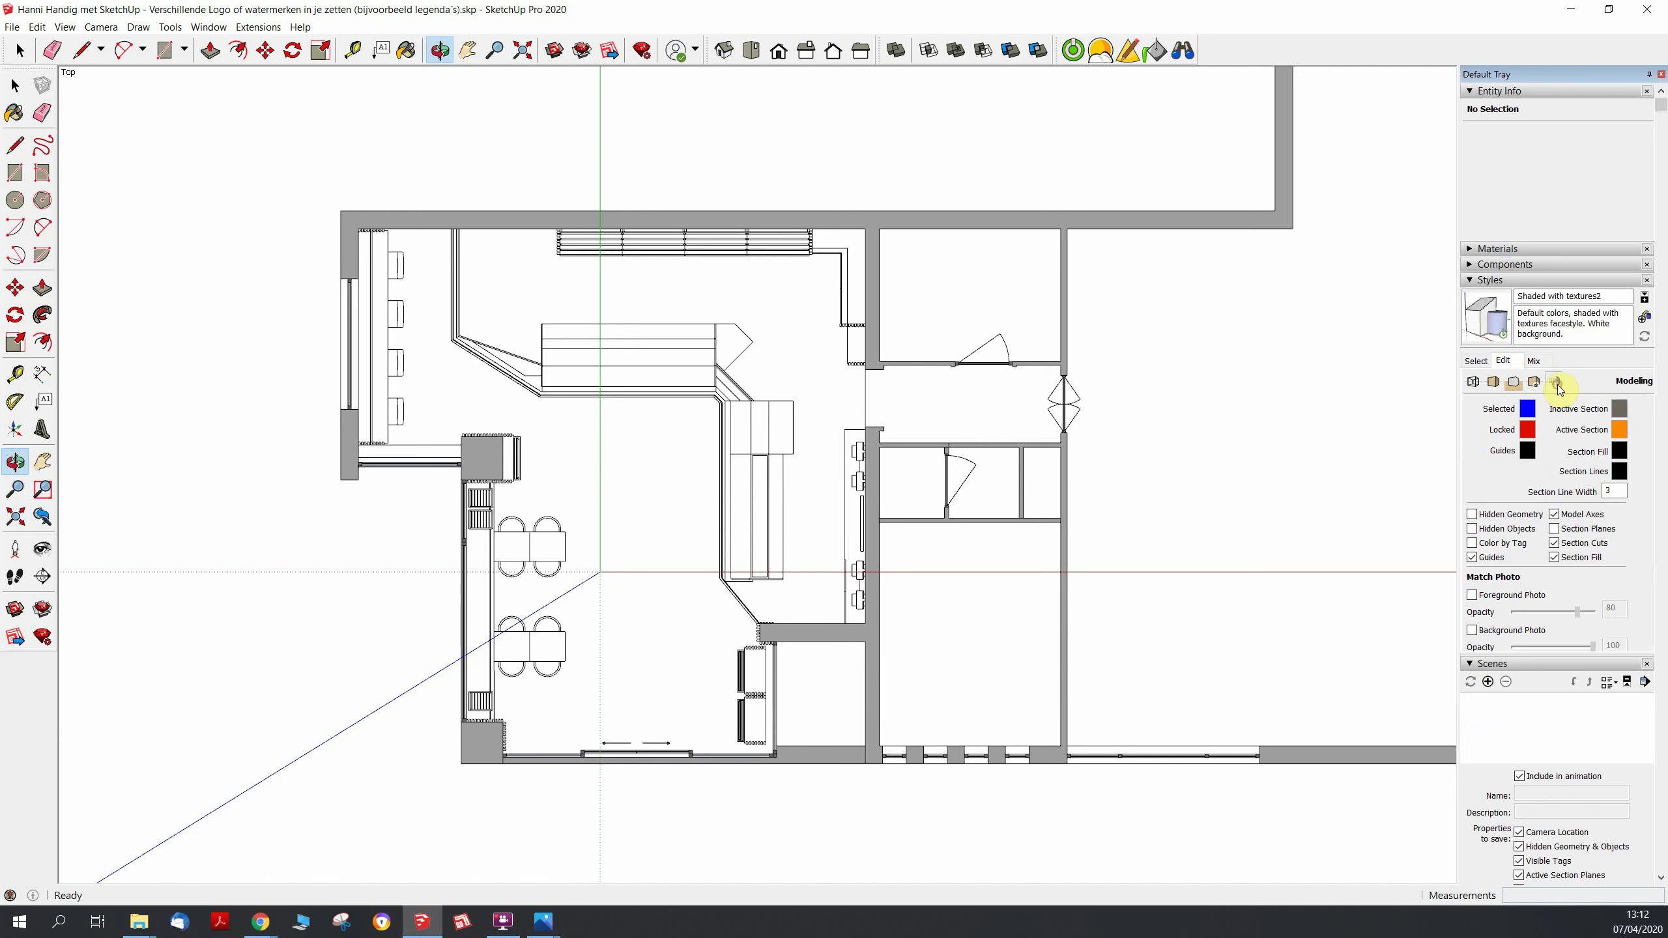
click(1472, 557)
click(1554, 515)
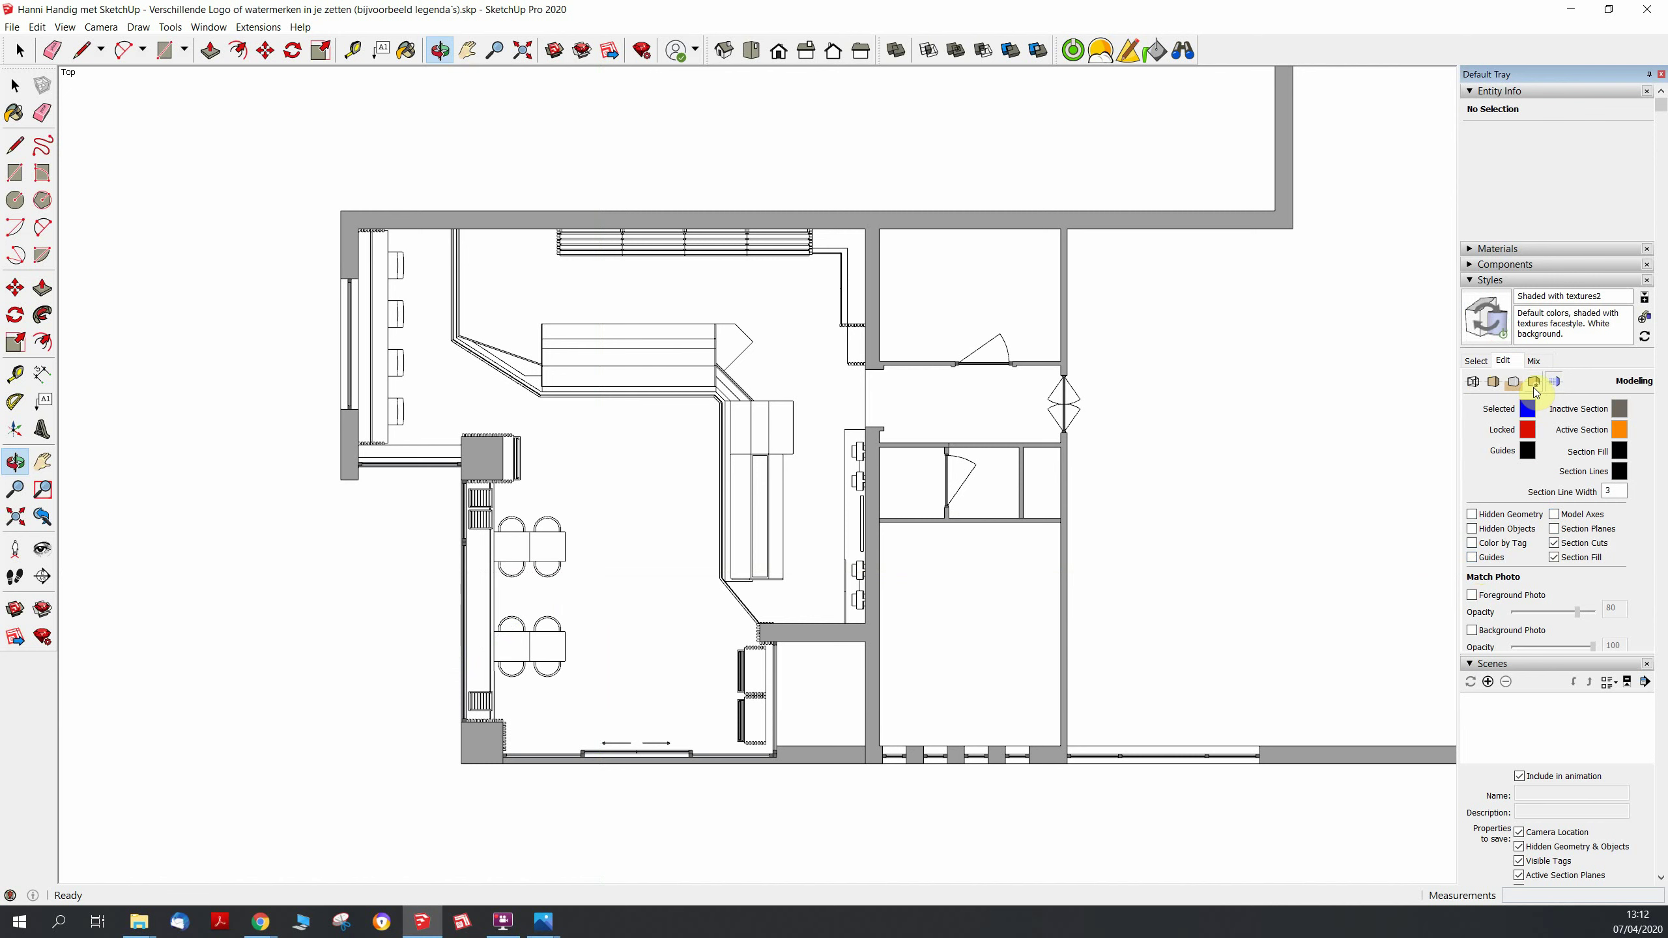
click(1534, 387)
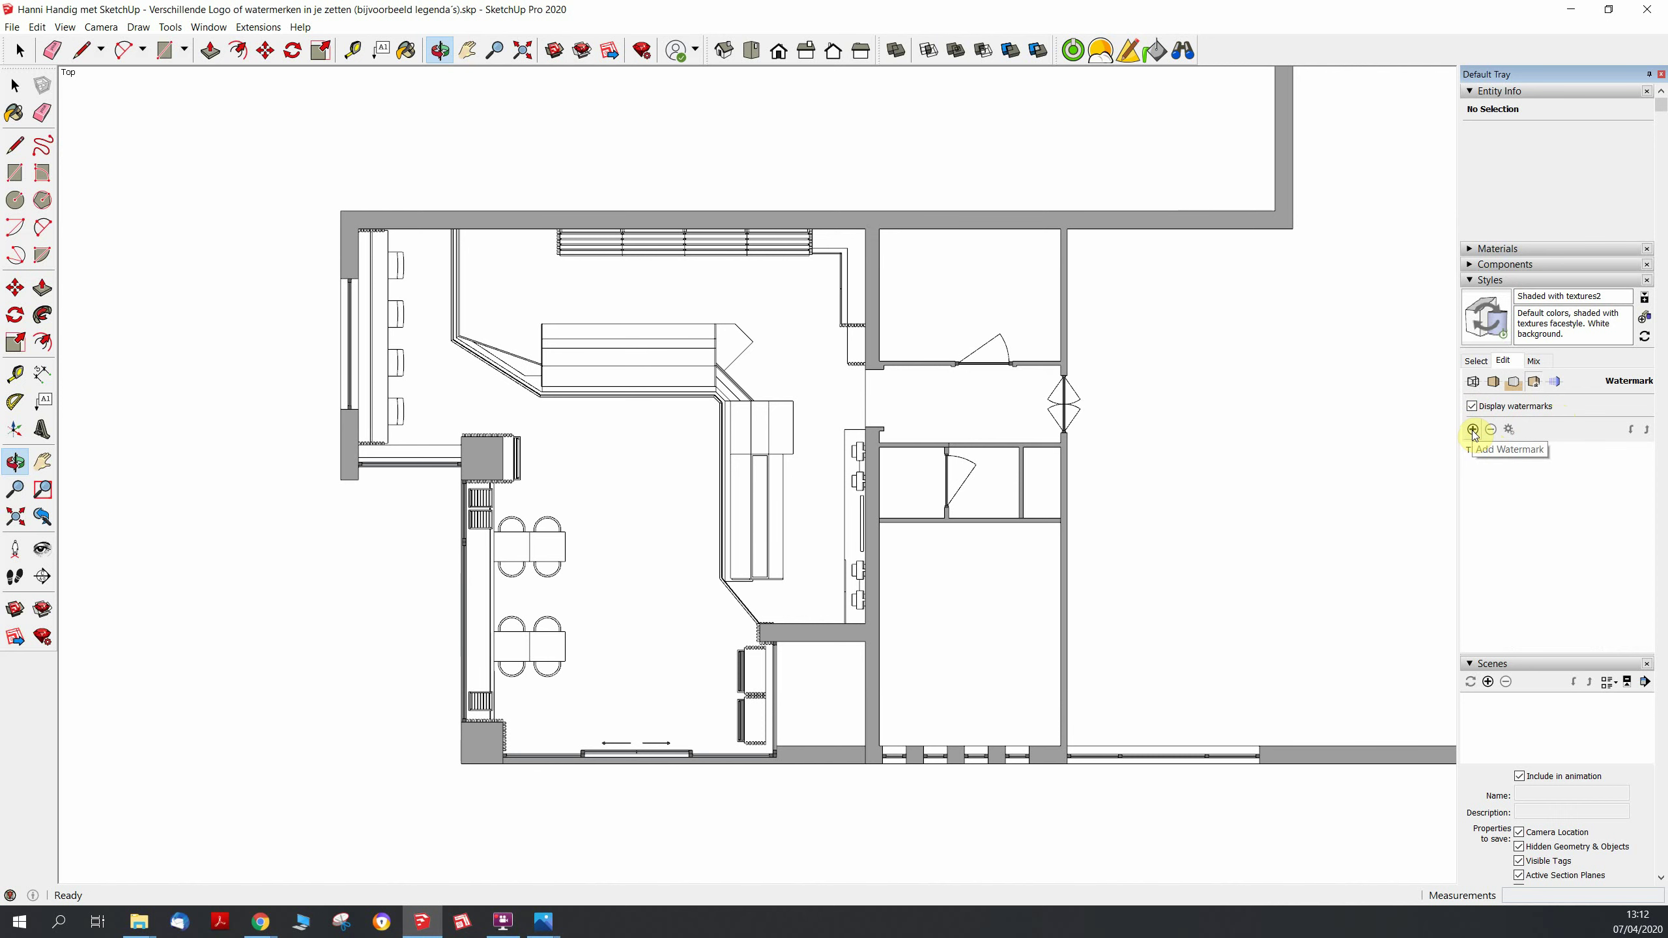
Start adding a watermark, keeping all supported image types listed in the file dialog
click(1473, 430)
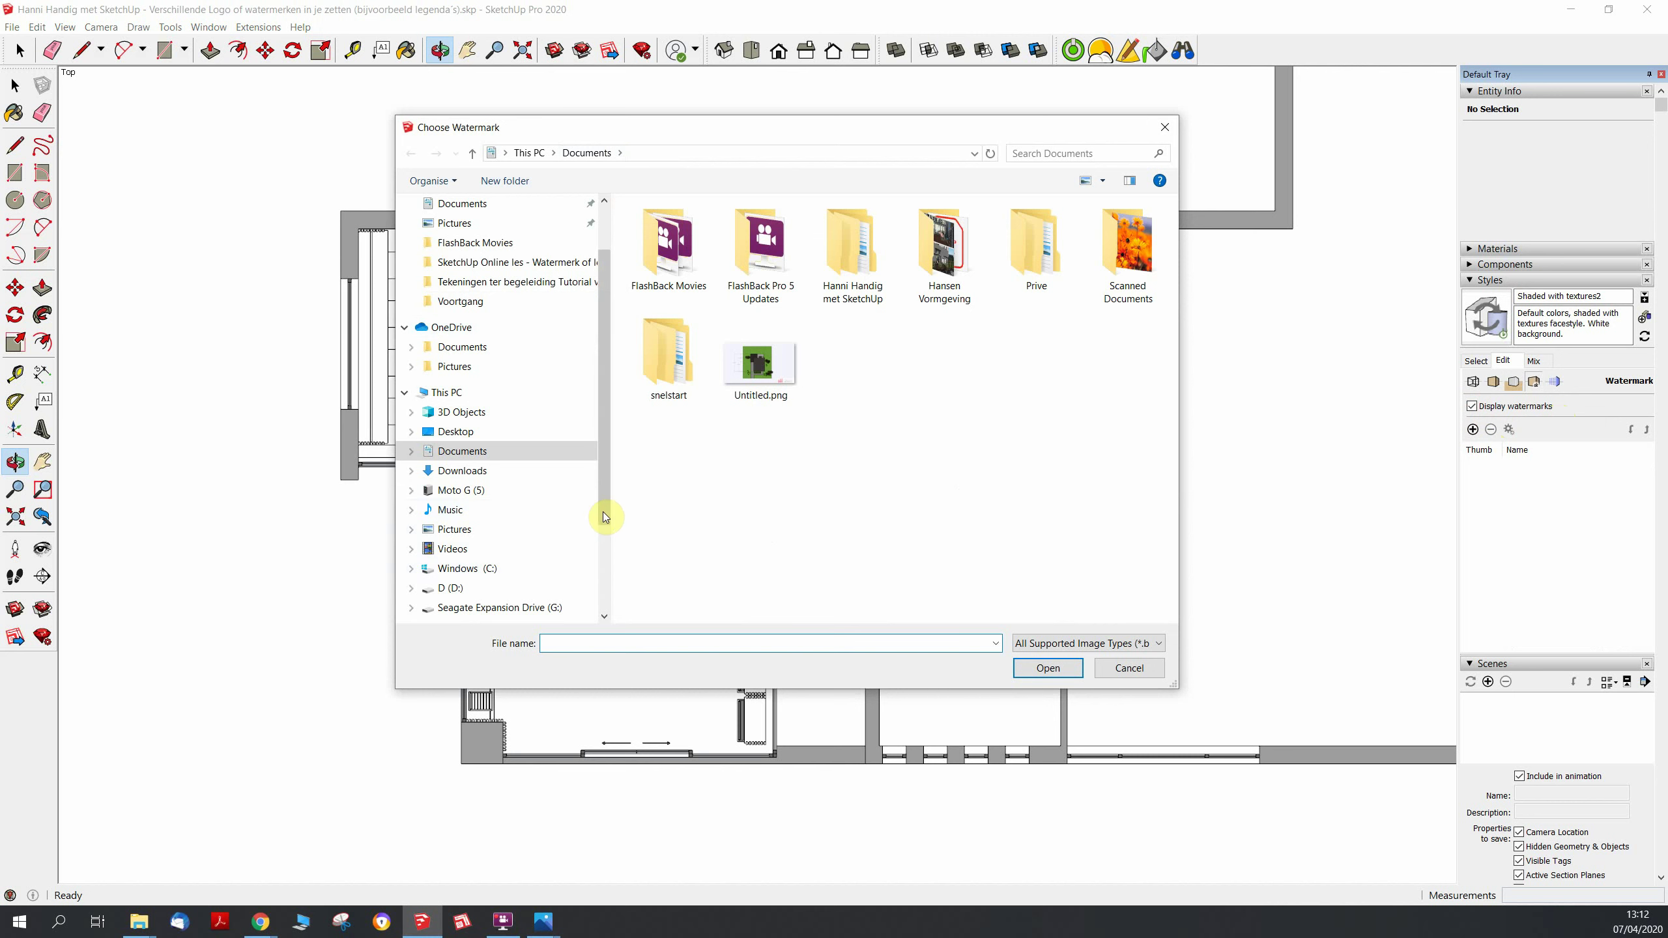
drag(604, 519, 604, 601)
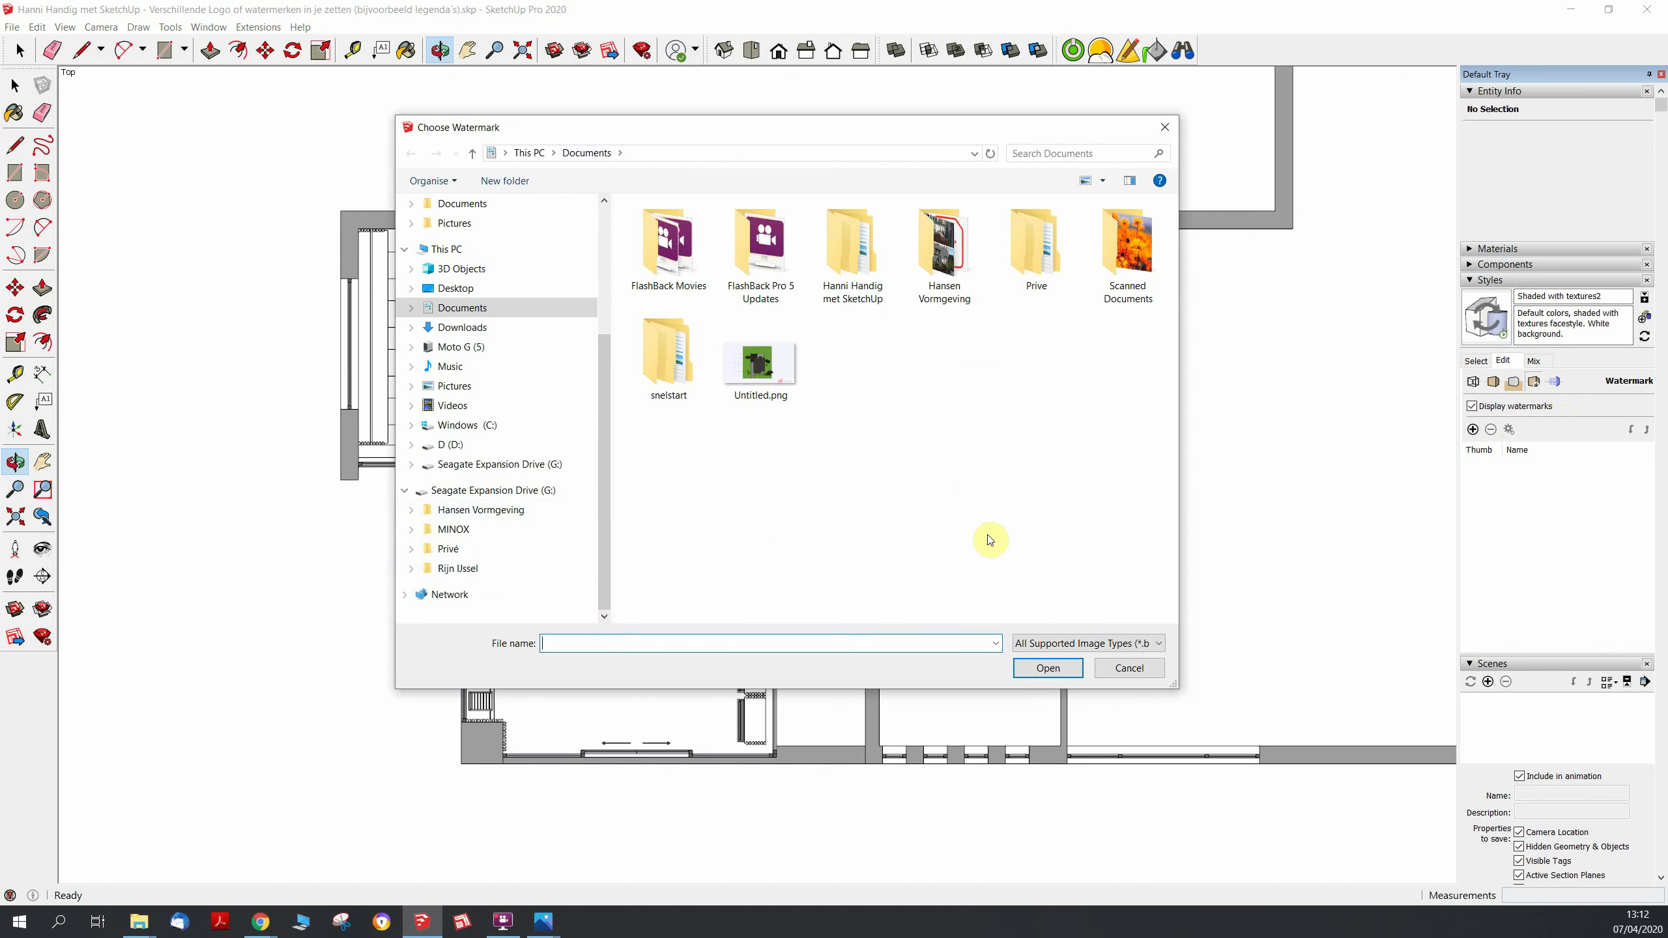
click(1050, 645)
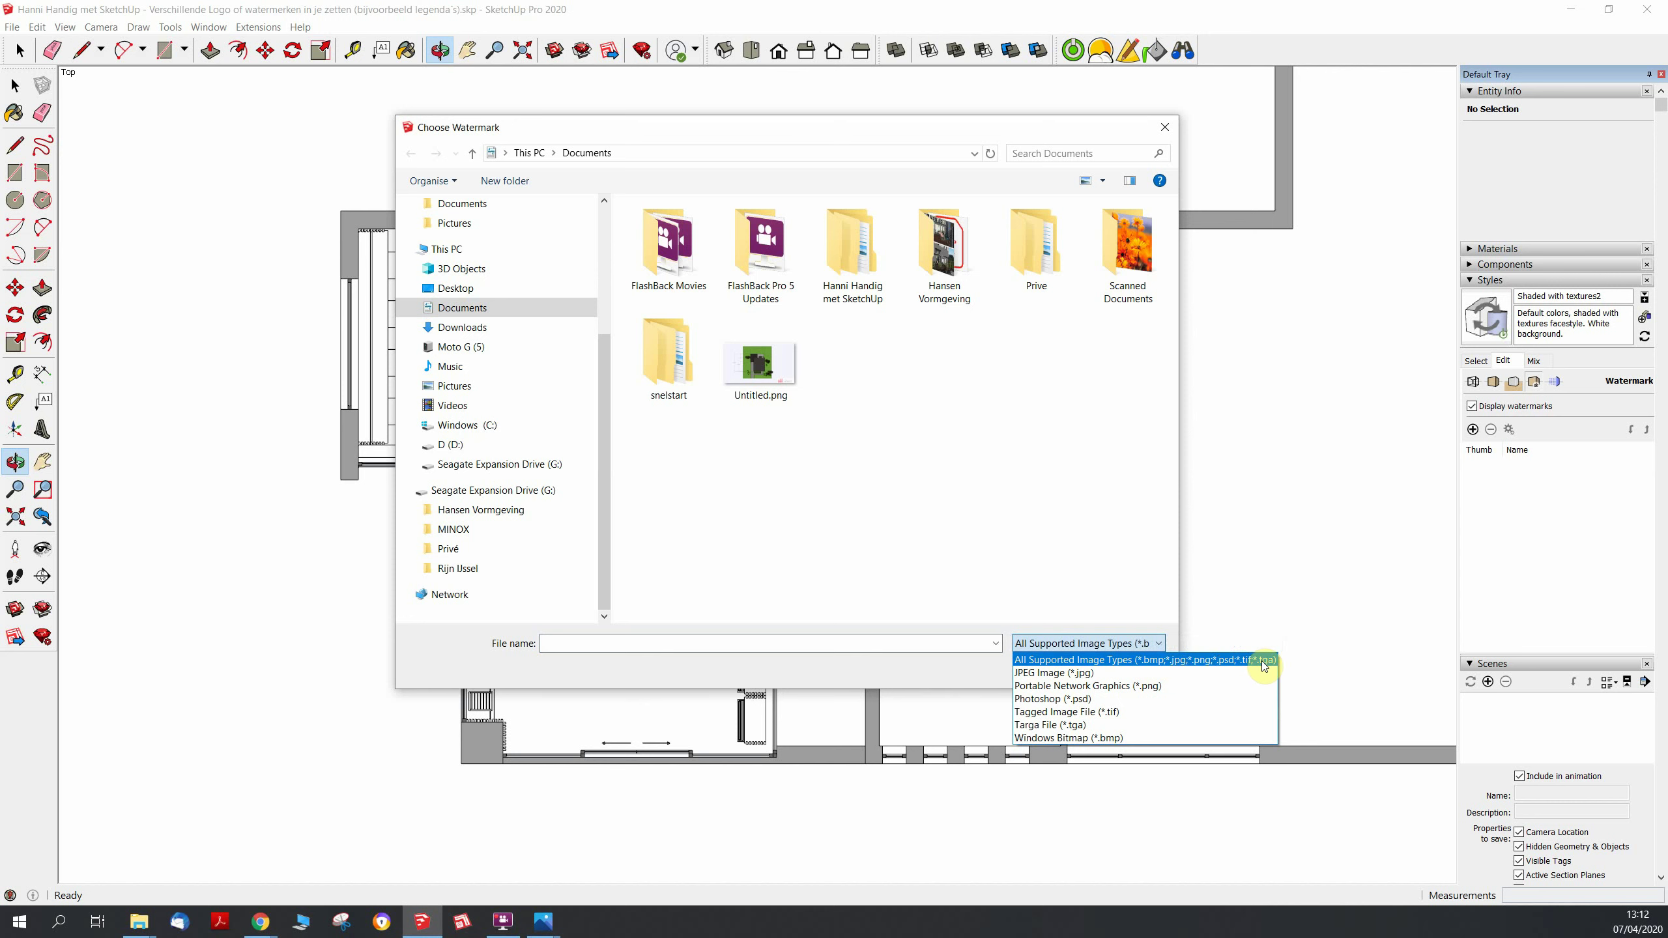
click(1064, 646)
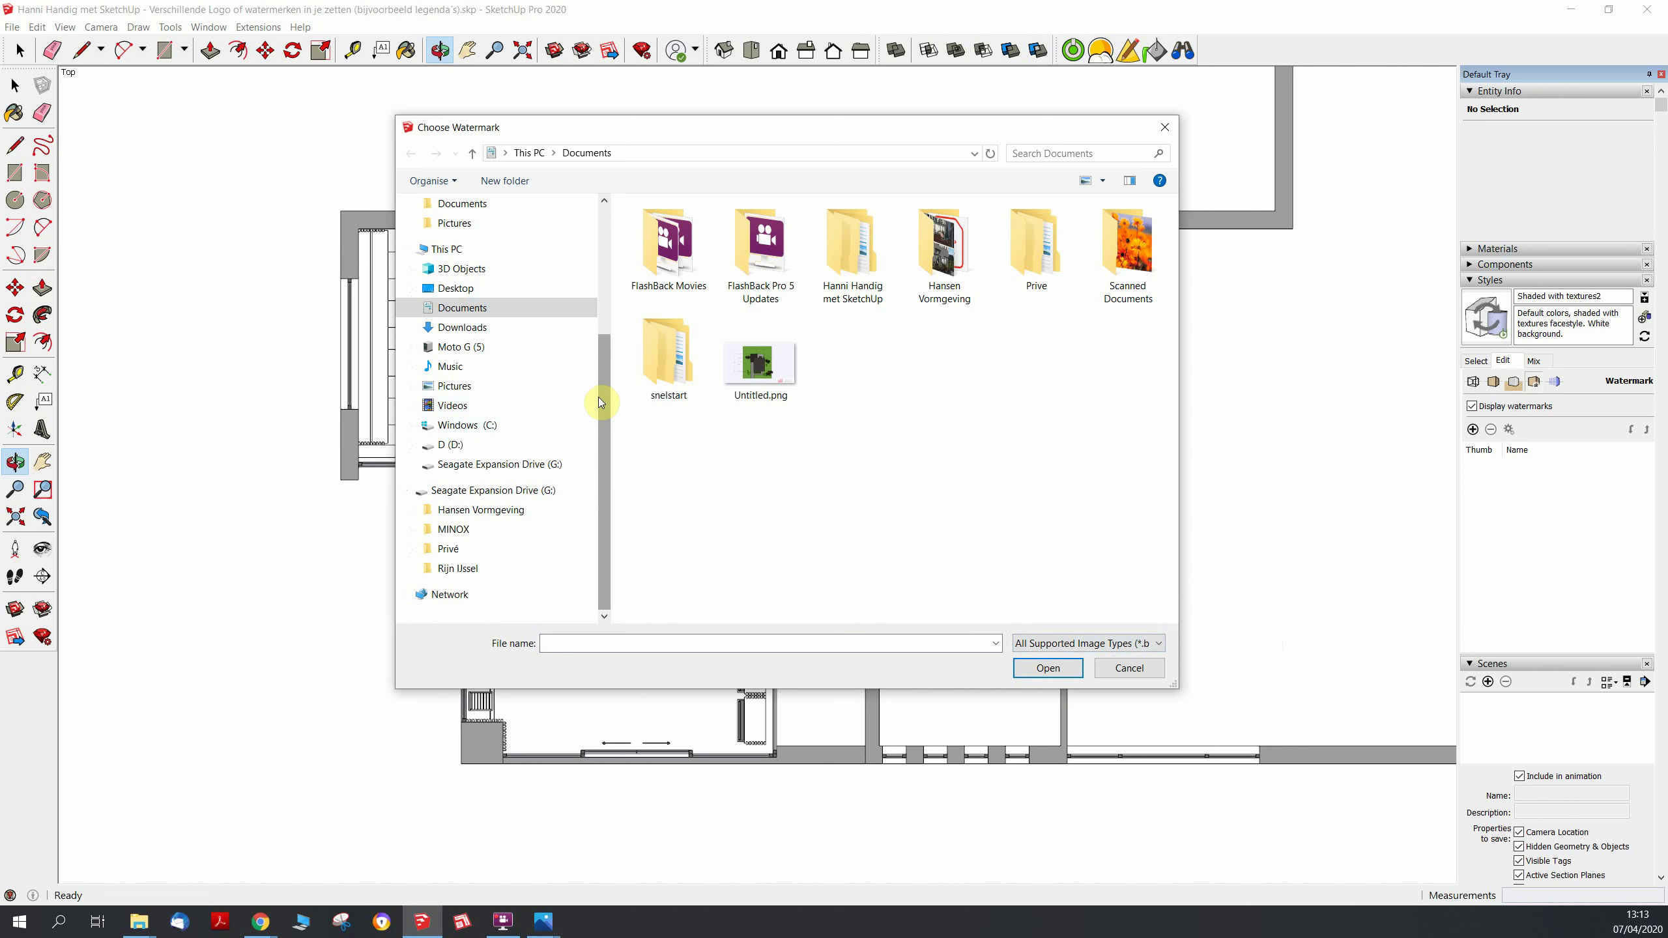
mouse_move(495, 391)
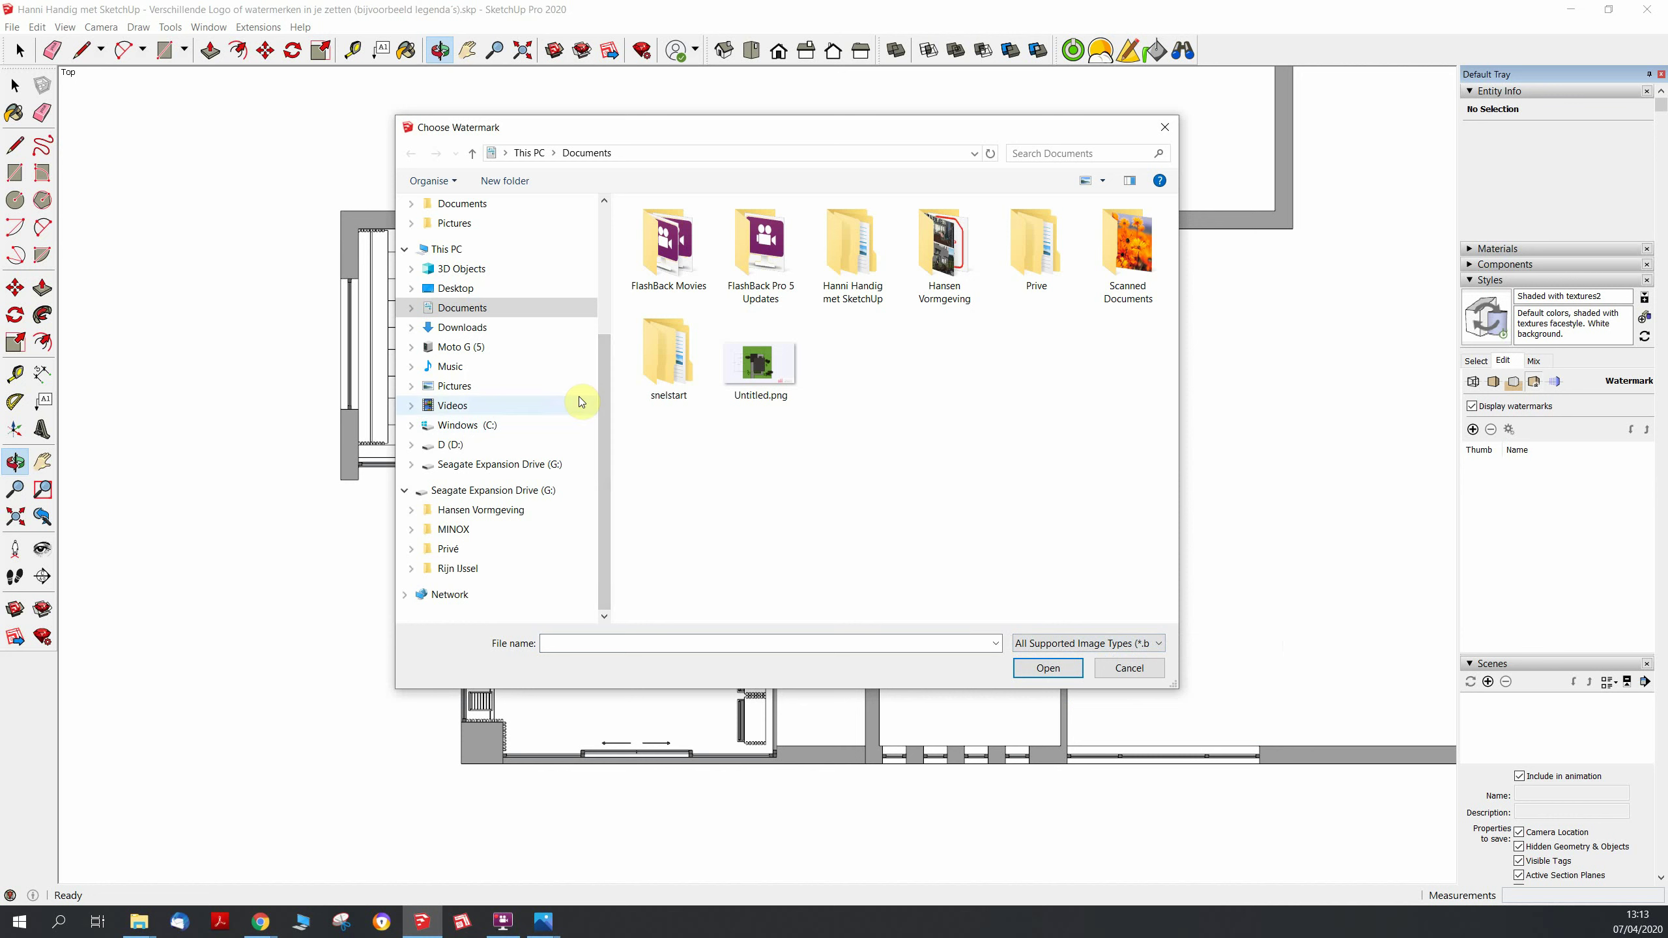
Browse to the Logo & Legenda folder and load Logo met legenda jpeg versie.jpg
click(475, 569)
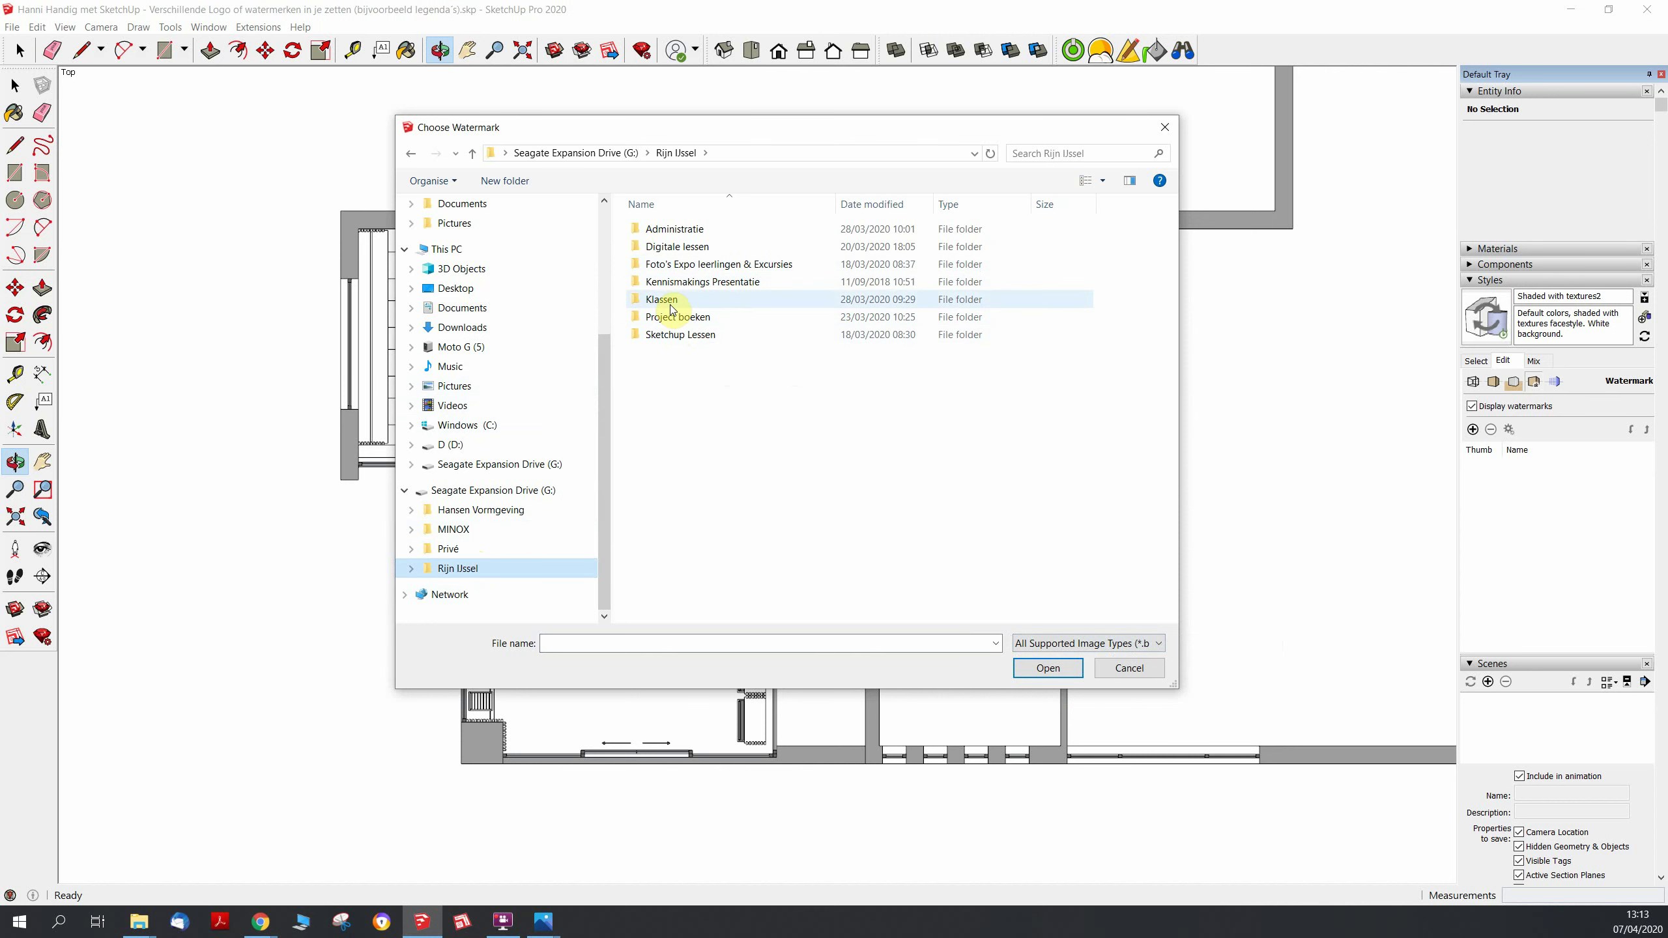
double_click(673, 334)
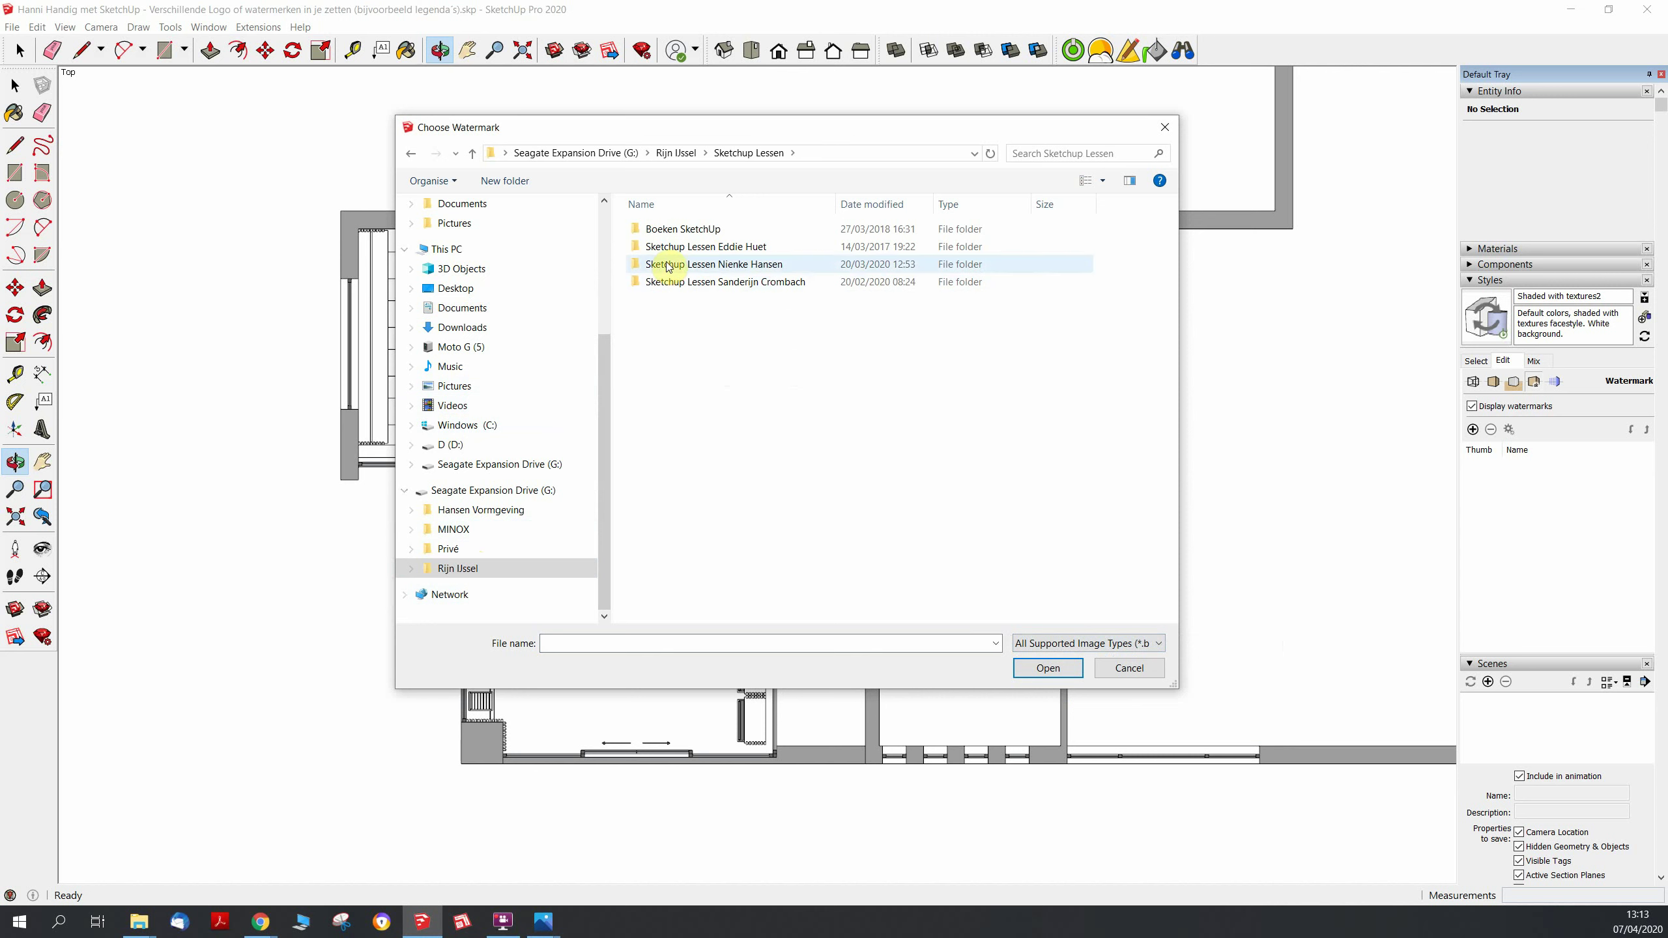
double_click(667, 264)
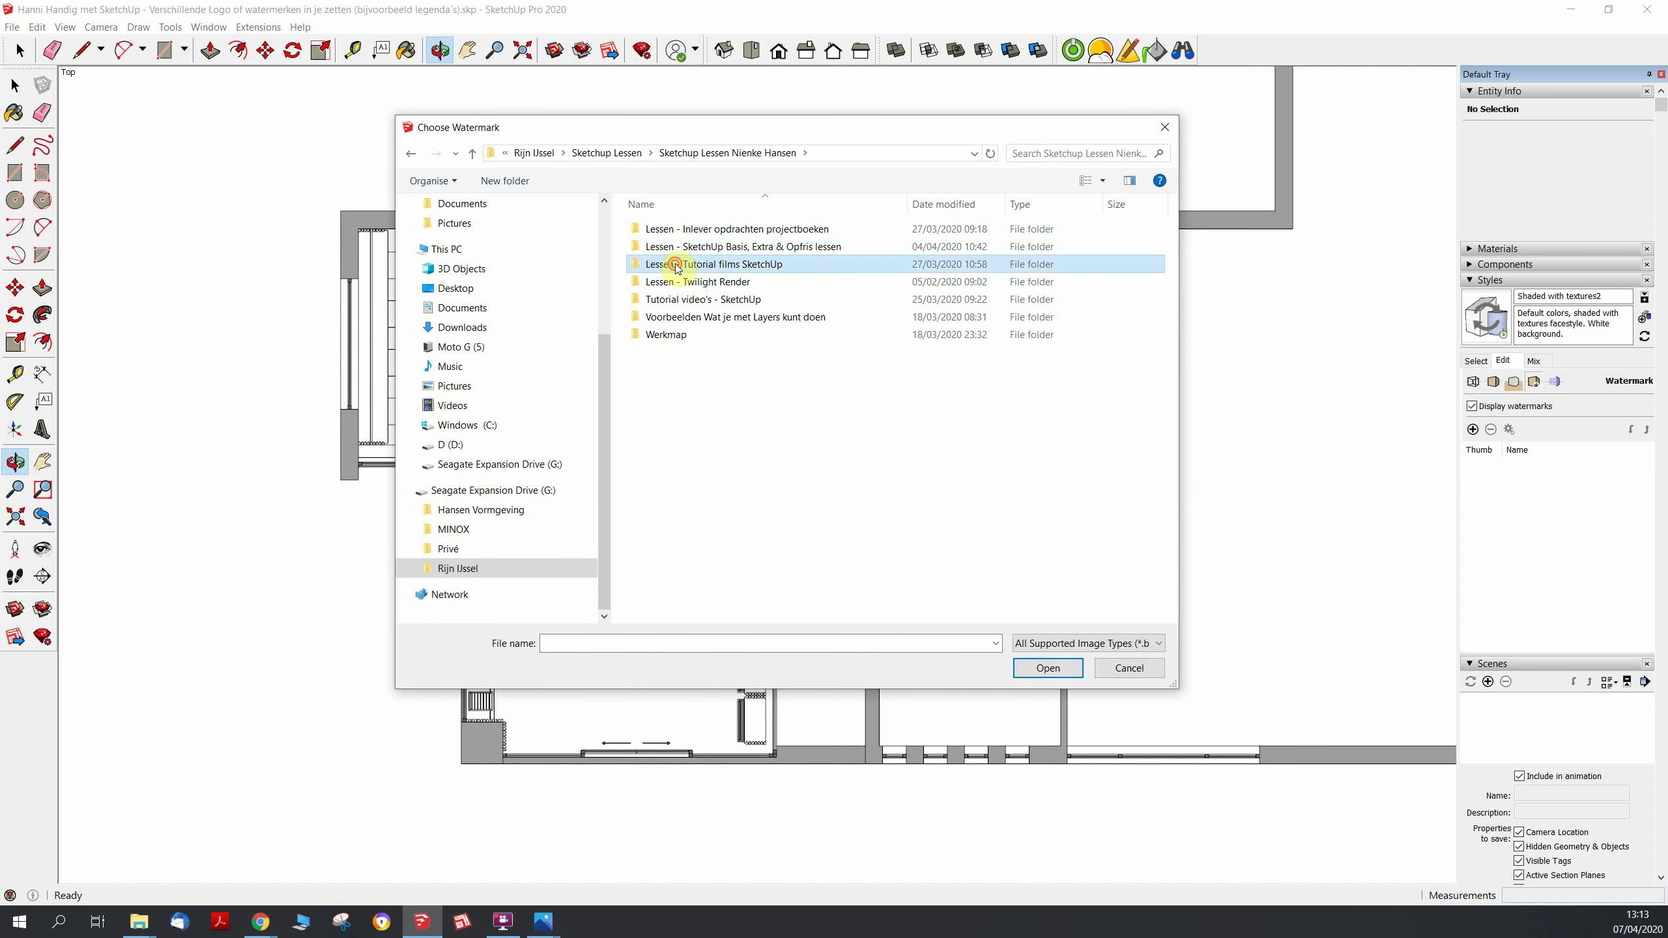
double_click(678, 263)
double_click(663, 239)
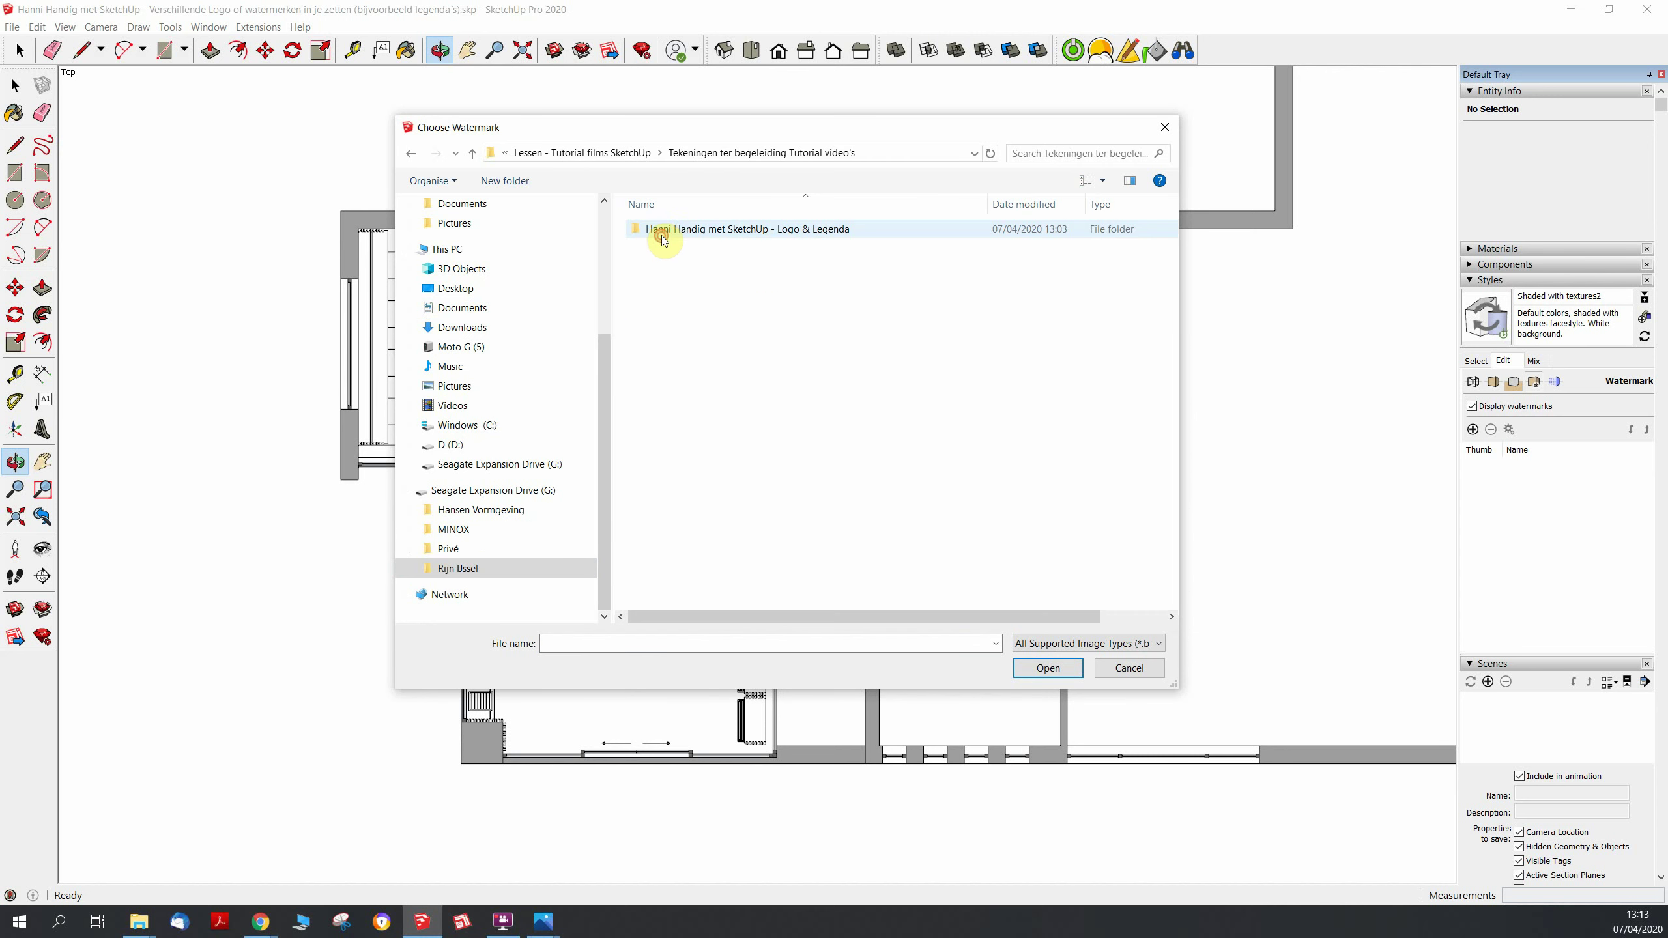
double_click(662, 236)
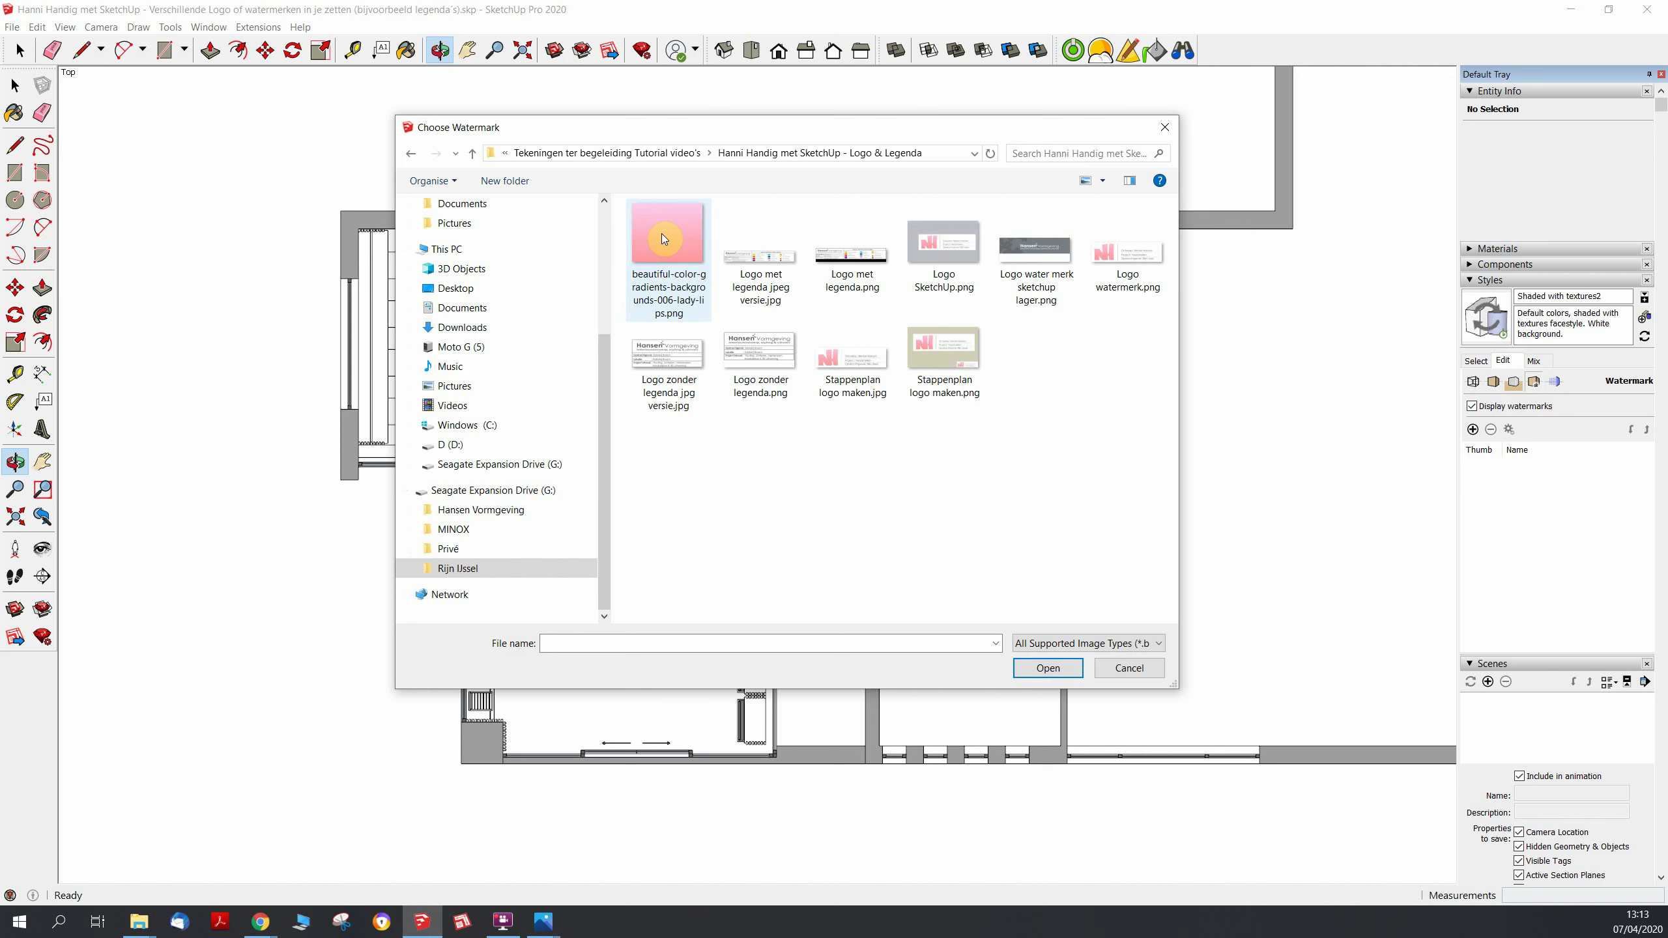
click(847, 255)
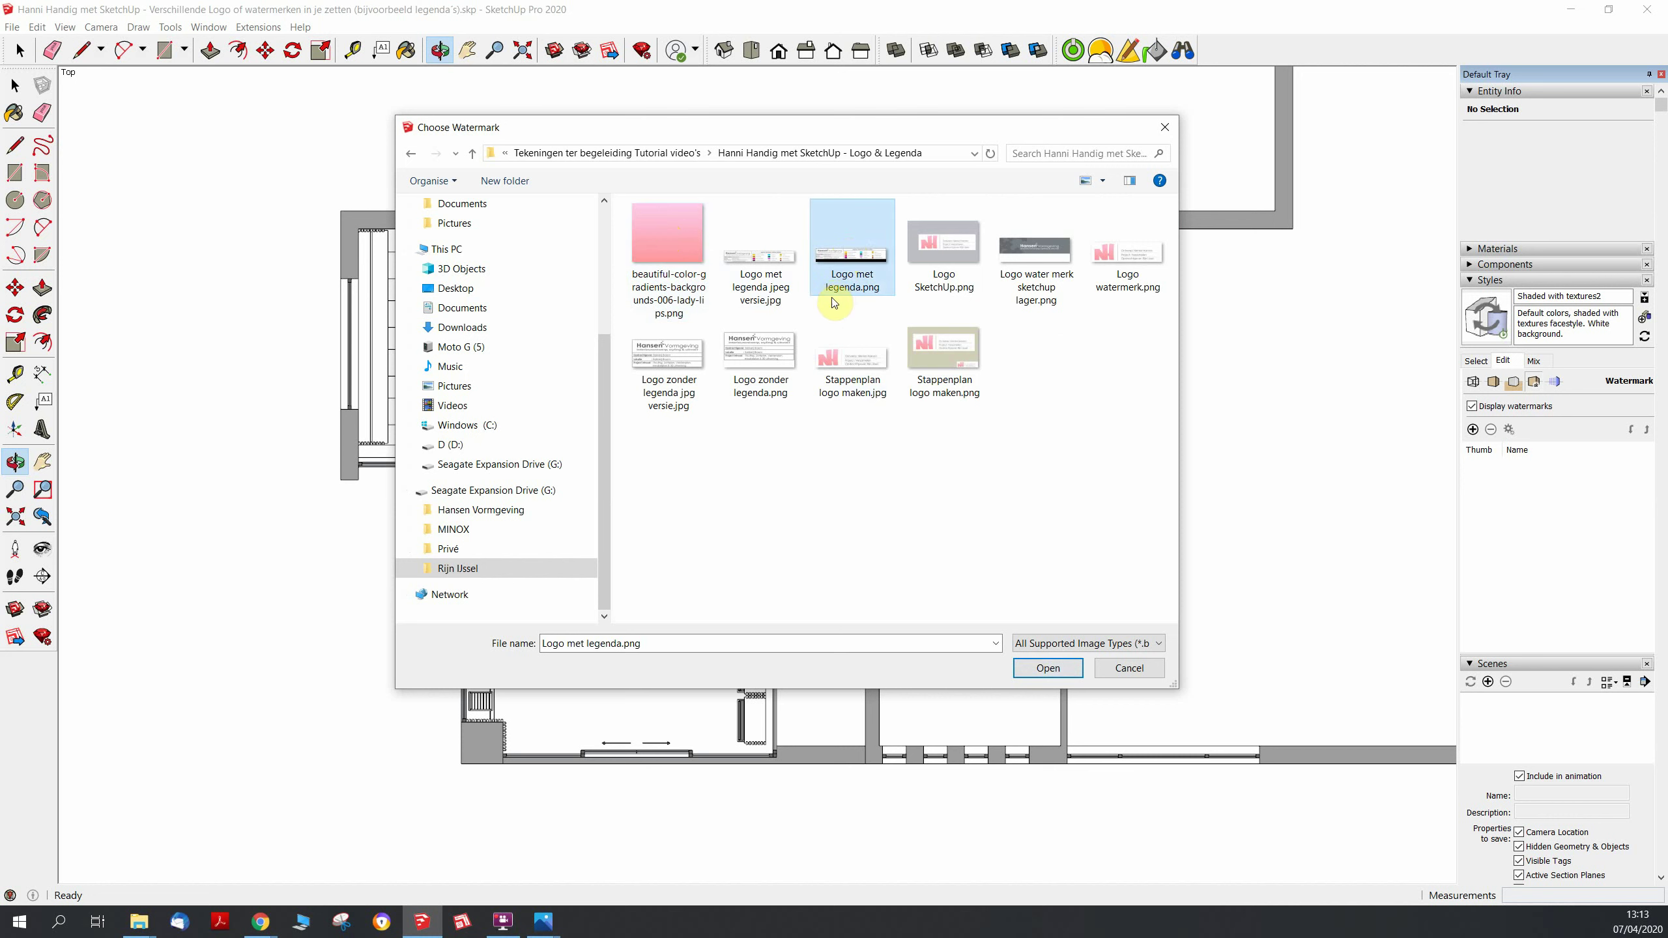
click(768, 279)
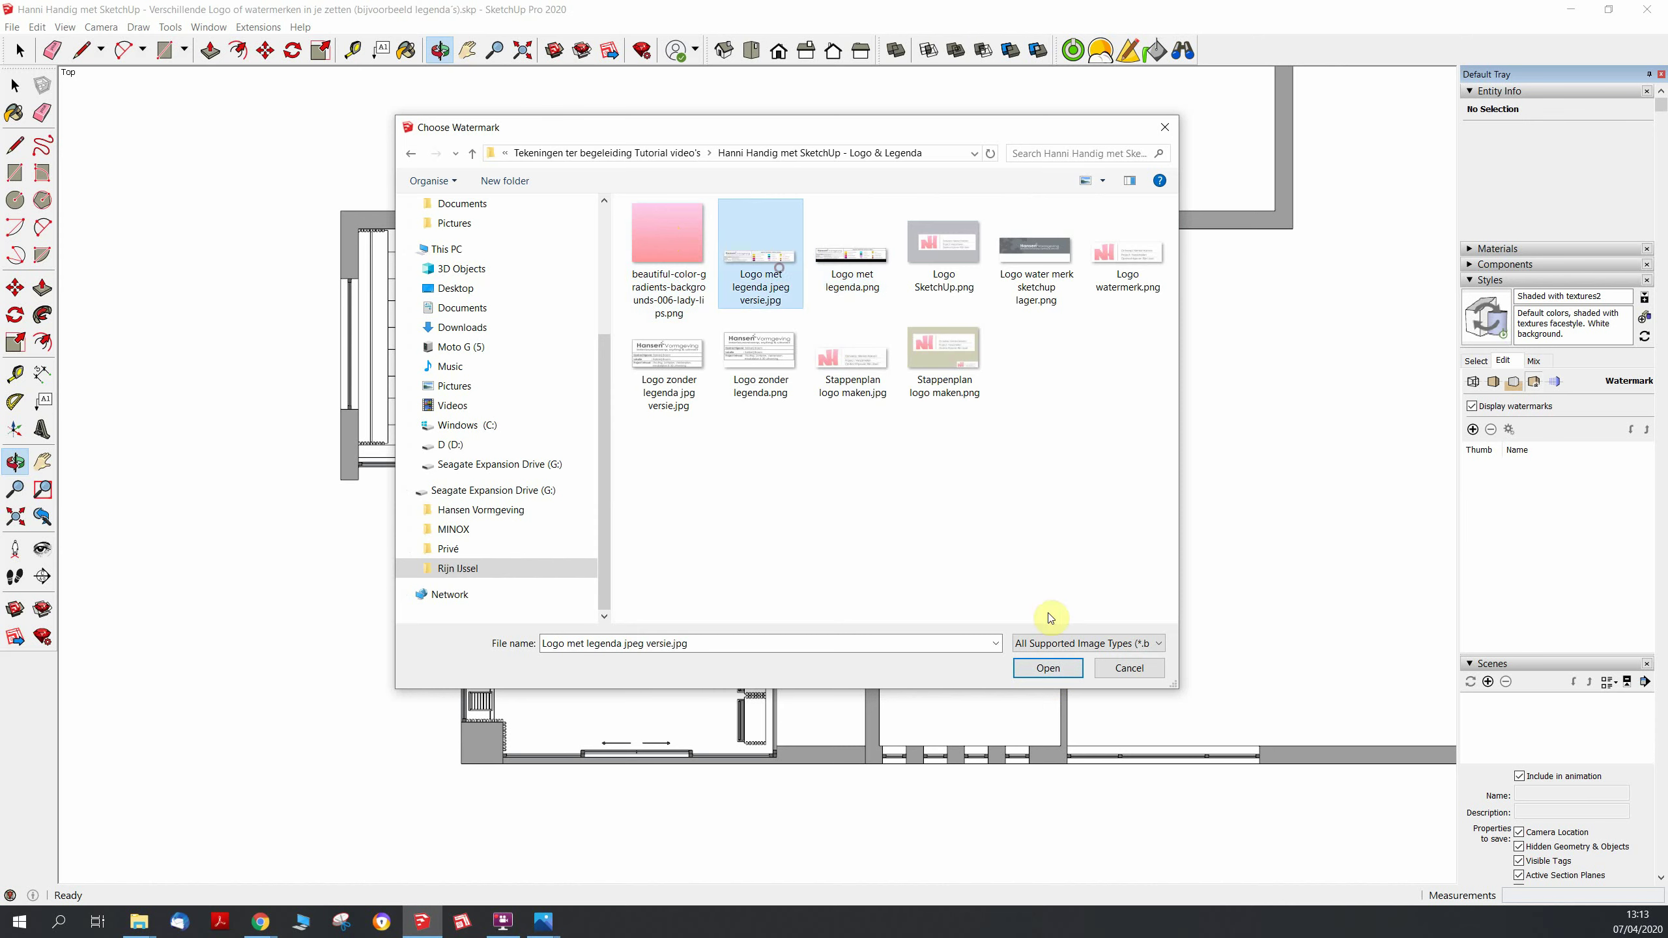
click(1051, 669)
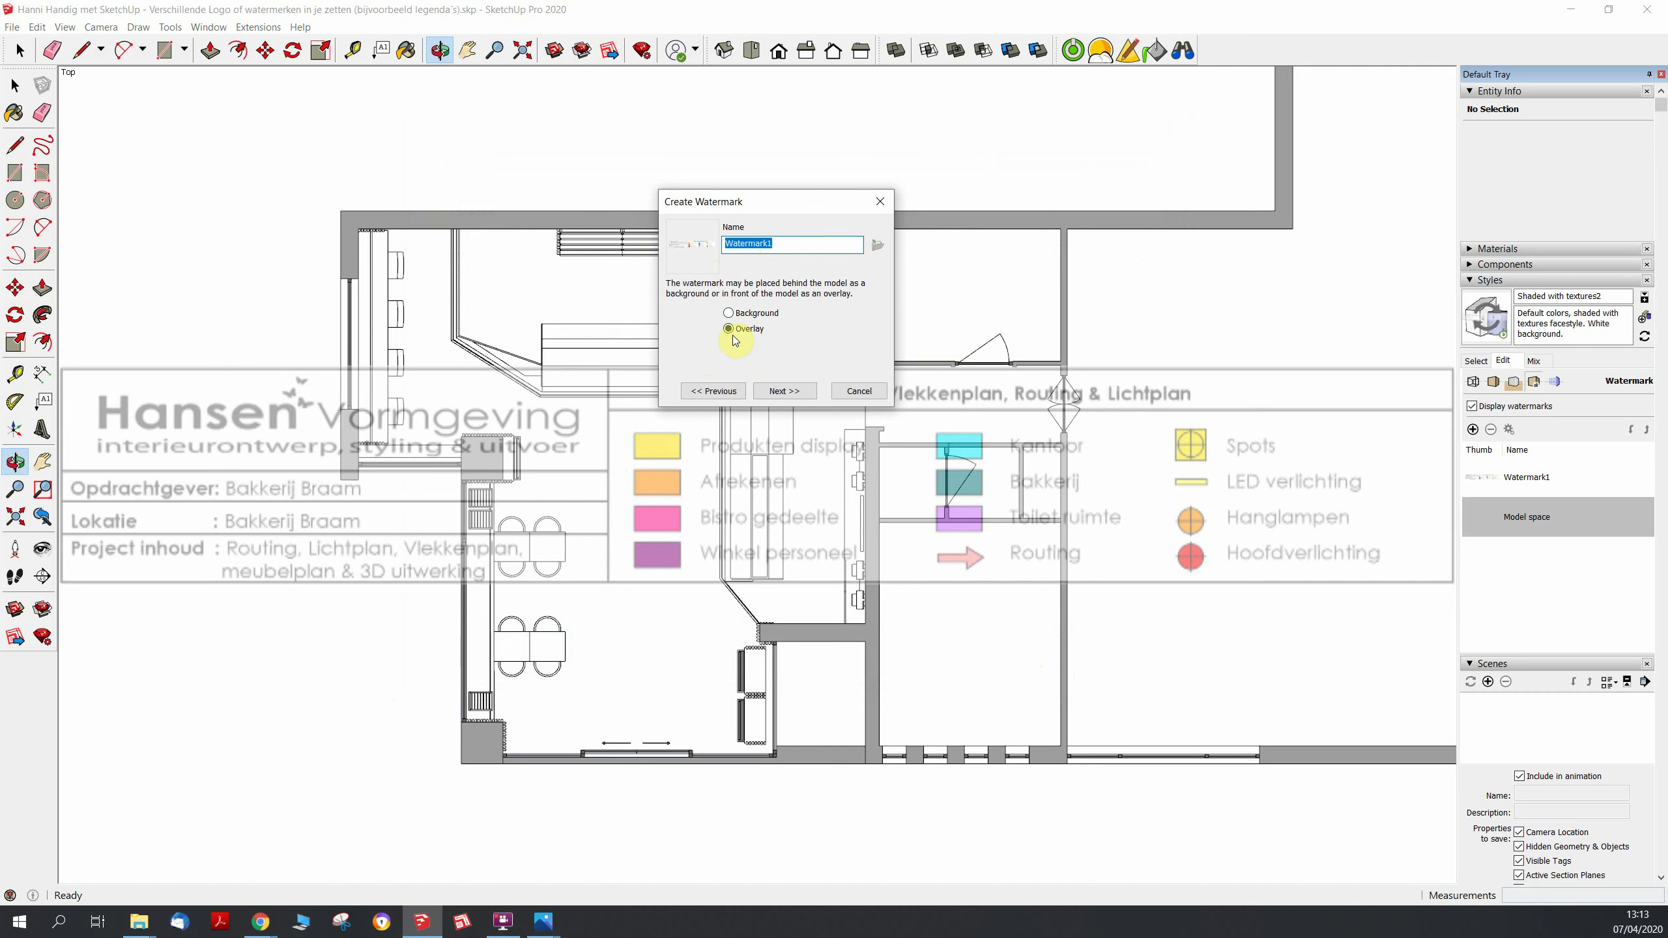
Set Watermark1 as an overlay and make it semi-transparent with the Blend slider
click(729, 314)
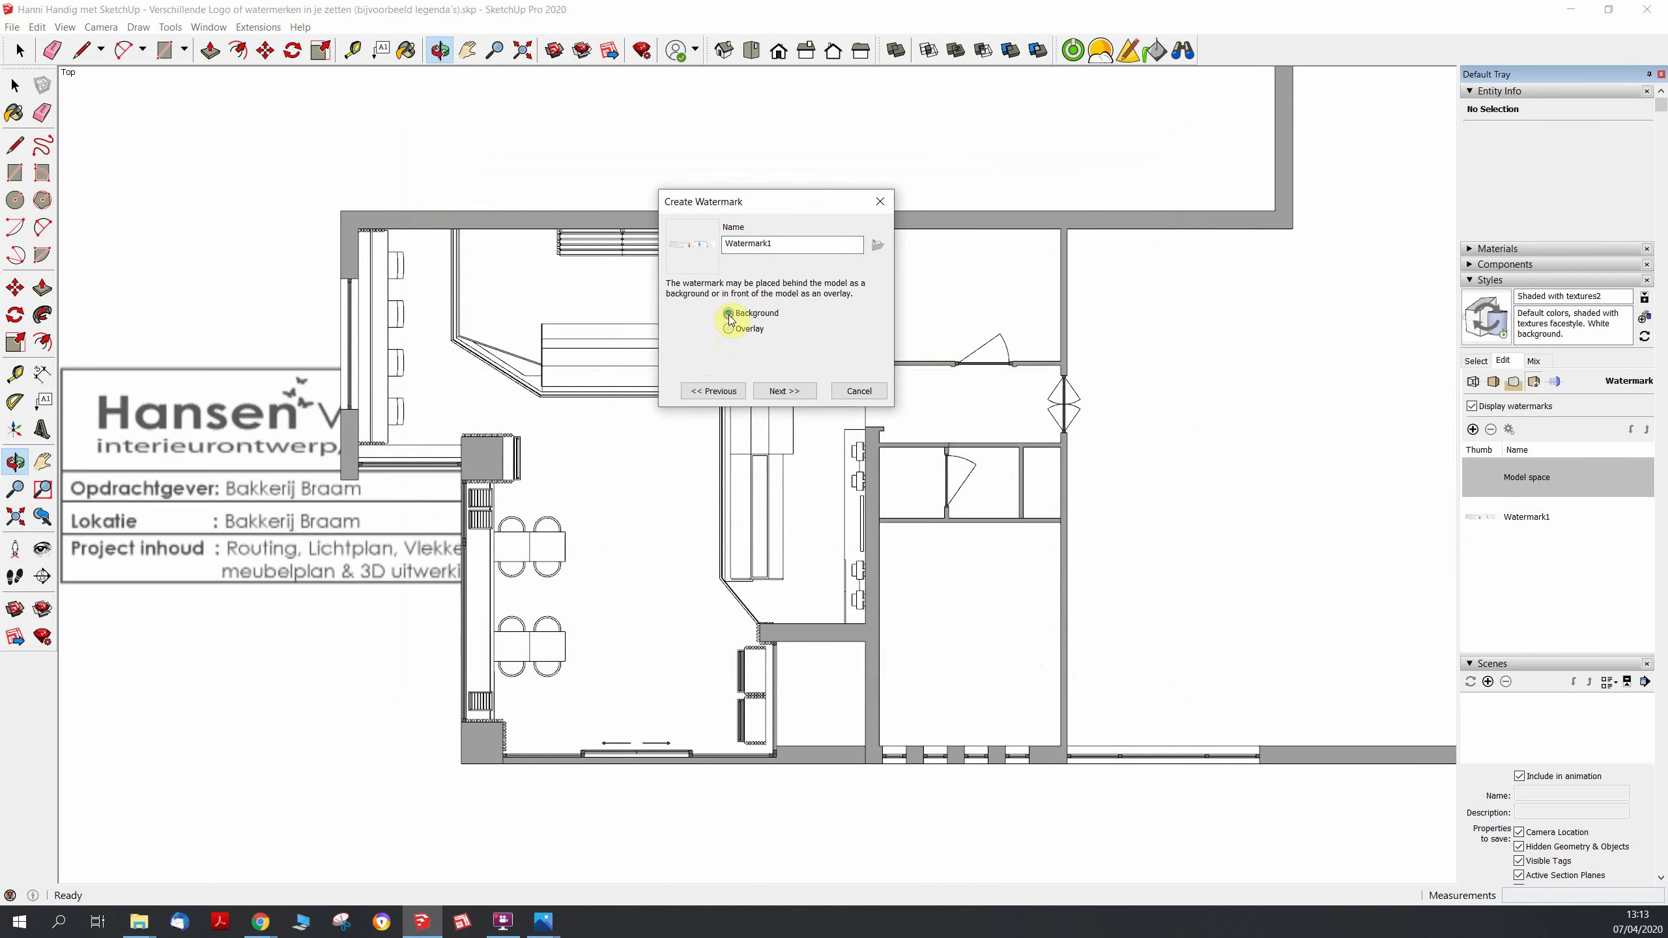
click(729, 329)
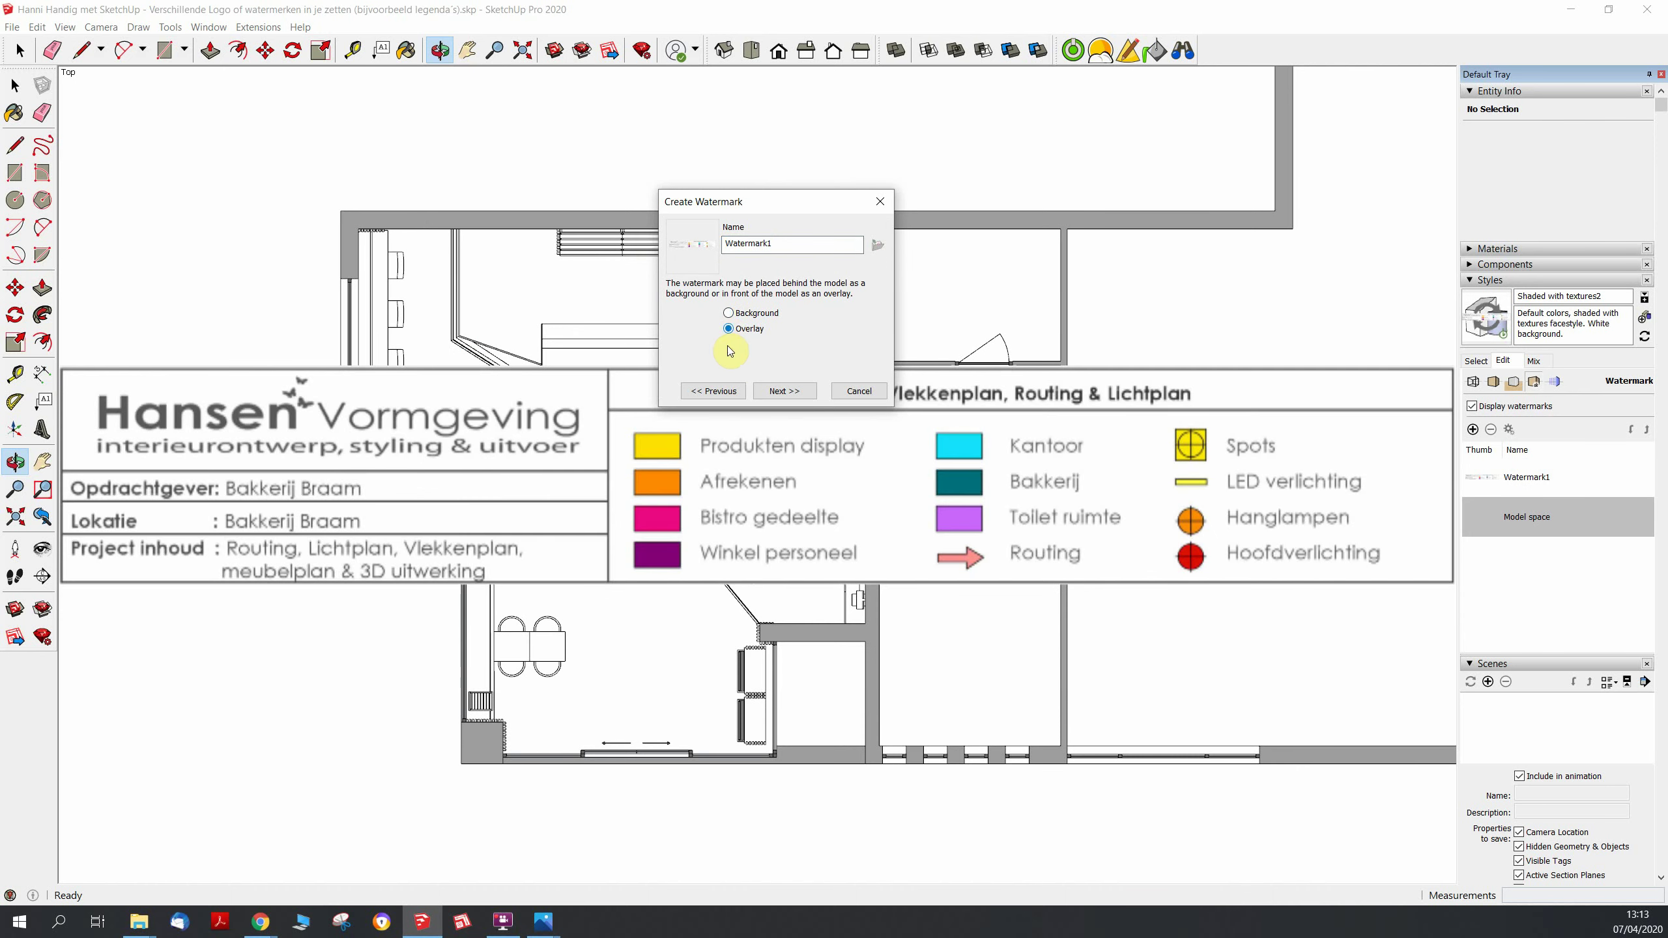
click(783, 393)
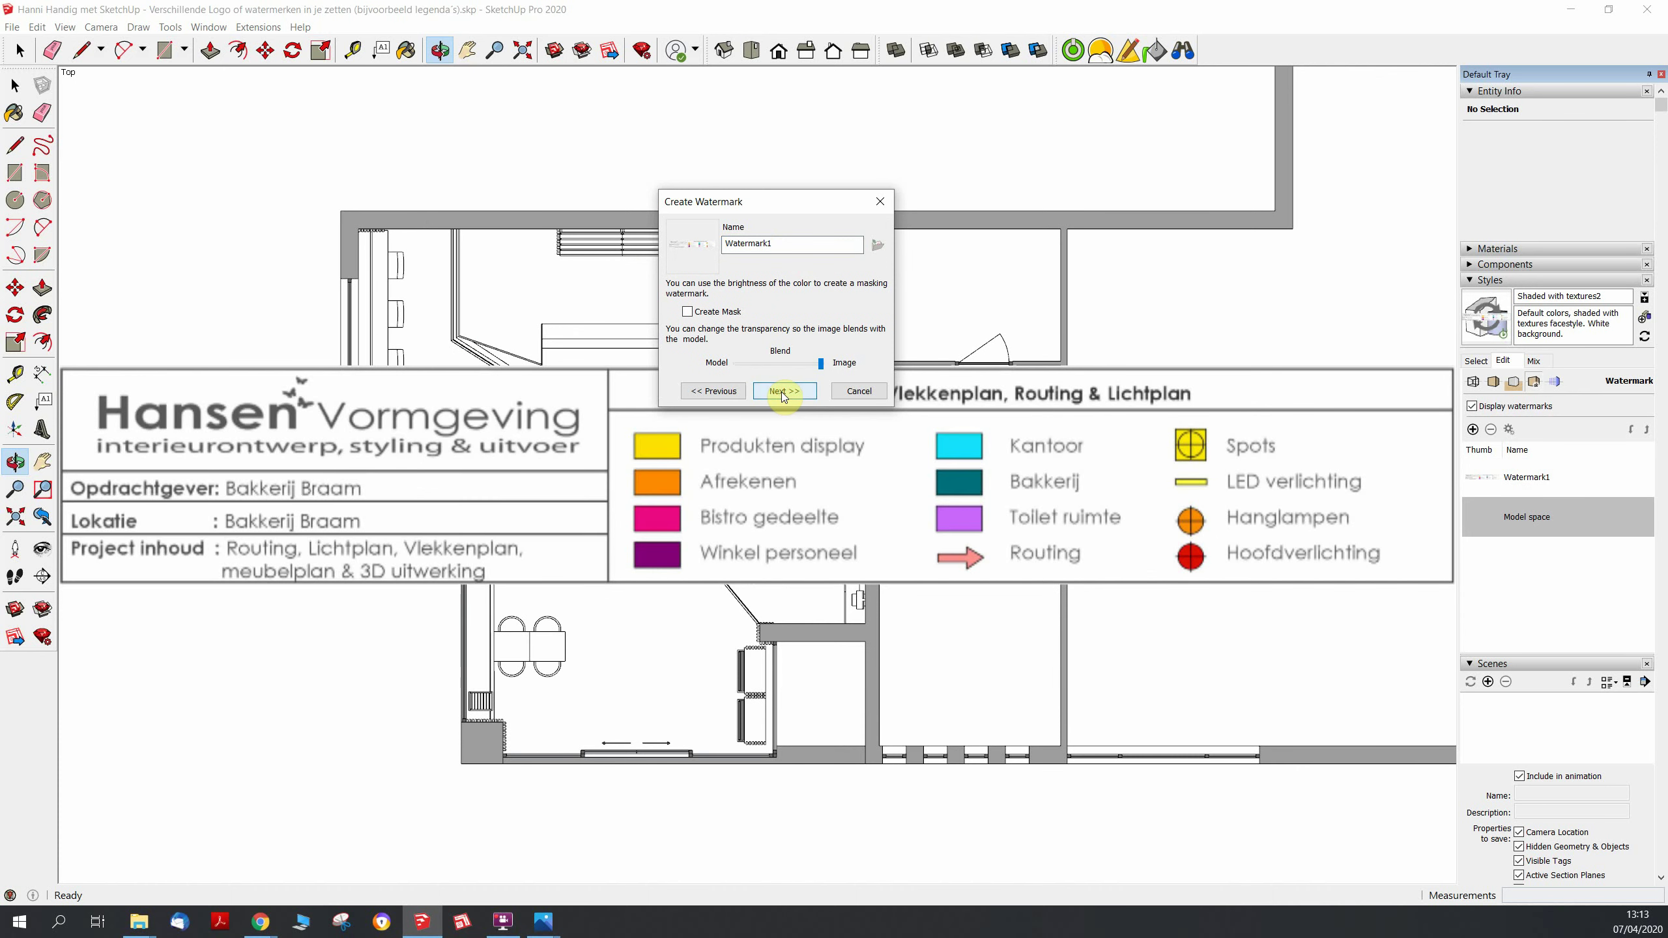
mouse_move(821, 364)
mouse_down()
mouse_move(770, 364)
mouse_move(837, 369)
mouse_up()
click(785, 393)
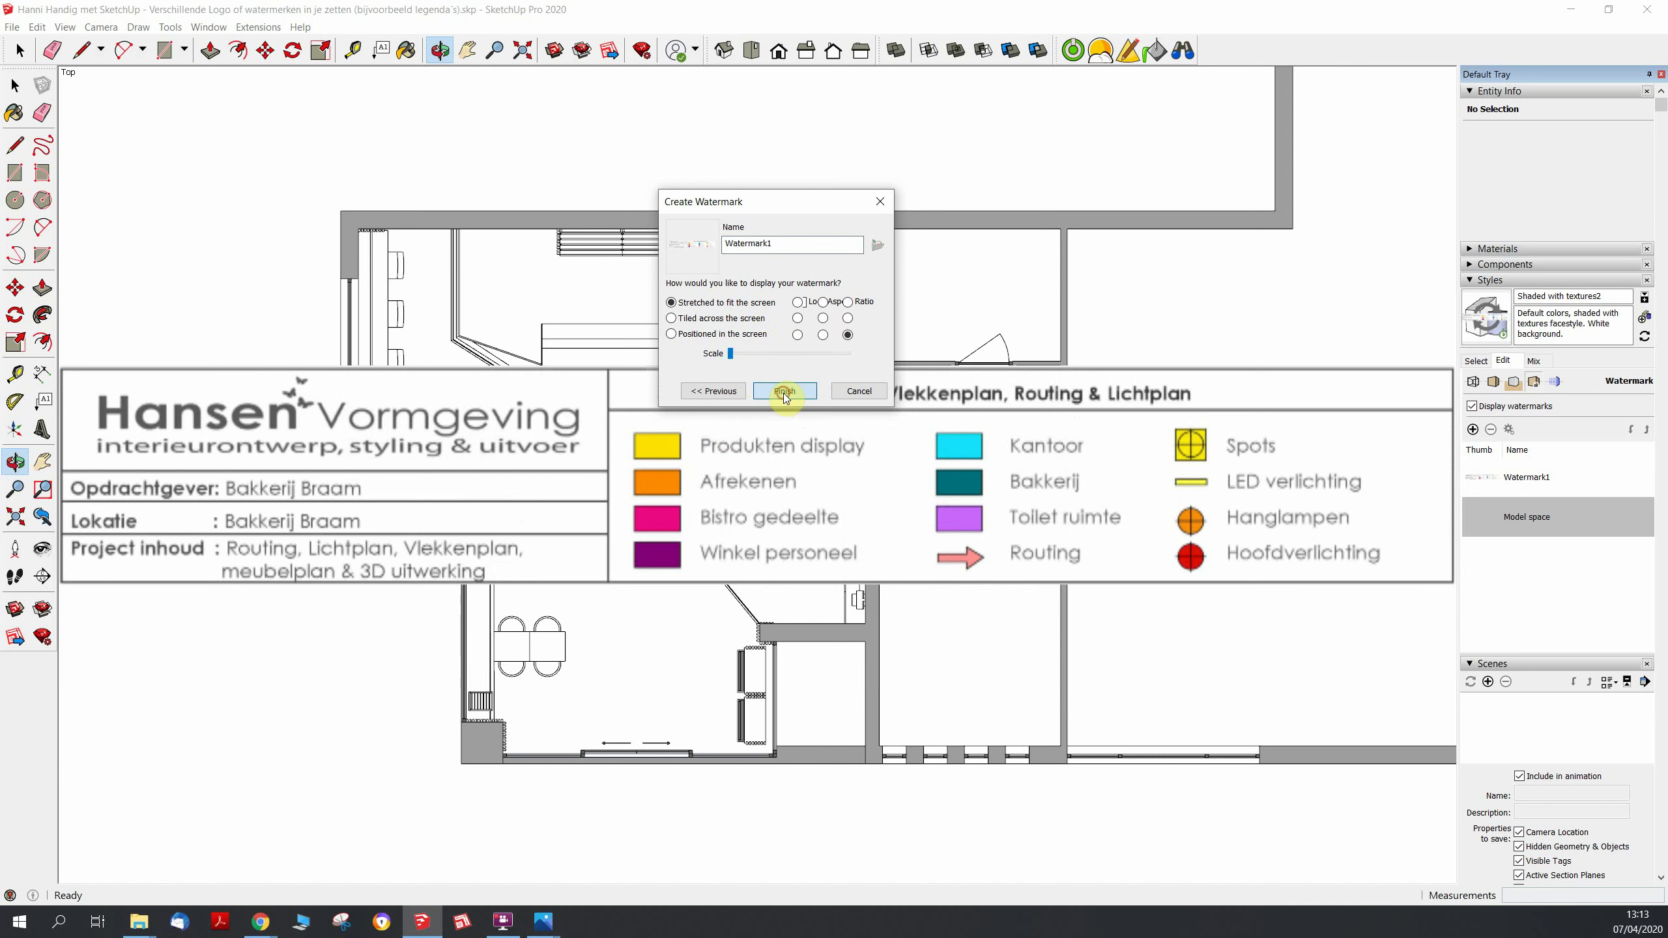
Position the watermark in the bottom-right screen corner, enlarge it, and finish
click(671, 335)
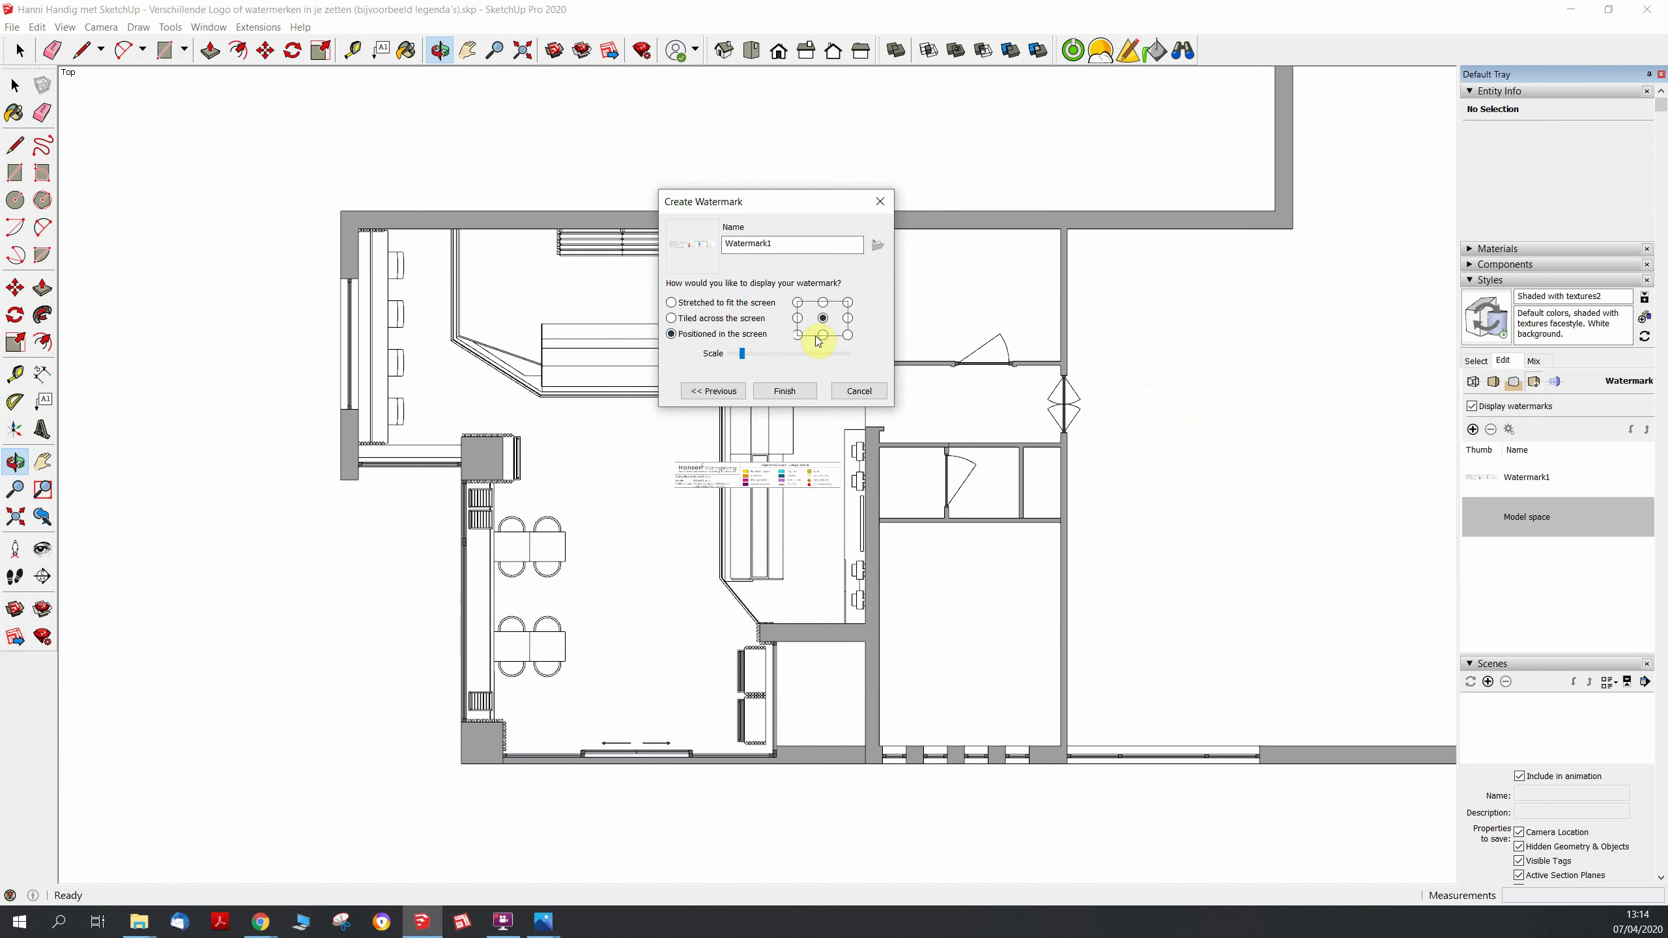
click(799, 303)
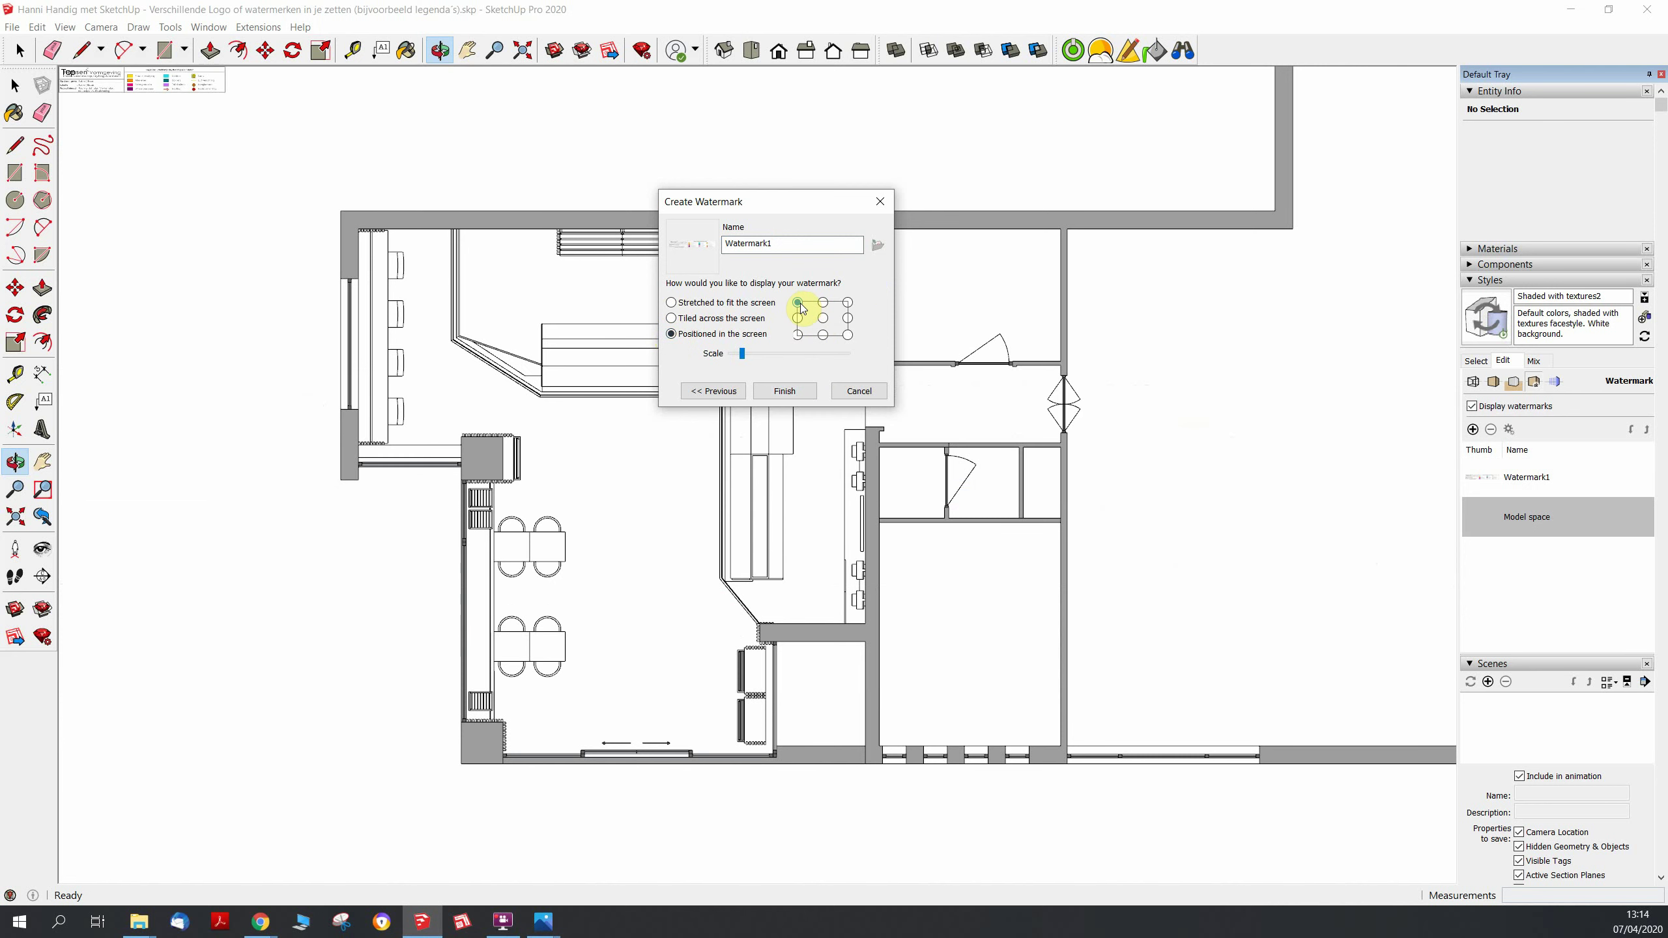
click(765, 355)
click(778, 362)
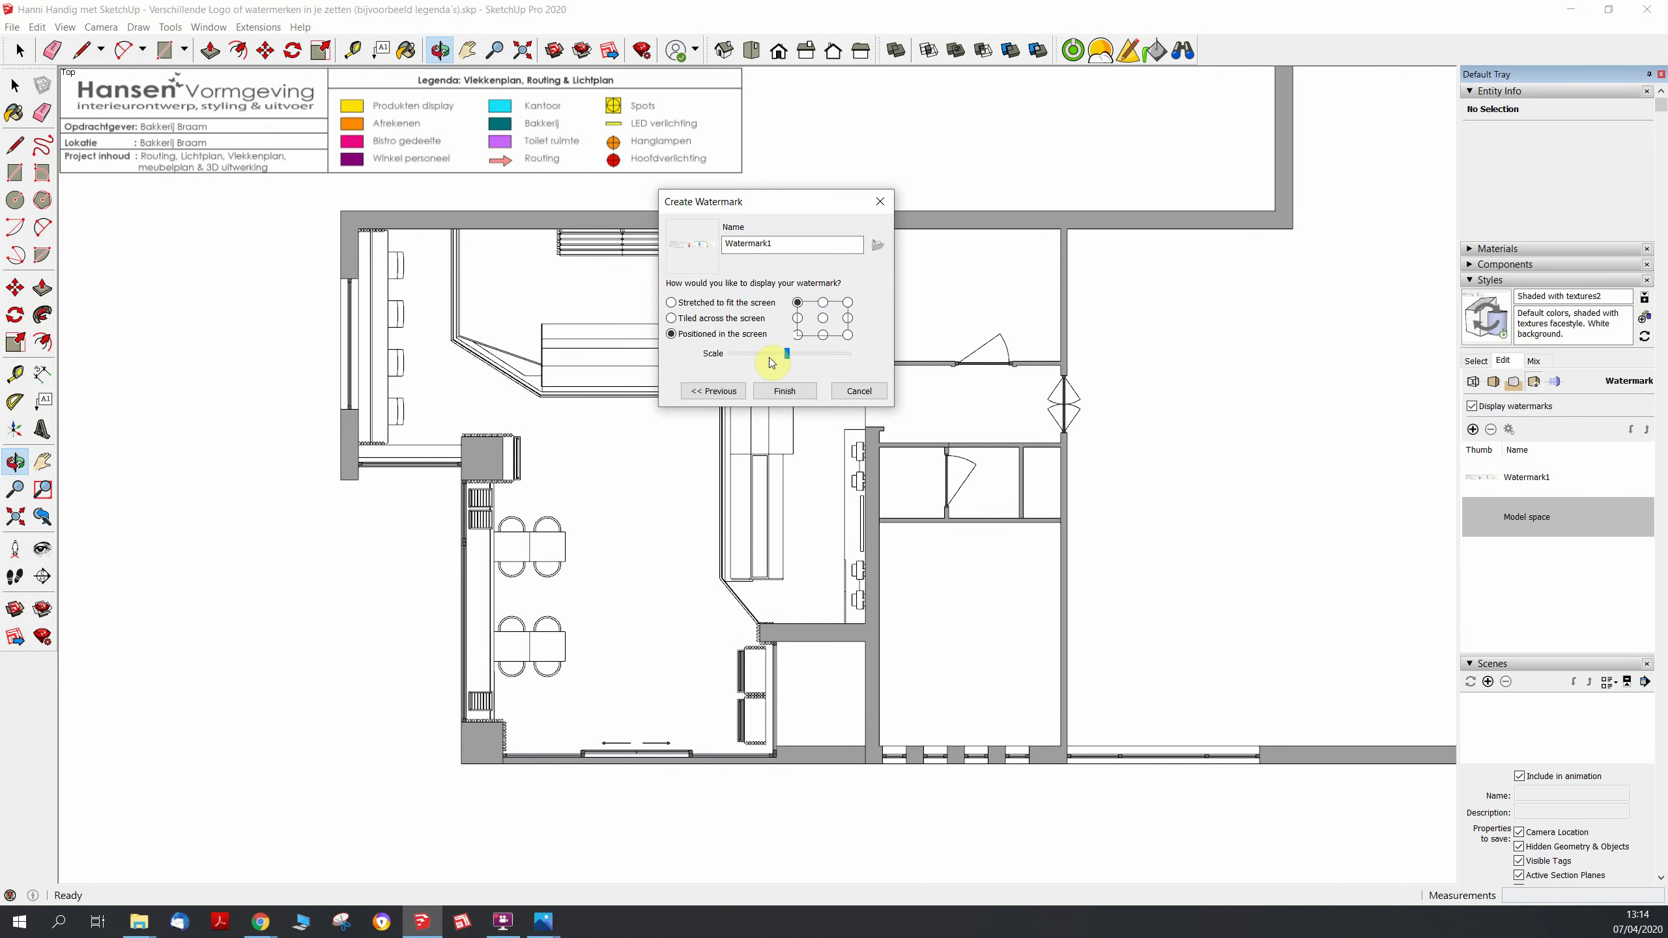
click(770, 359)
click(847, 303)
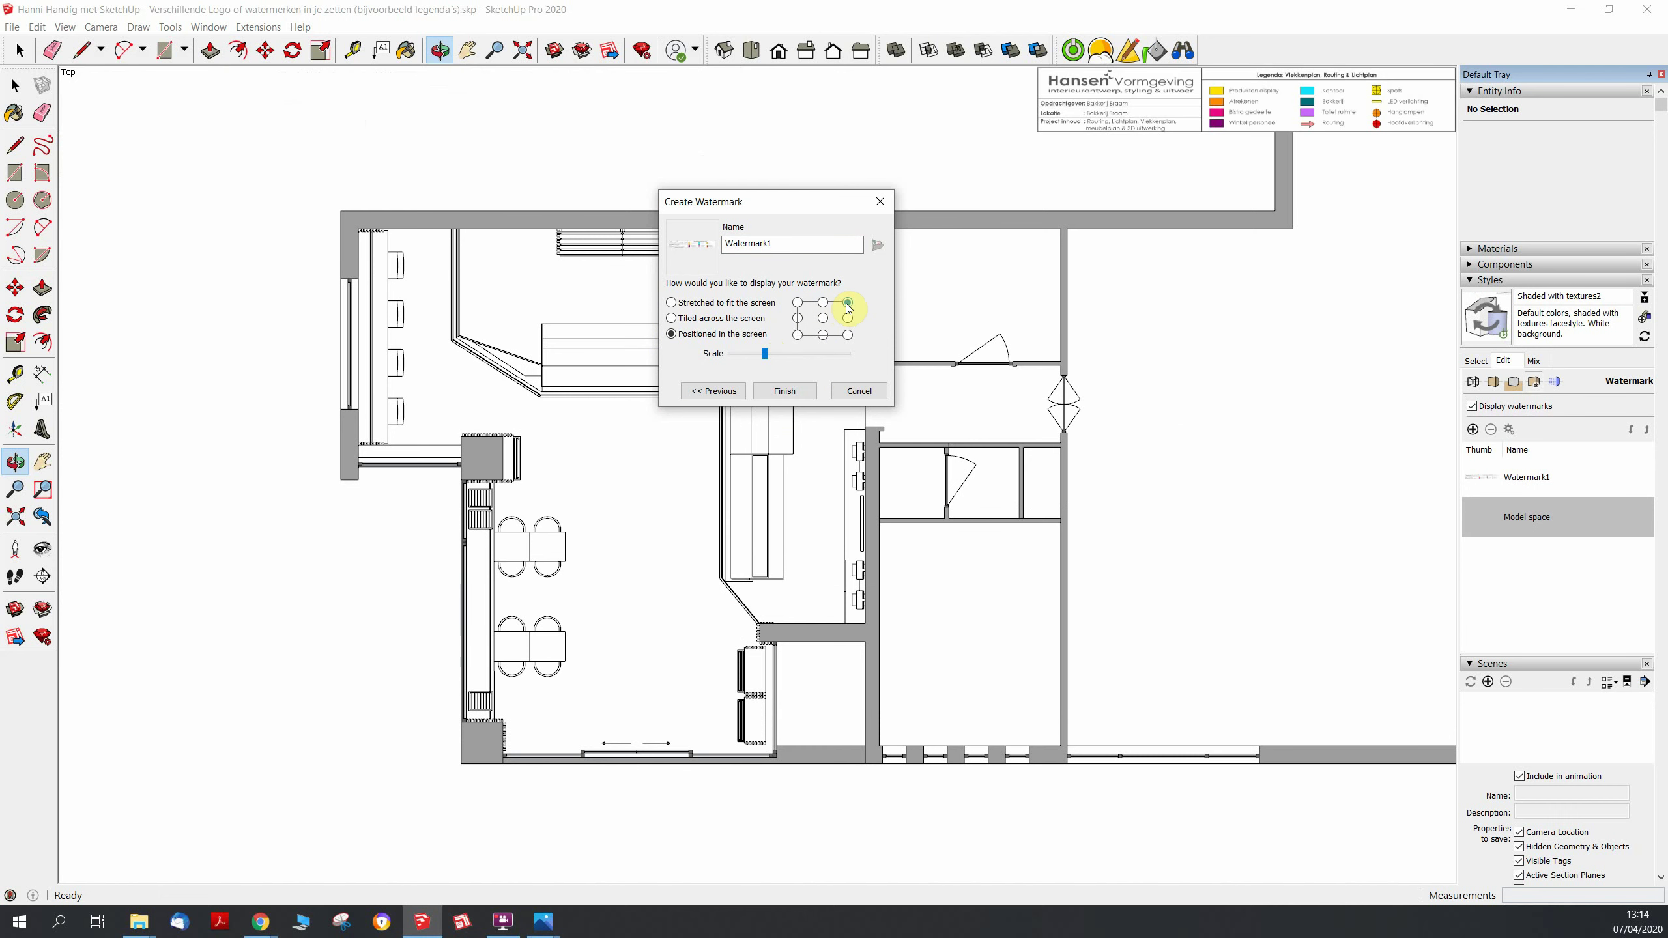
click(847, 335)
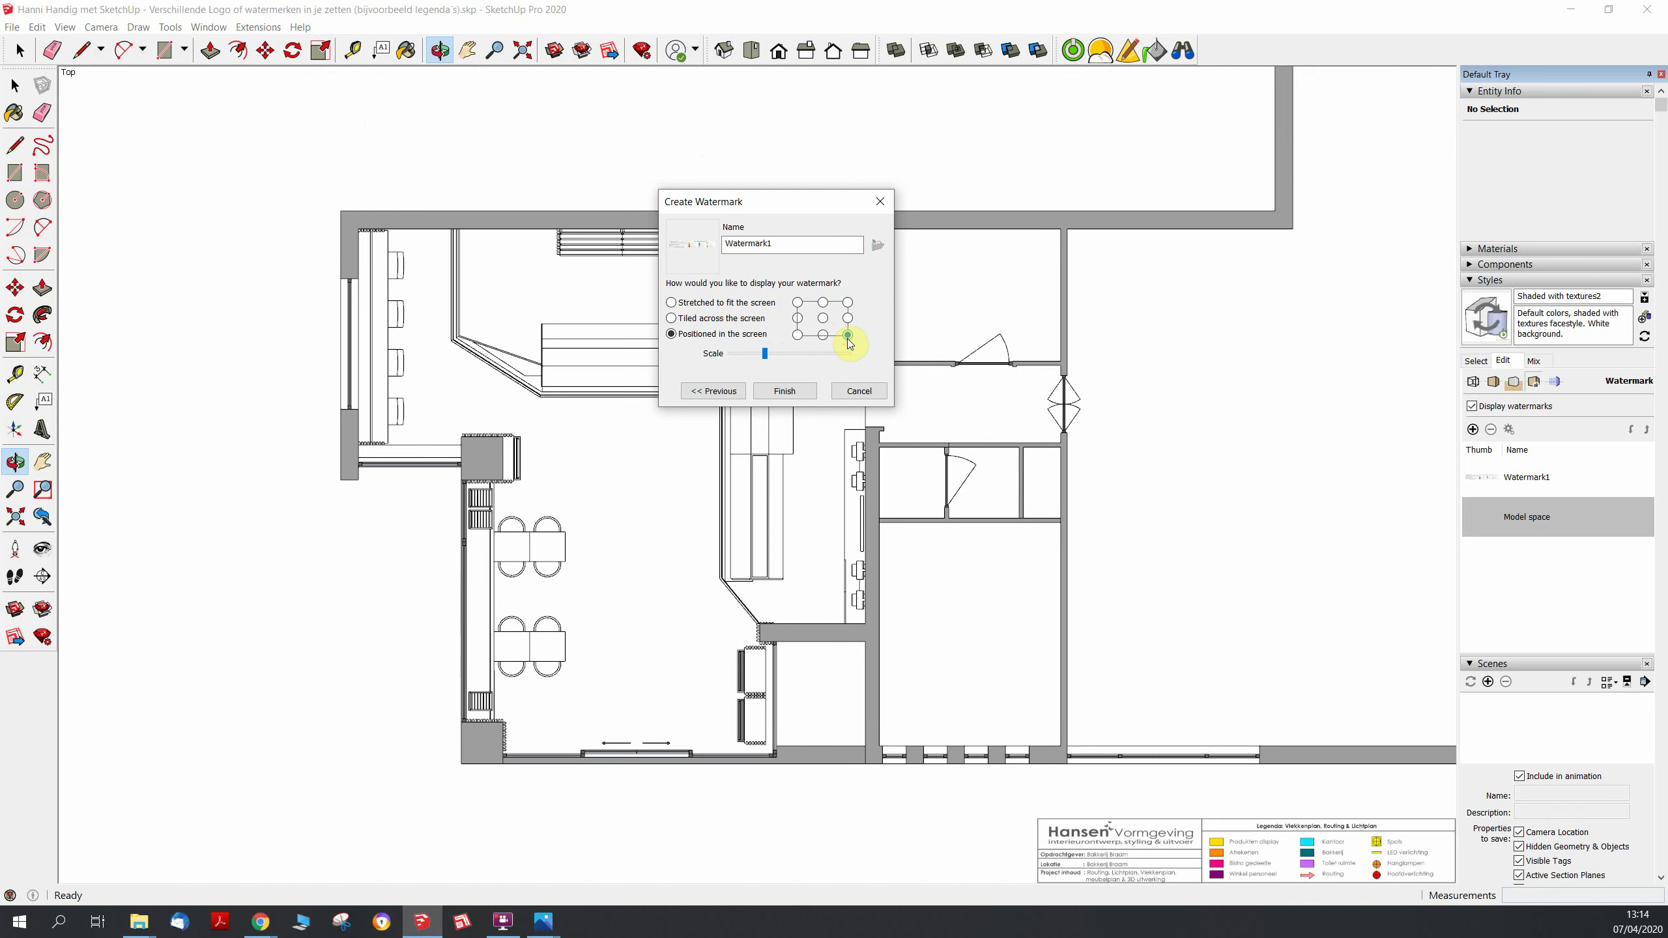
drag(765, 355, 777, 359)
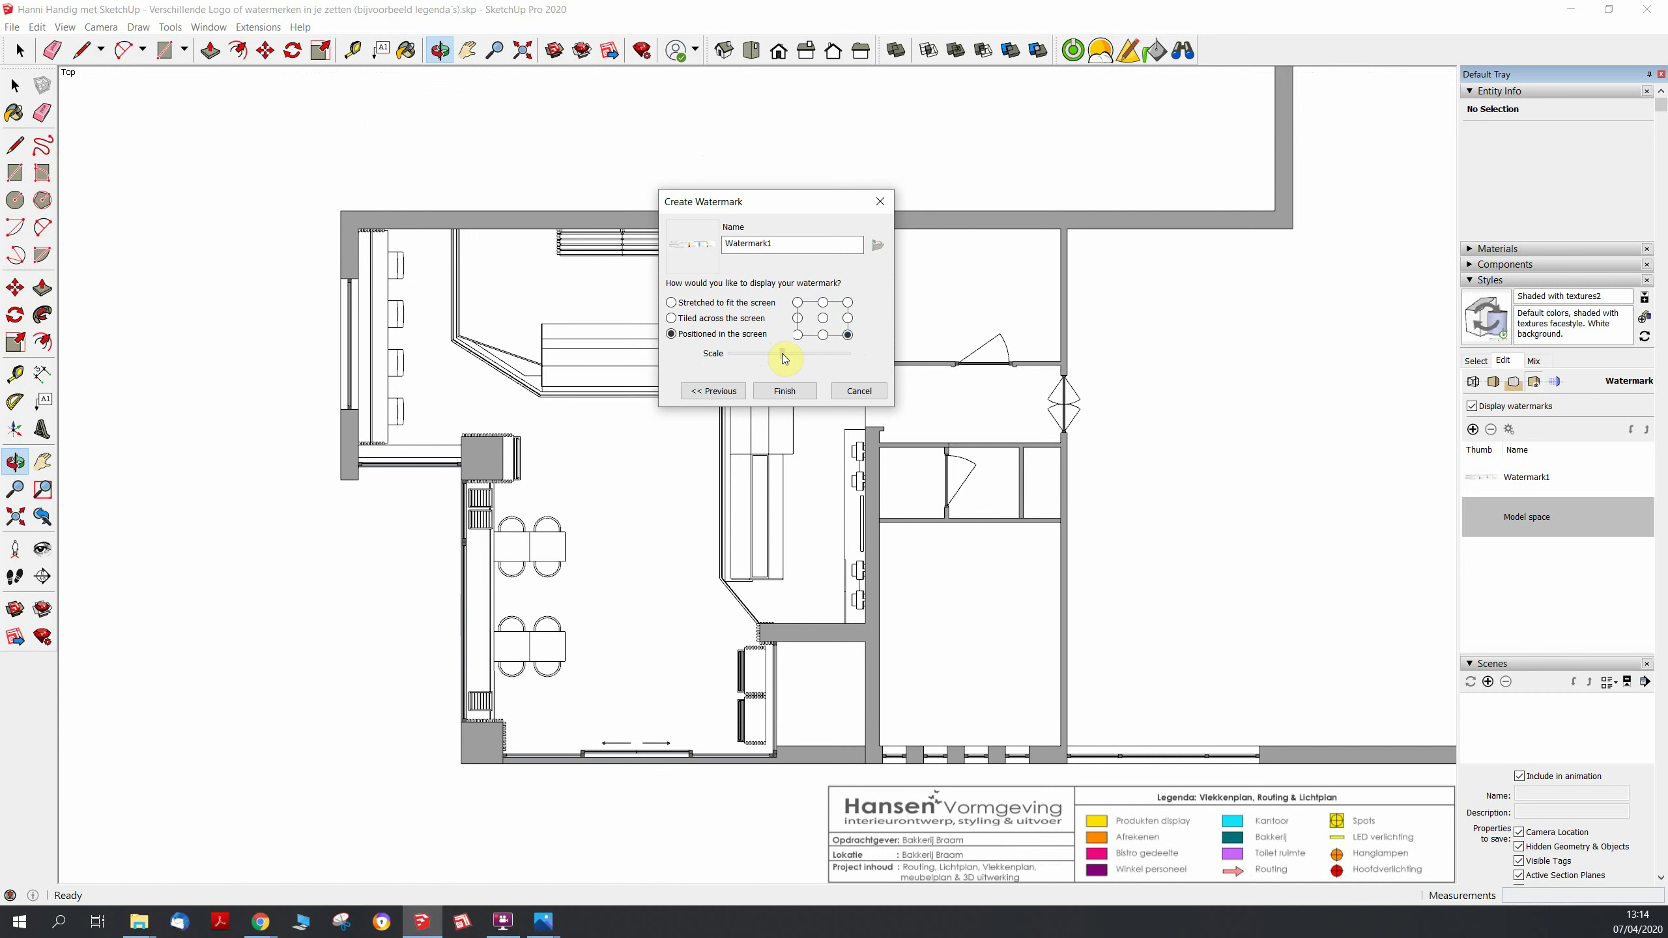
drag(782, 358, 782, 358)
click(782, 396)
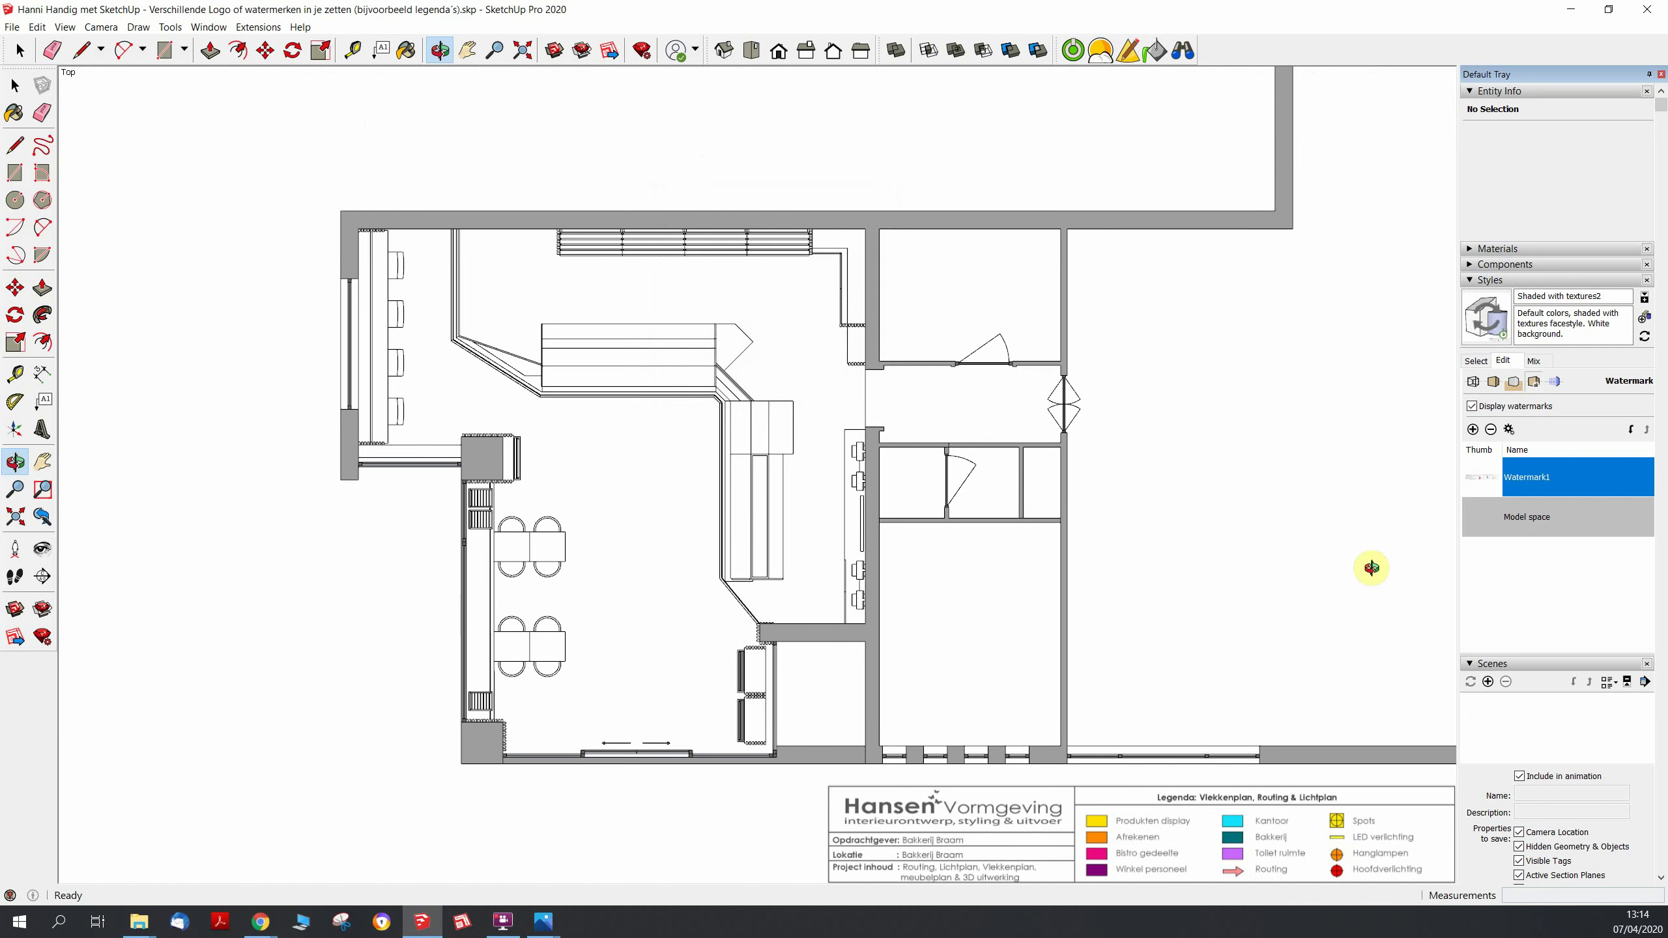
Add Scene 1 from the watermarked top view, saving style changes as a new style
scroll(1491, 634, down, 1)
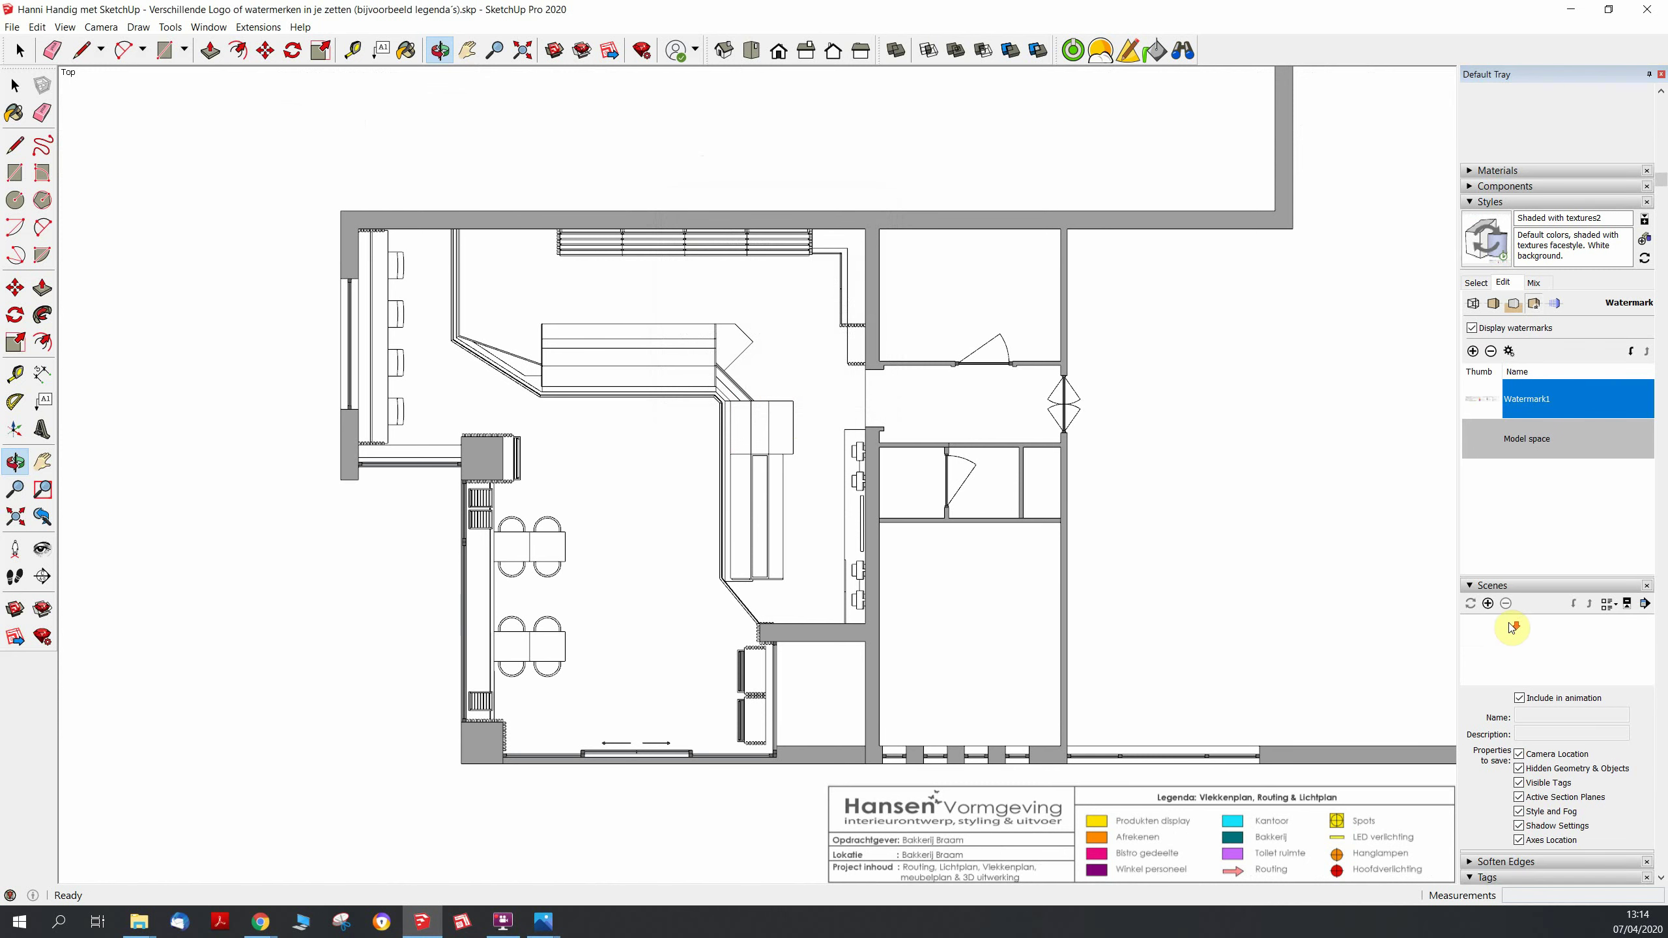
scroll(1504, 637, down, 3)
scroll(1509, 644, down, 2)
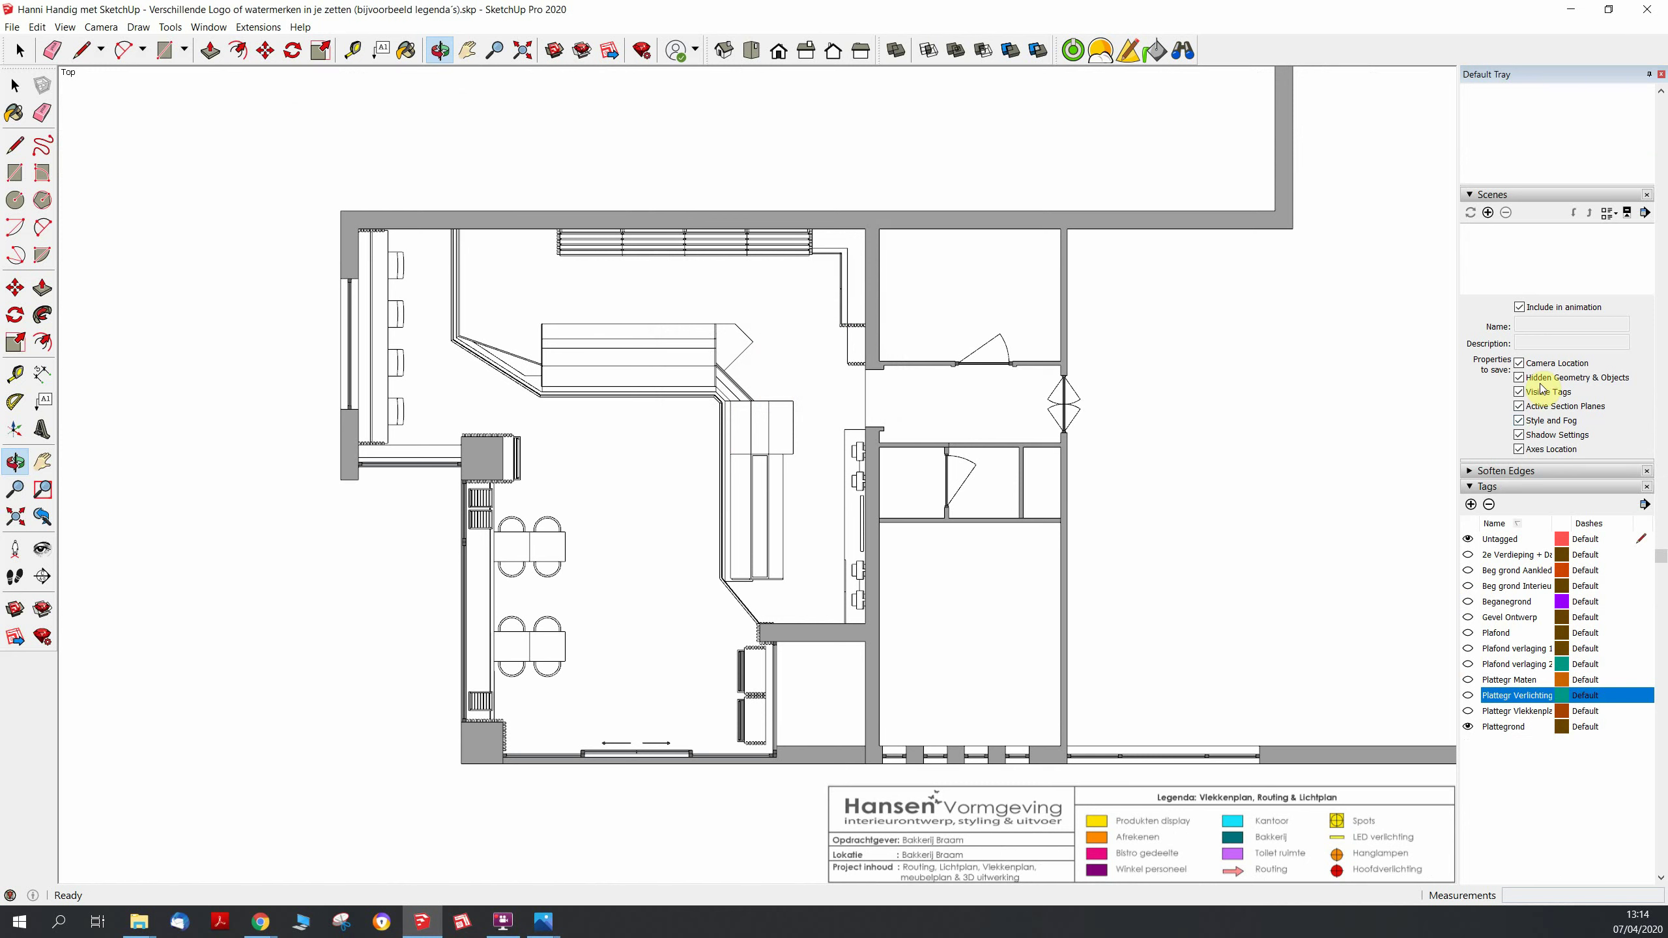
click(1489, 213)
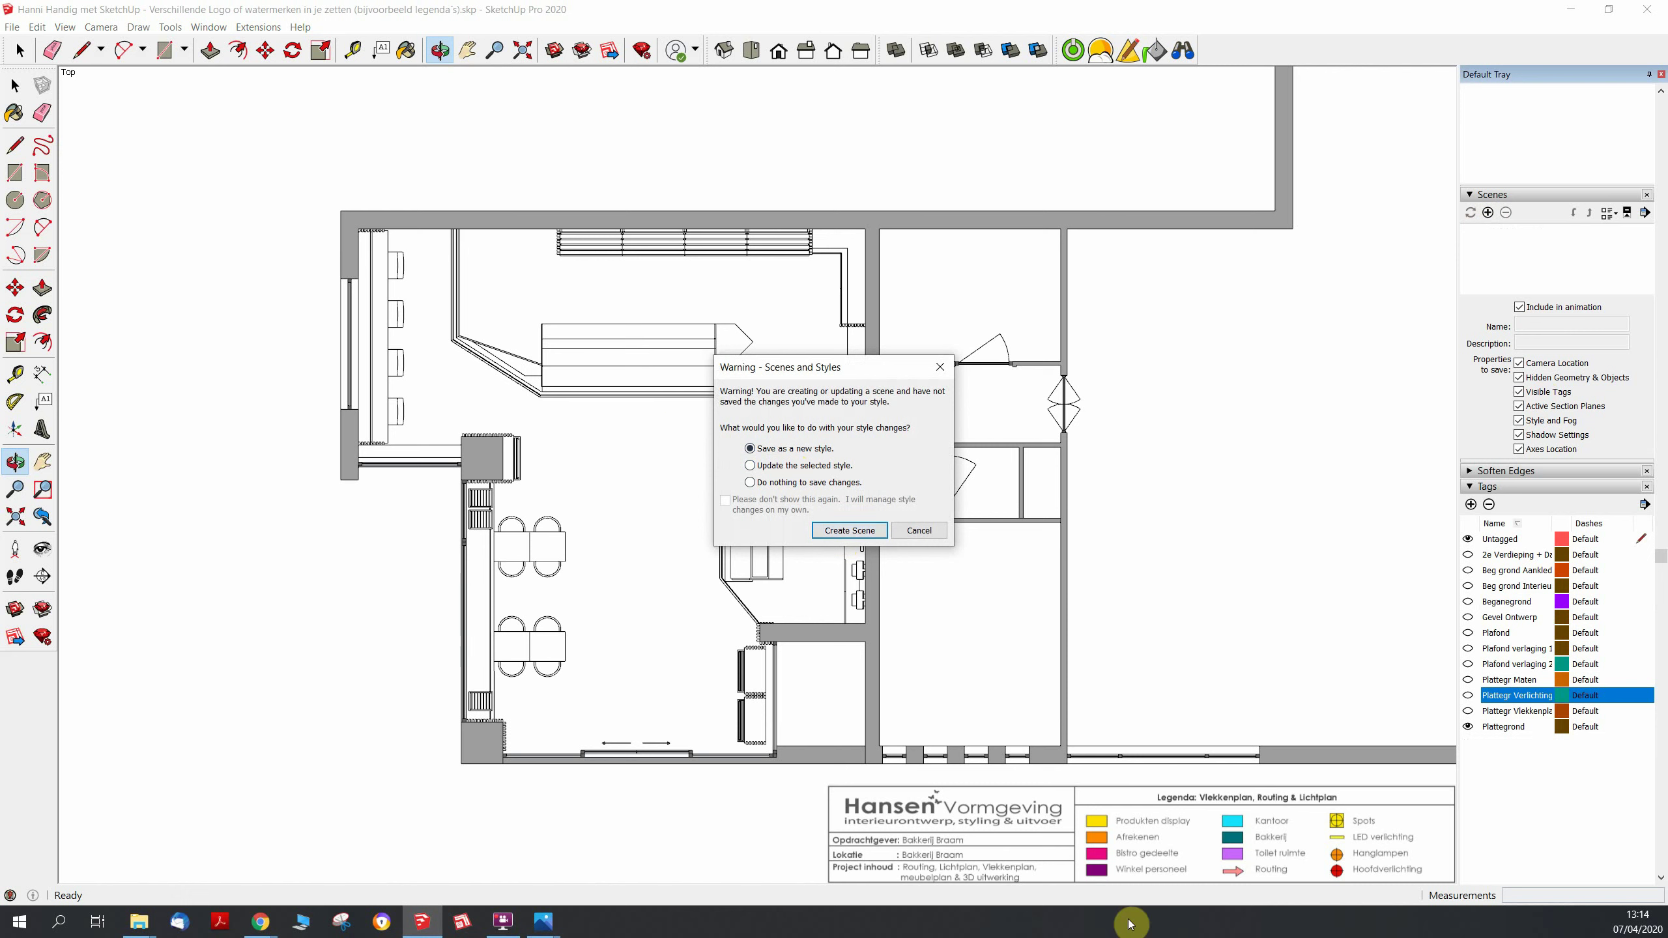
click(842, 537)
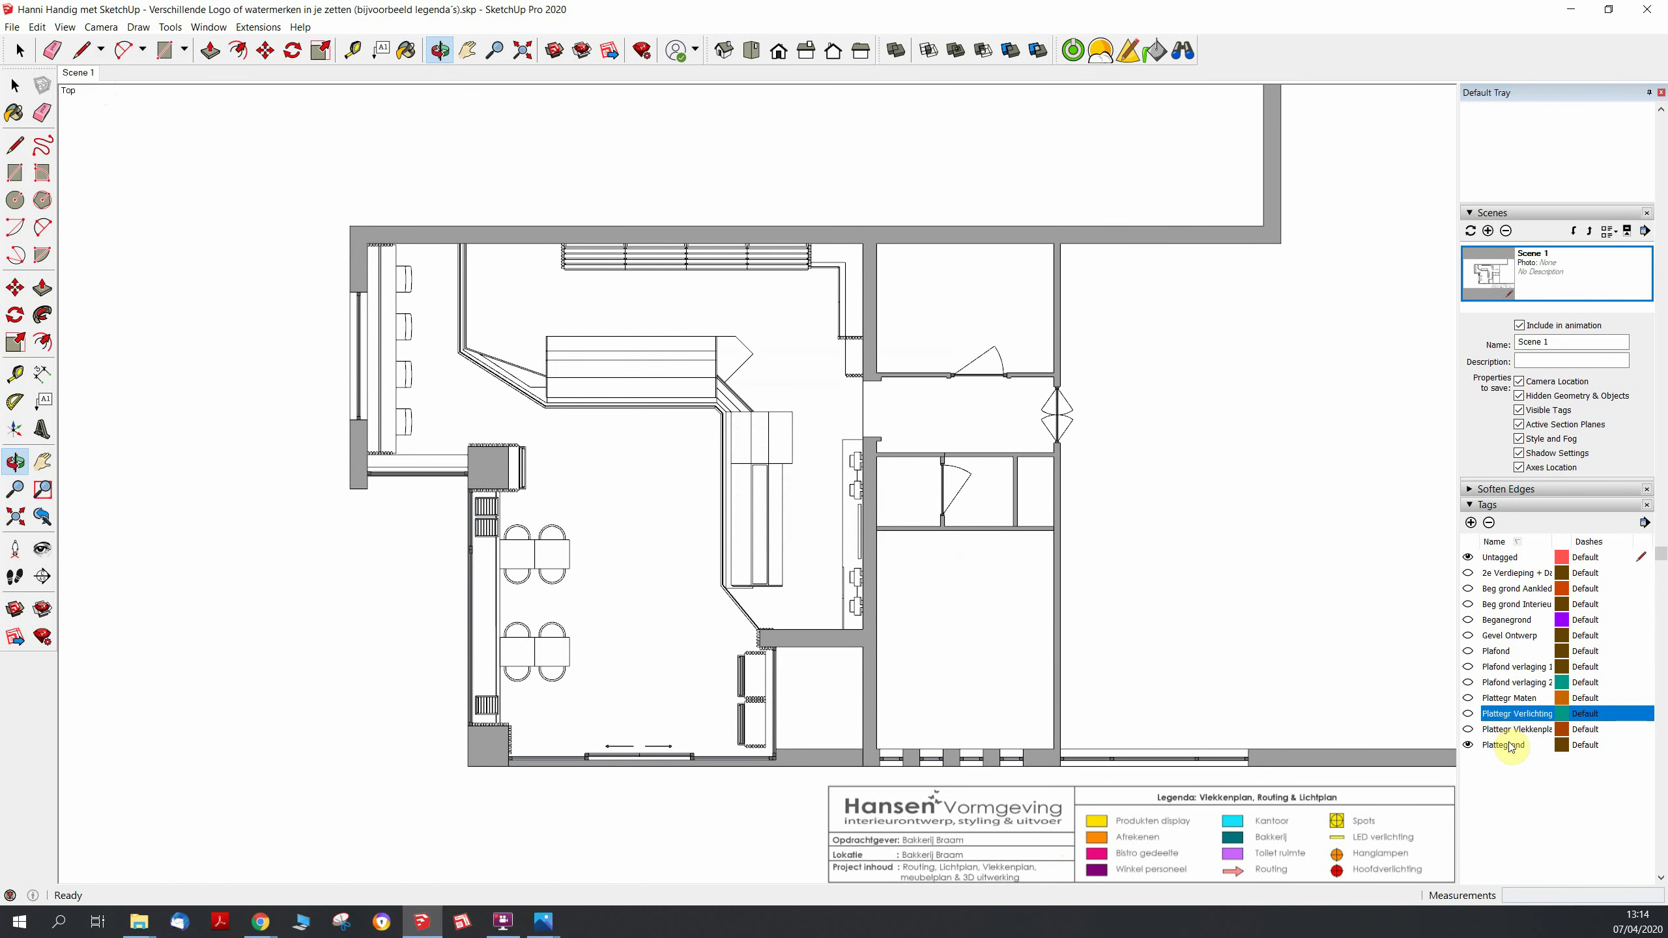
Show Plattegr Verlichting and add Scene 2 with the lighting layout
click(1468, 714)
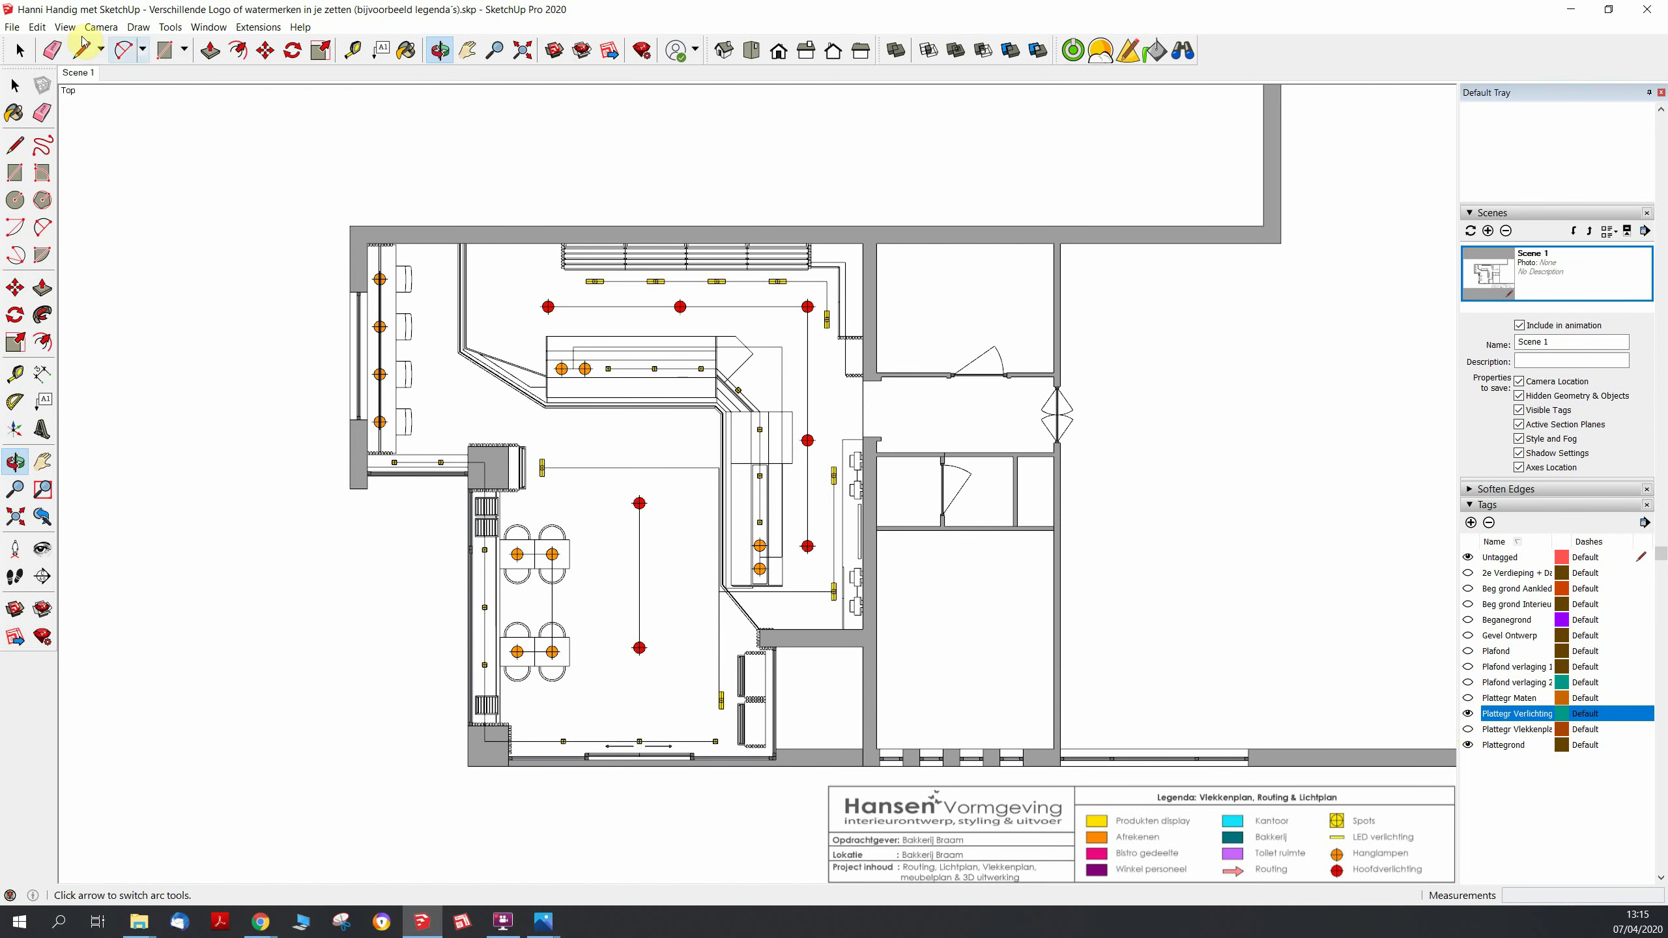
click(64, 27)
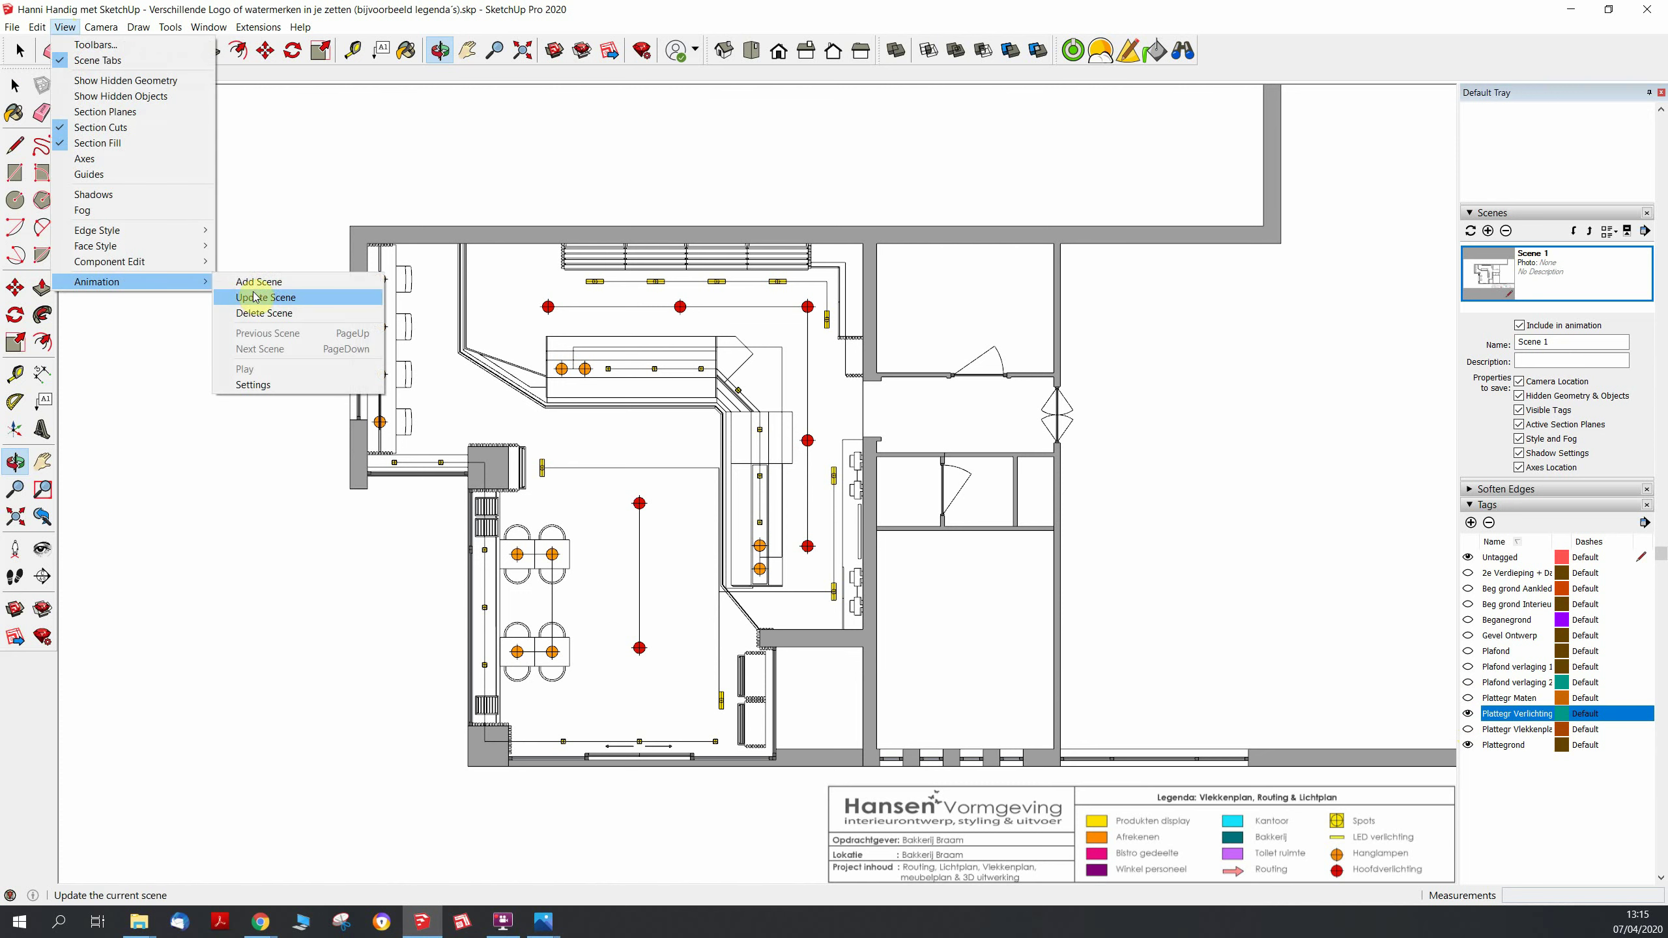
click(248, 285)
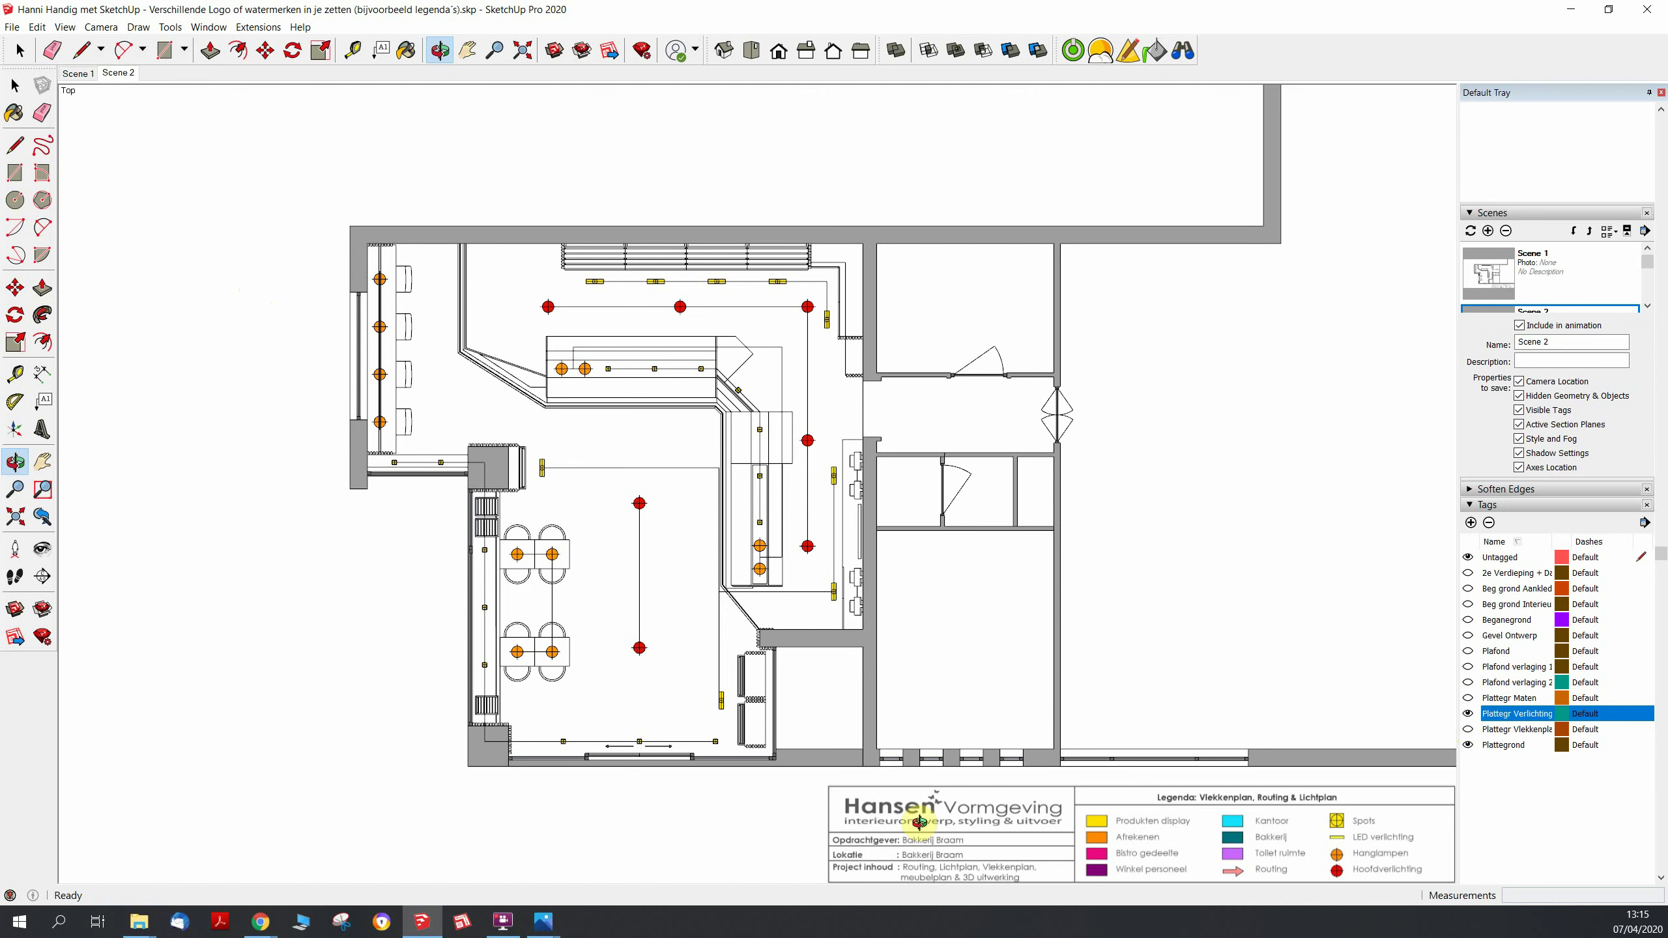
Swap to Plattegr Vlekkenplan, add Scene 3 with the zone plan, then hide the zones
click(1468, 714)
click(1469, 729)
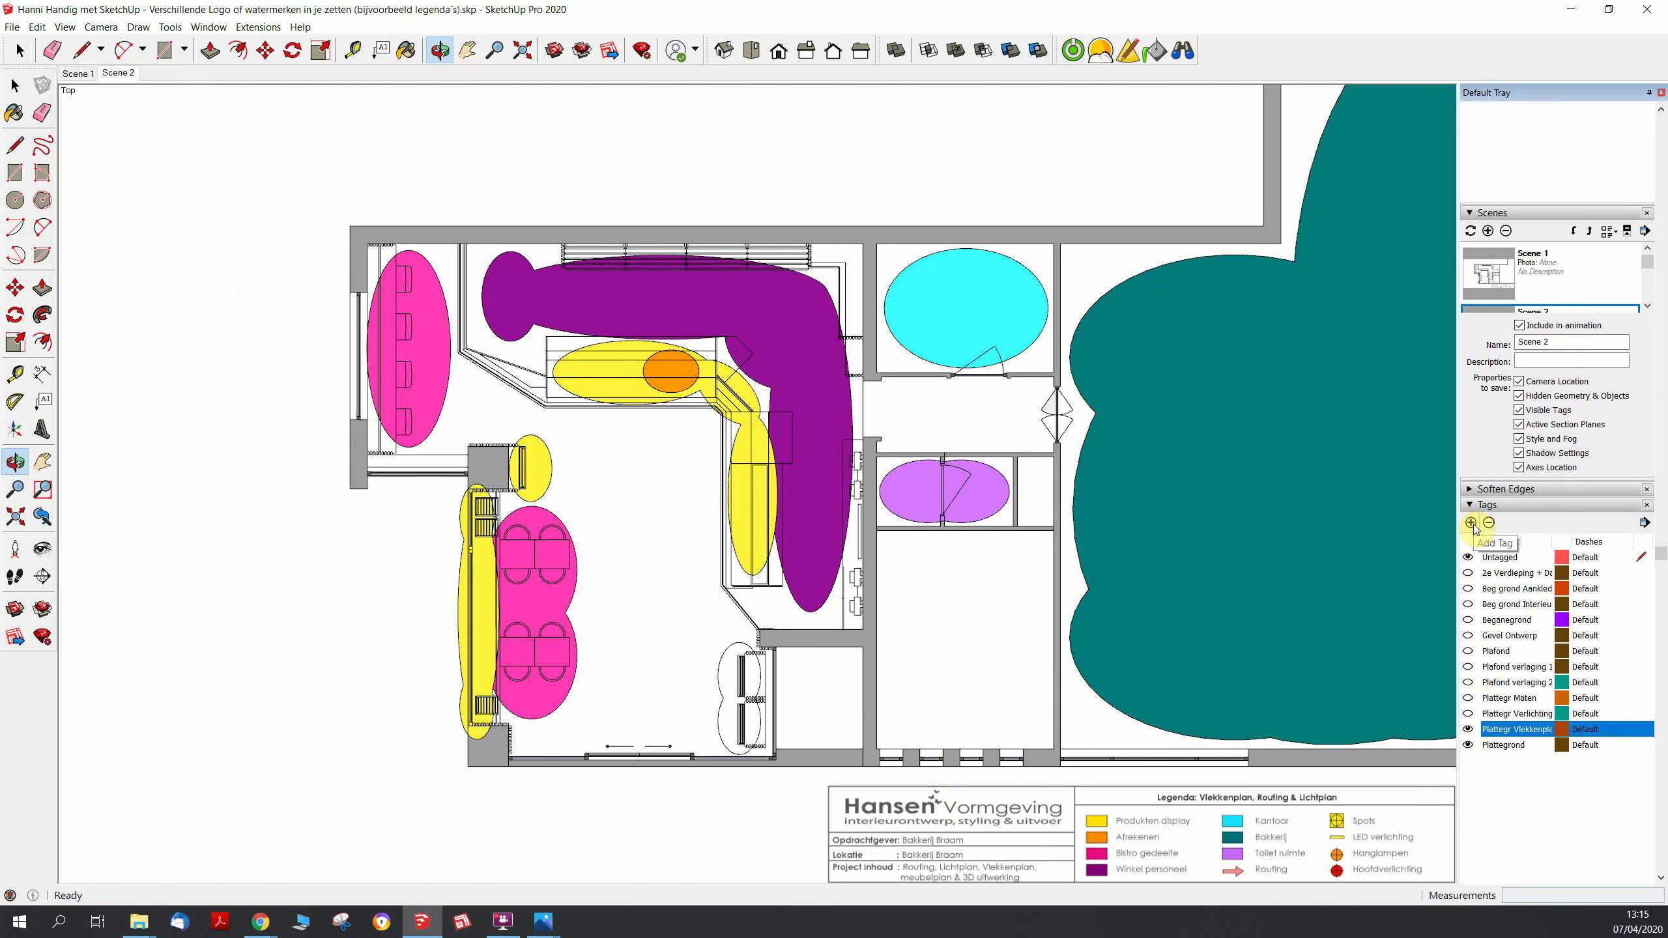
click(1489, 233)
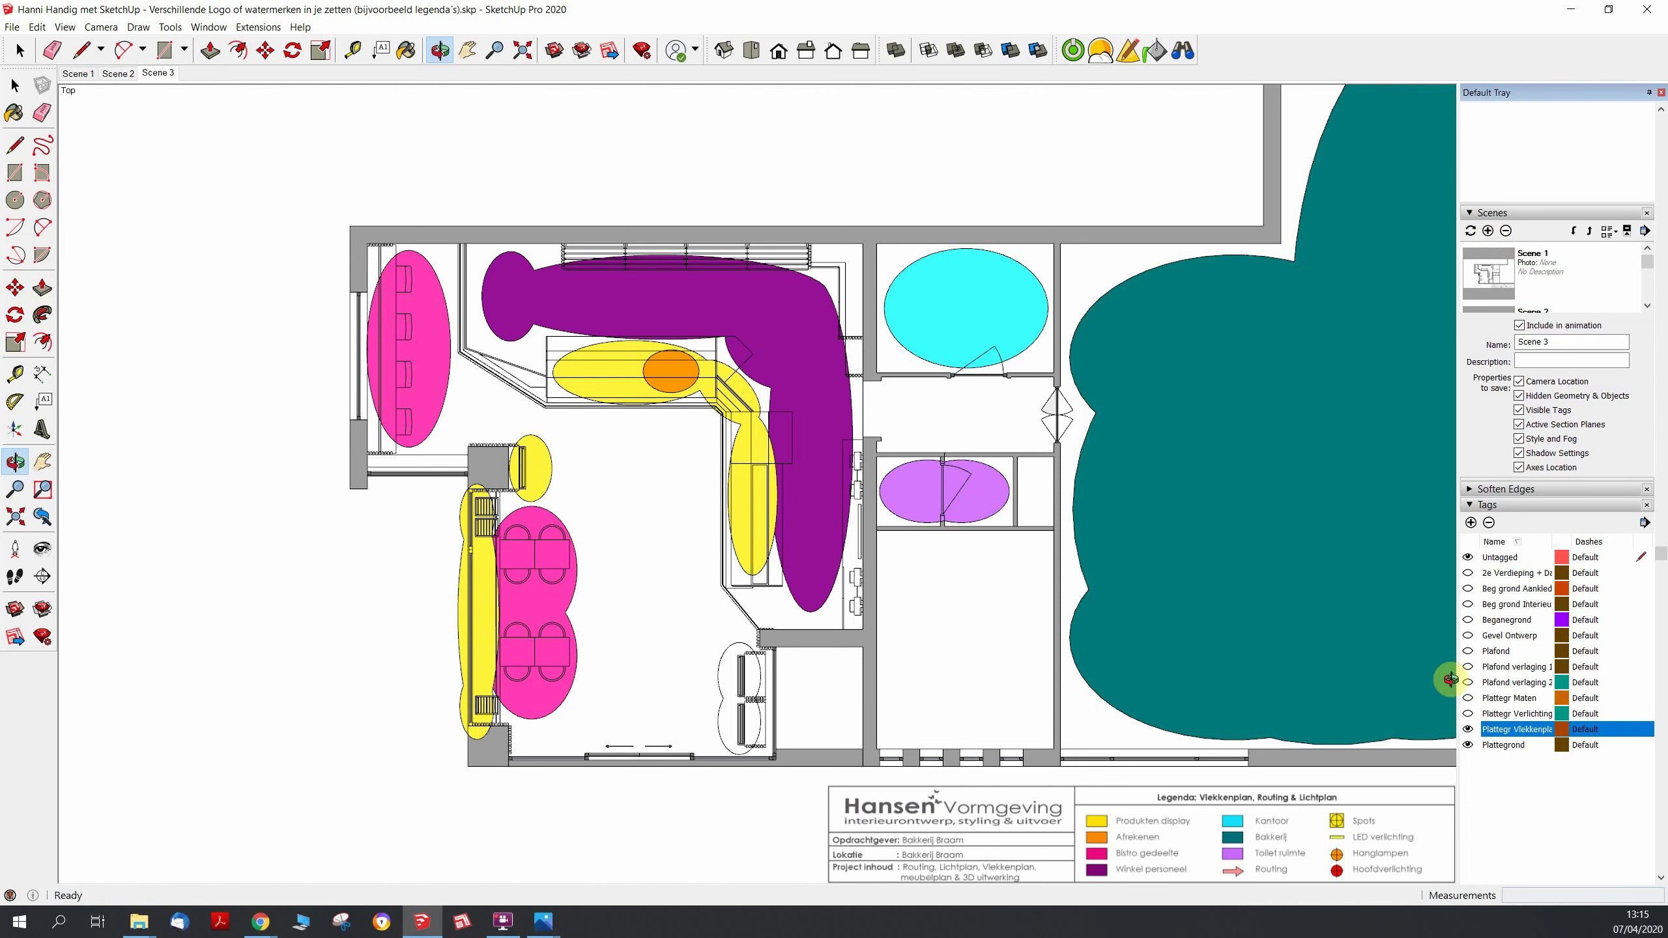
click(1469, 730)
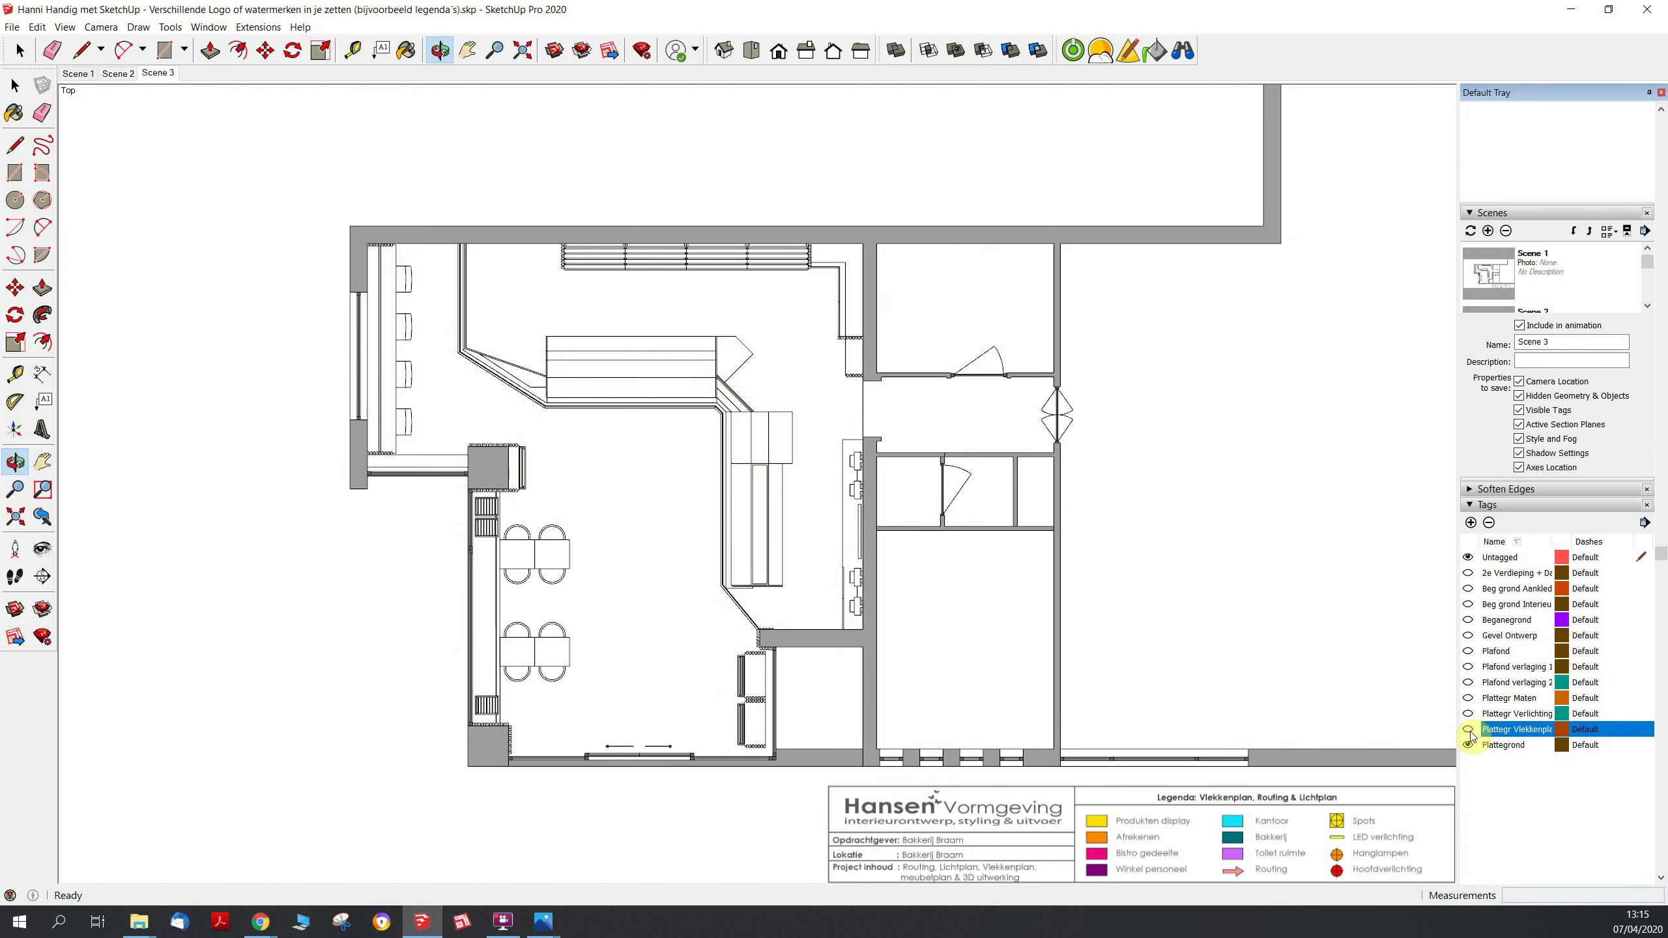
Turn on the Plattegr Maten dimension lines and pan the floor plan upward
click(1468, 698)
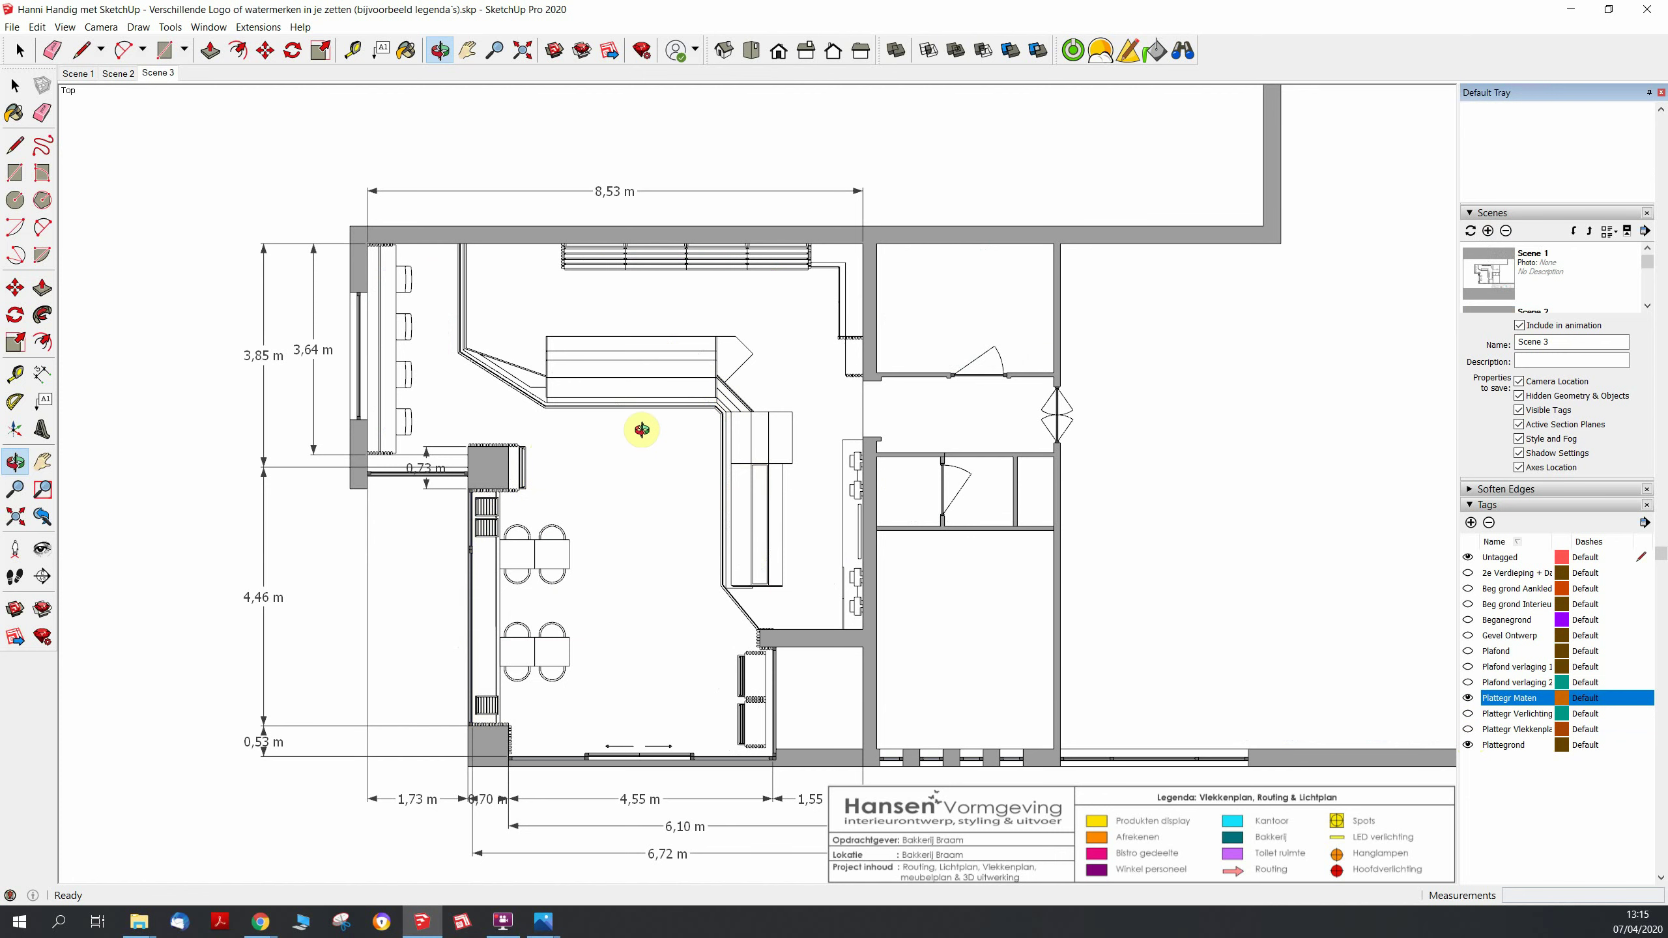
scroll(709, 424, down, 1)
scroll(709, 423, down, 1)
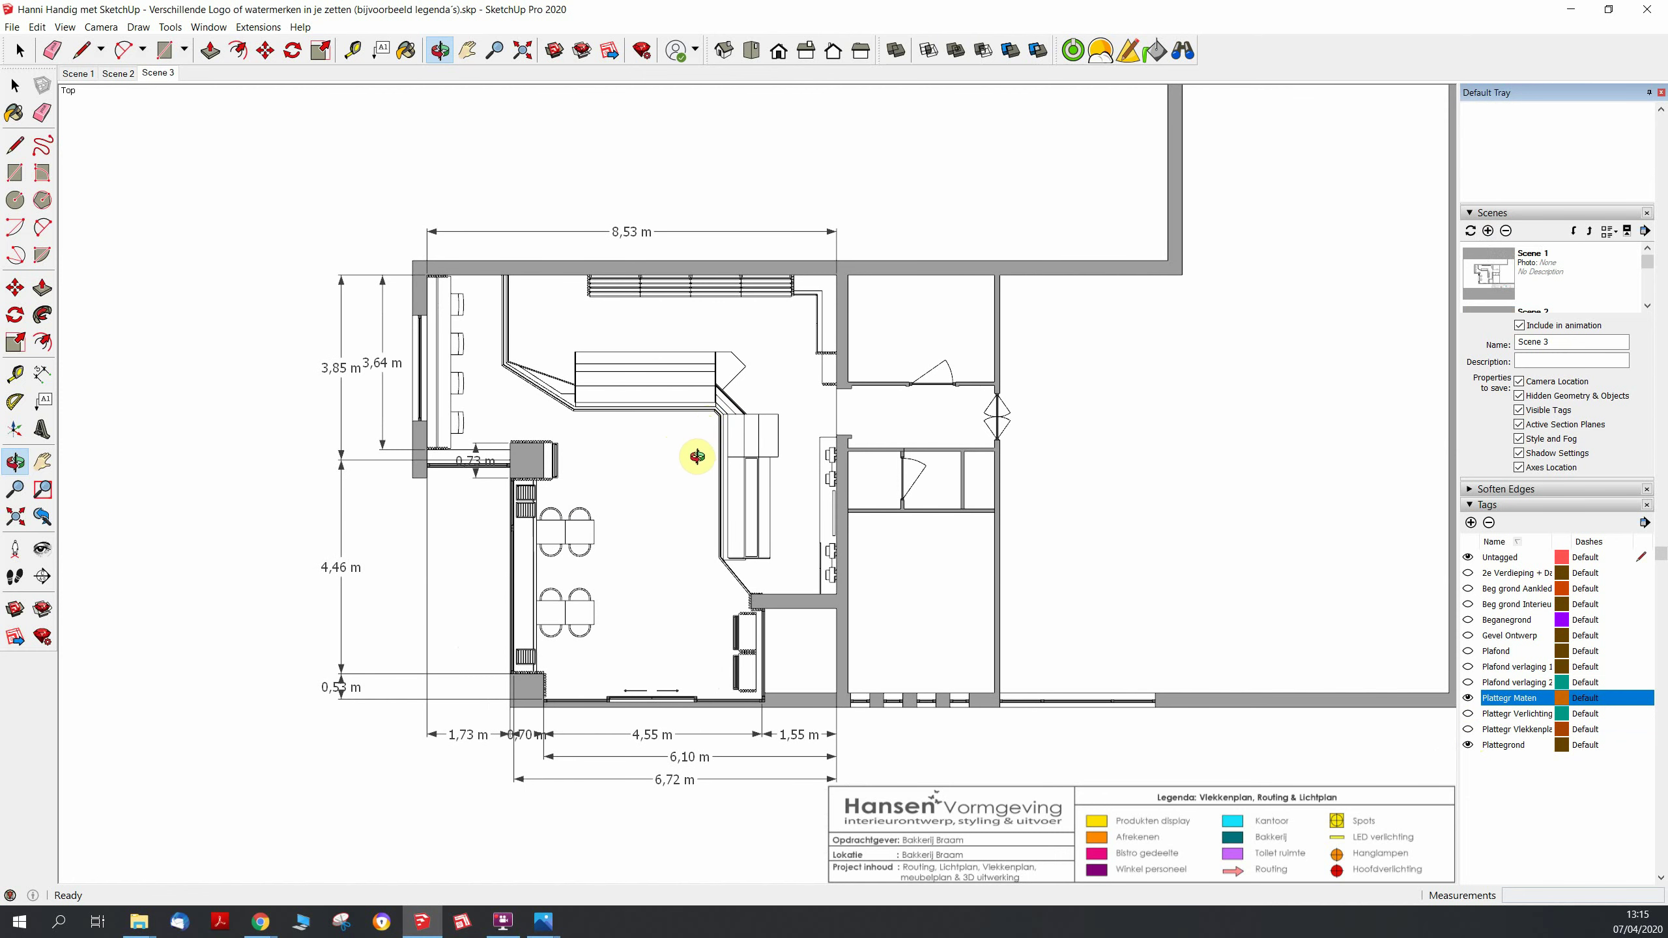
scroll(696, 457, up, 1)
key(h)
mouse_move(692, 455)
mouse_down()
mouse_move(692, 412)
mouse_move(695, 445)
mouse_up()
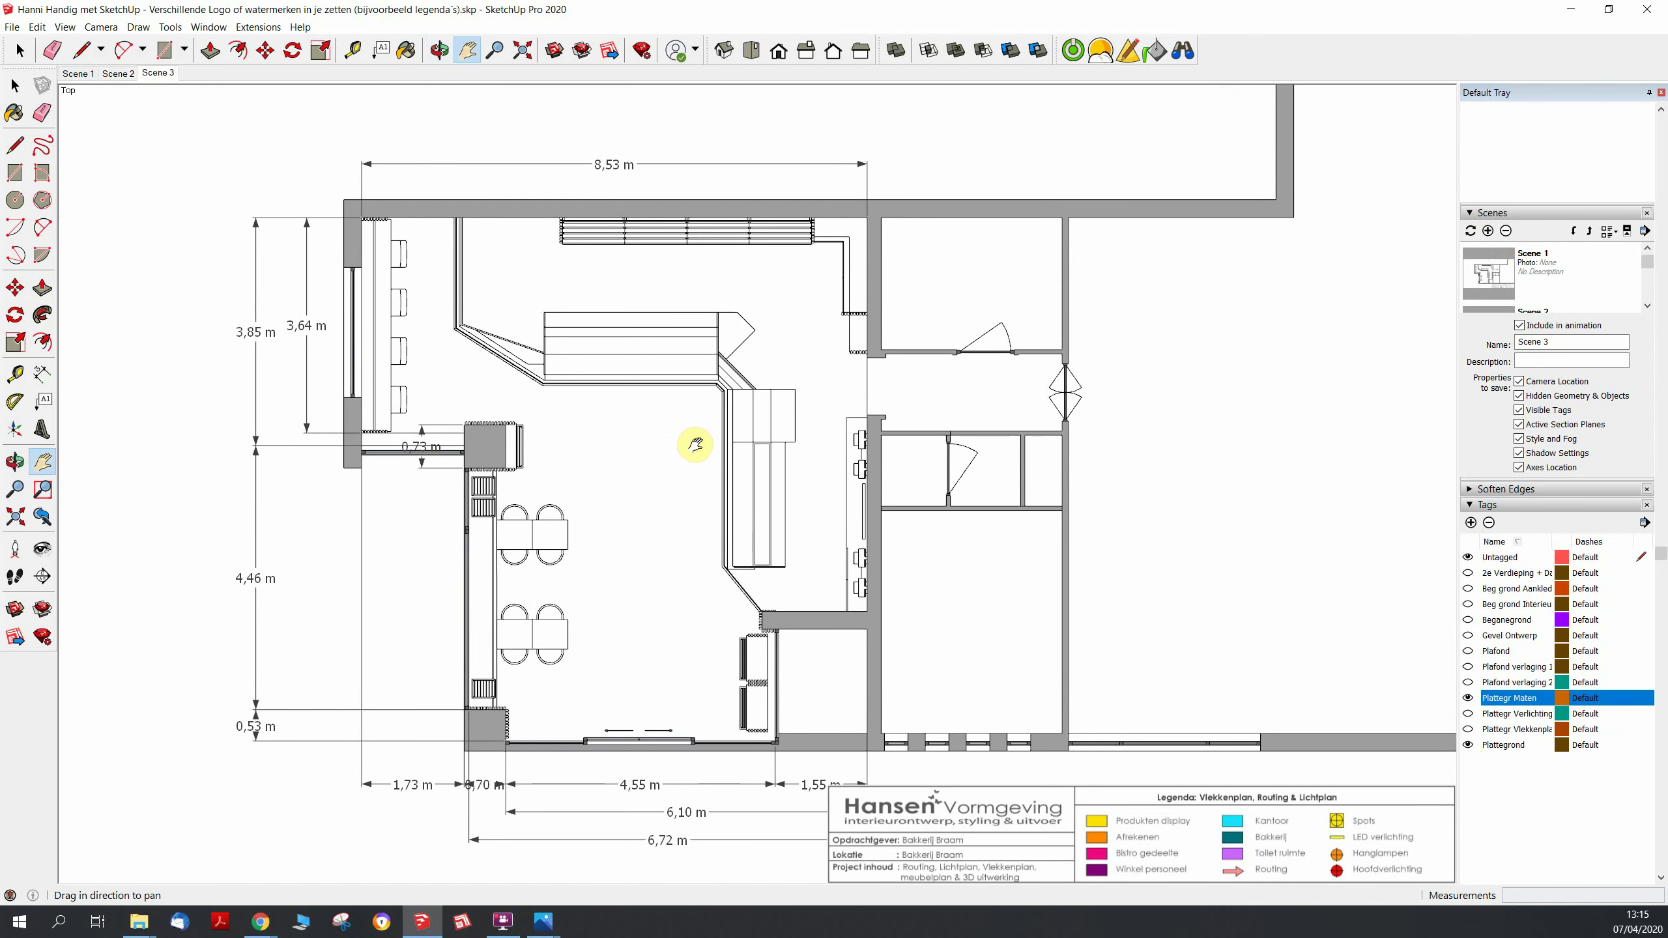
From Scene 3, save the plan with Plattegr Maten and without Vlekkenplan as Scene 4, then without Maten as Scene 5
click(159, 72)
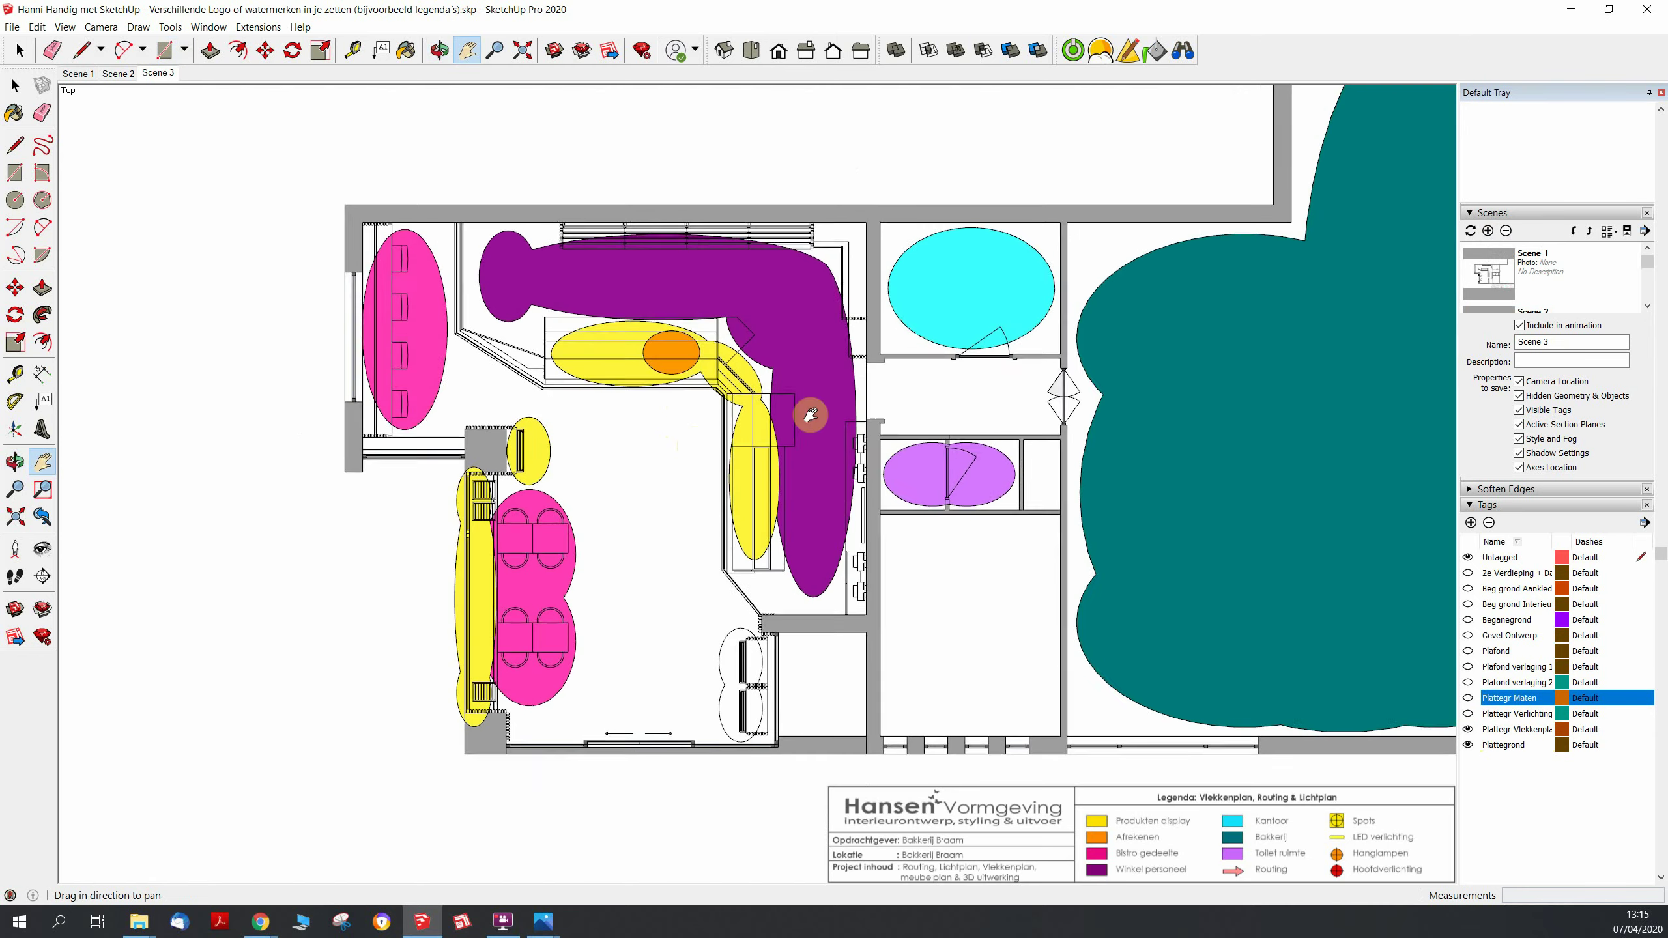
click(1470, 698)
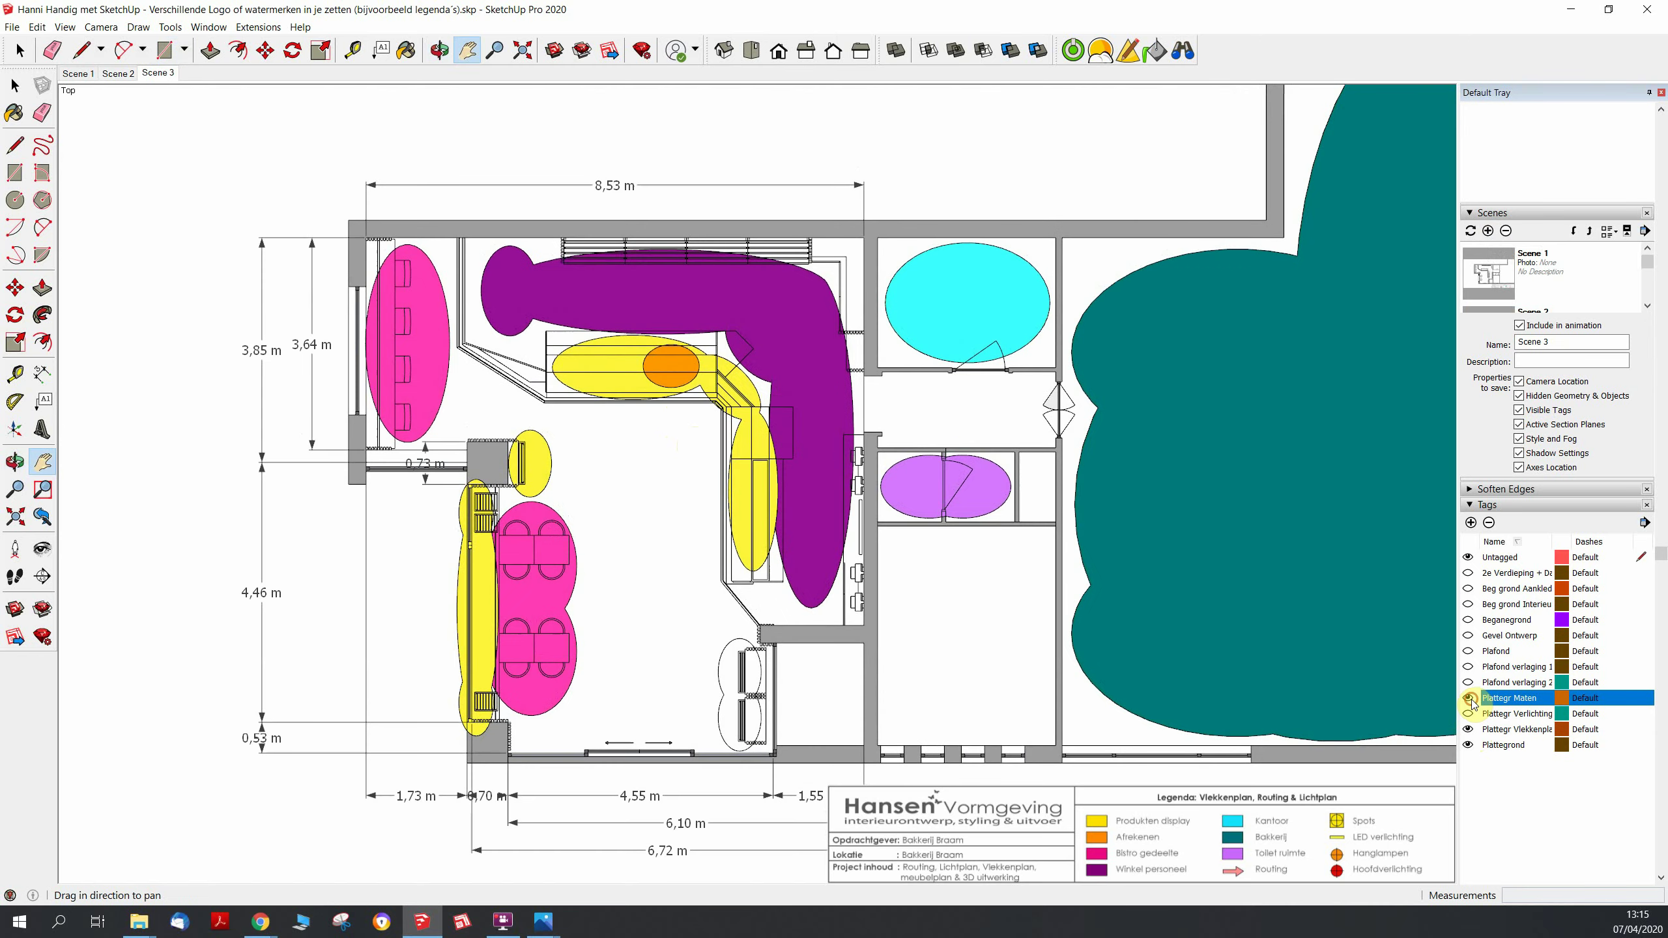
click(1469, 730)
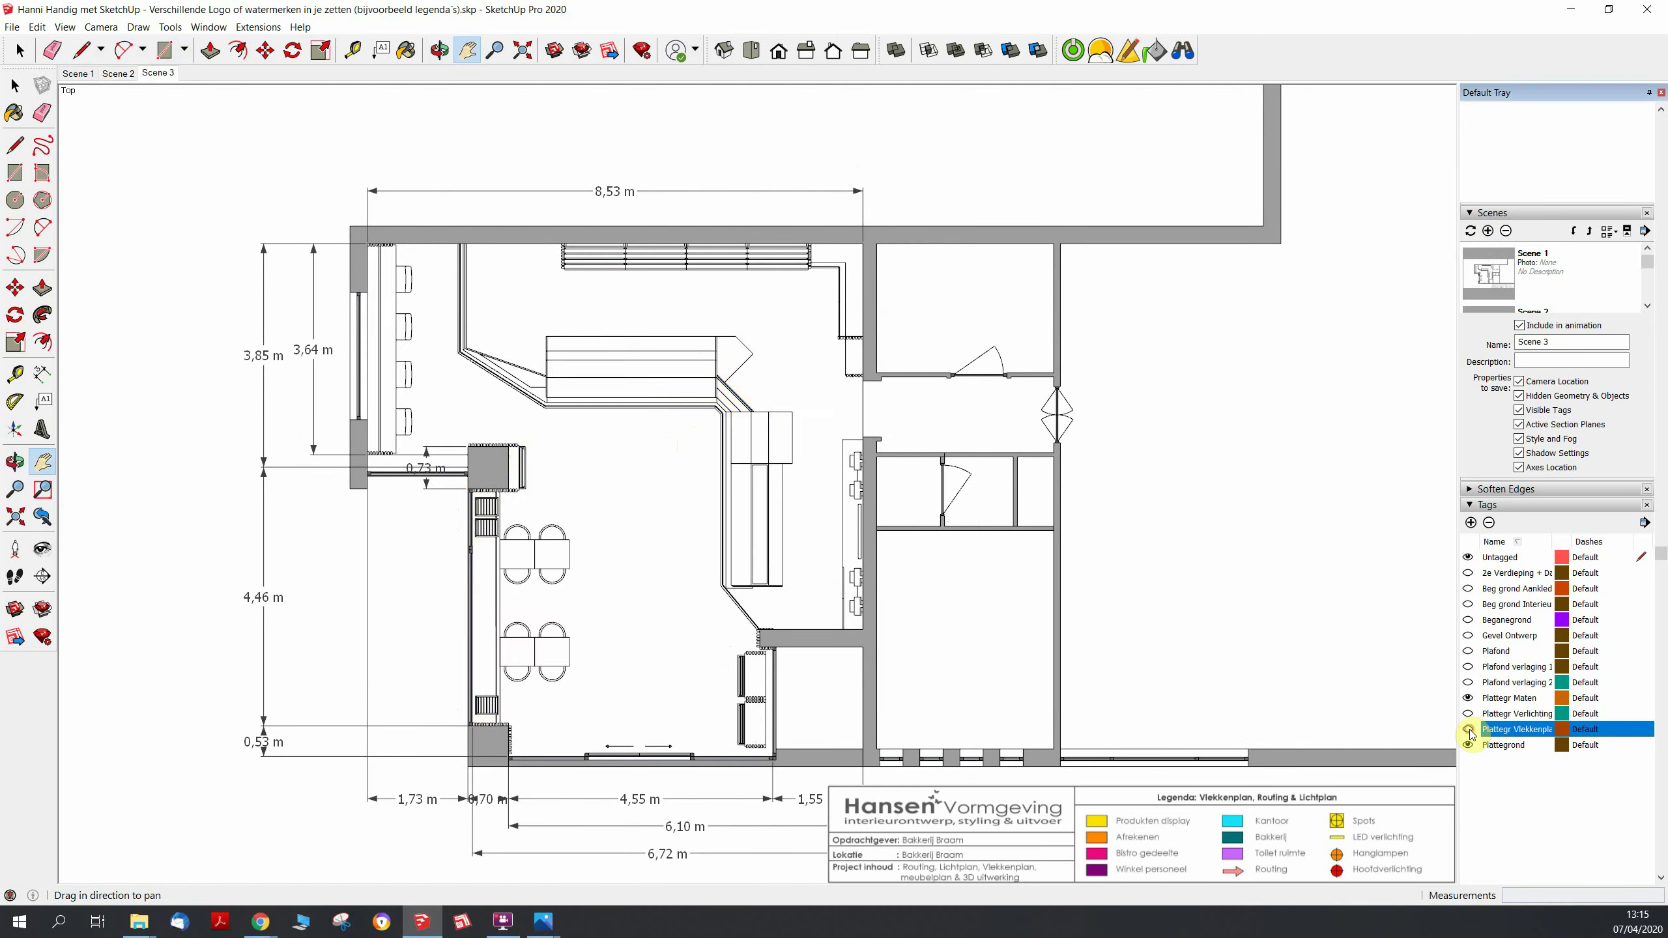
scroll(652, 590, down, 1)
scroll(653, 590, down, 1)
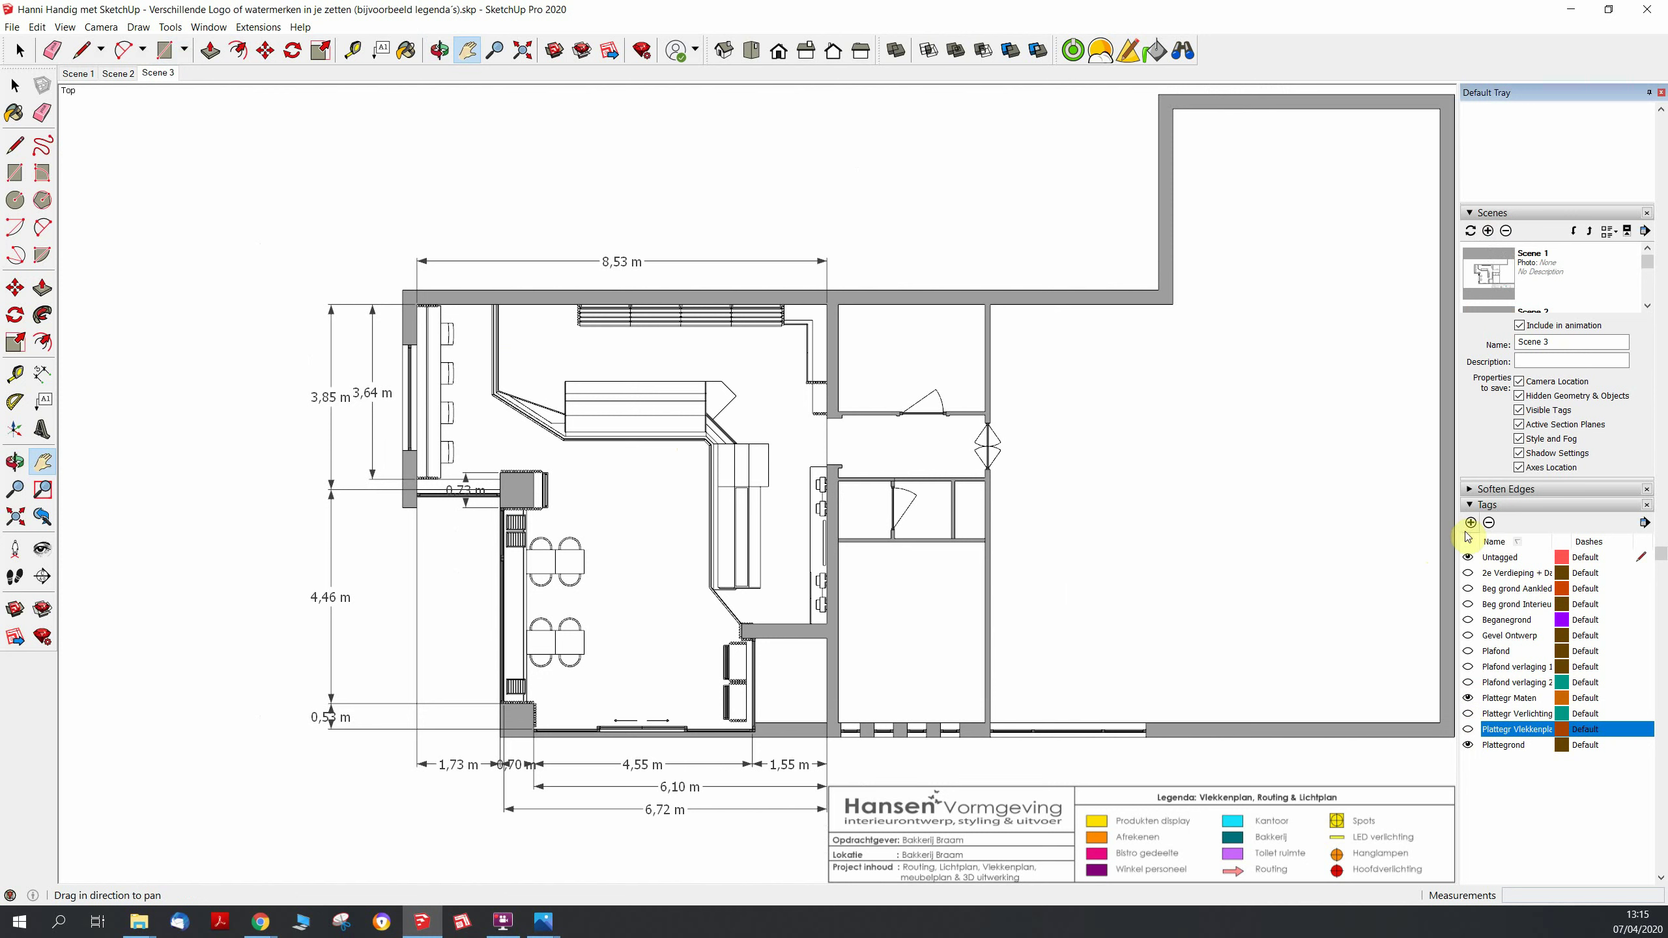
click(1488, 230)
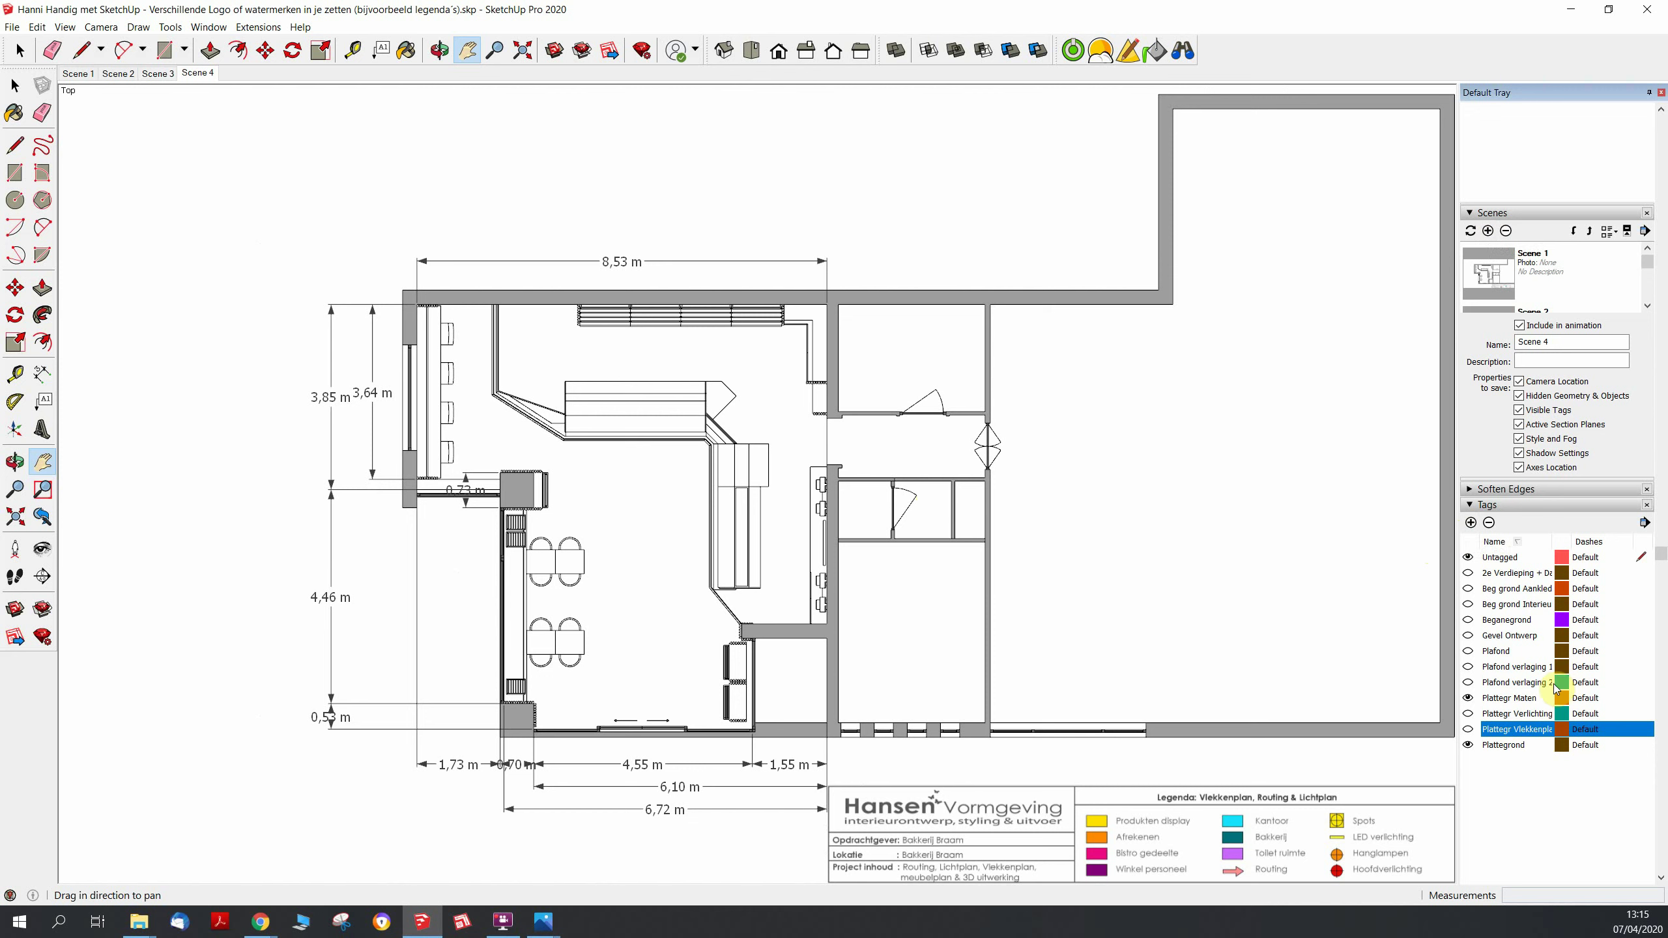
click(1468, 699)
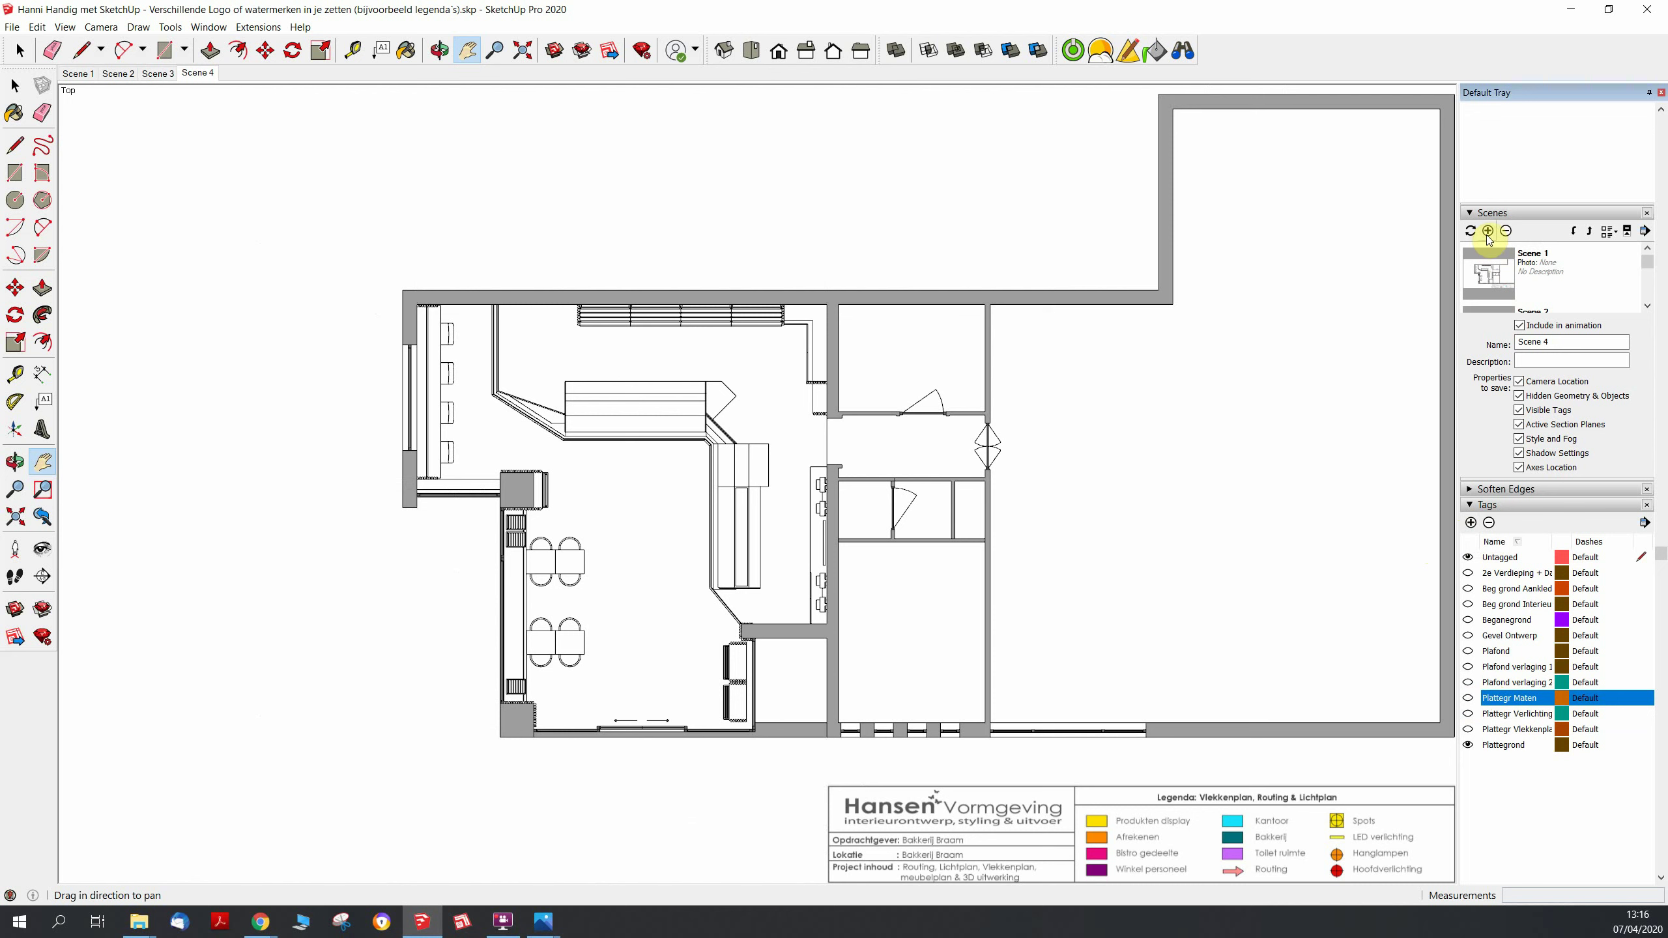
click(1488, 231)
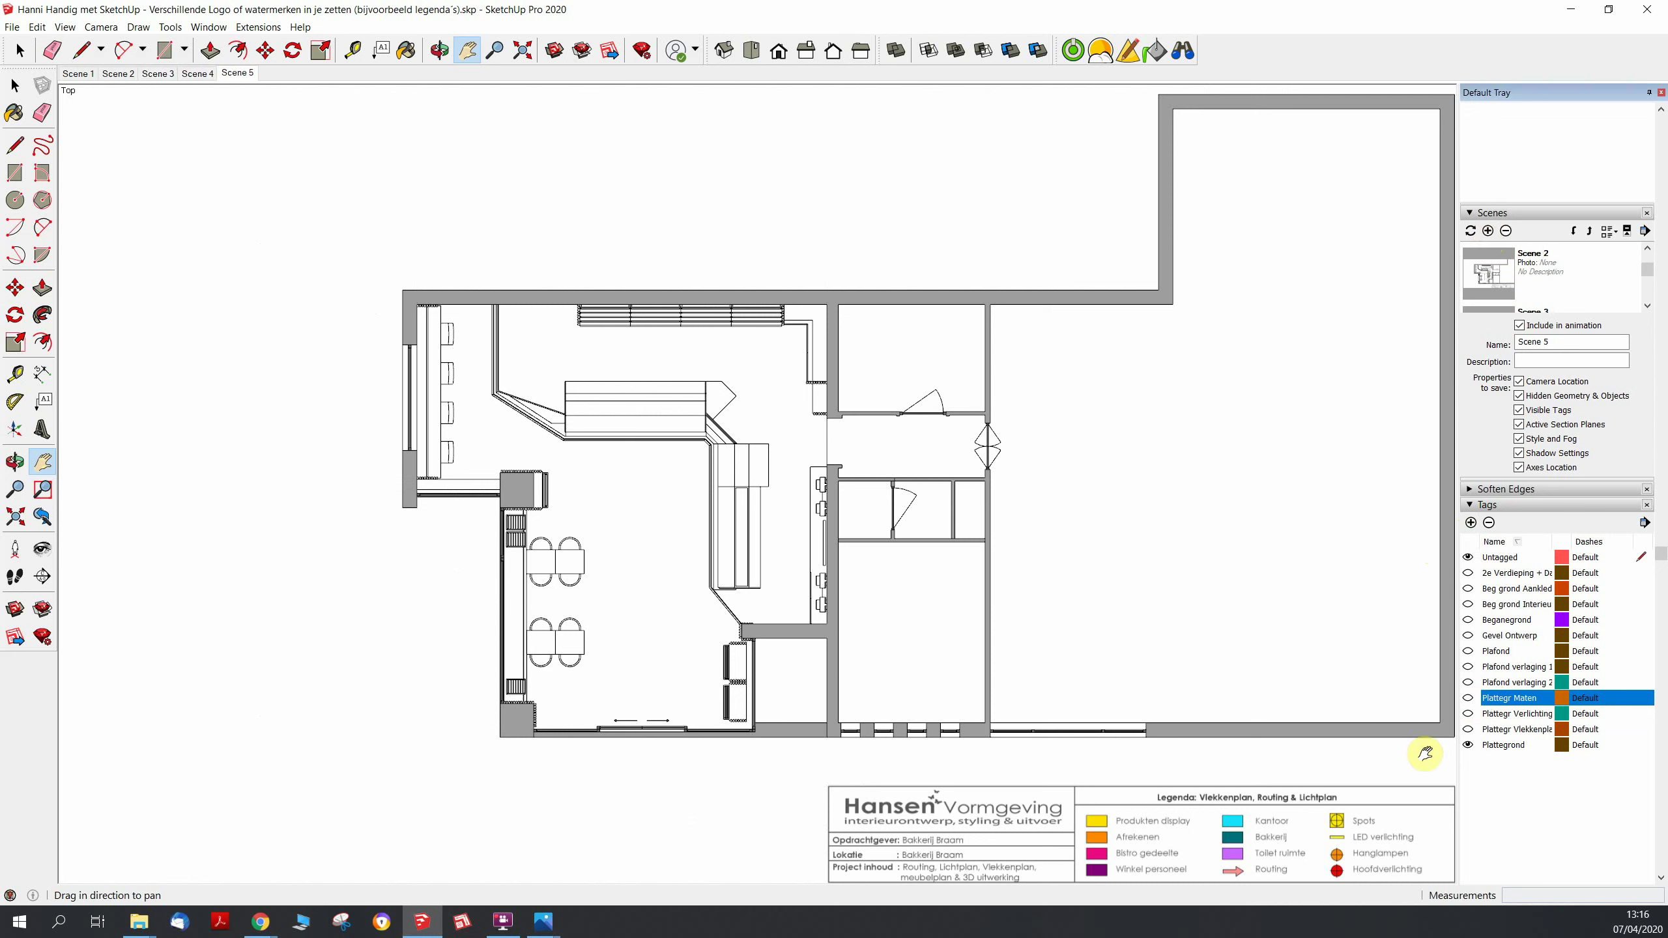
Hide Plattegrond, upper storey and Plafond; show Gevel Ontwerp and the Beganegrond interior tags
click(1468, 746)
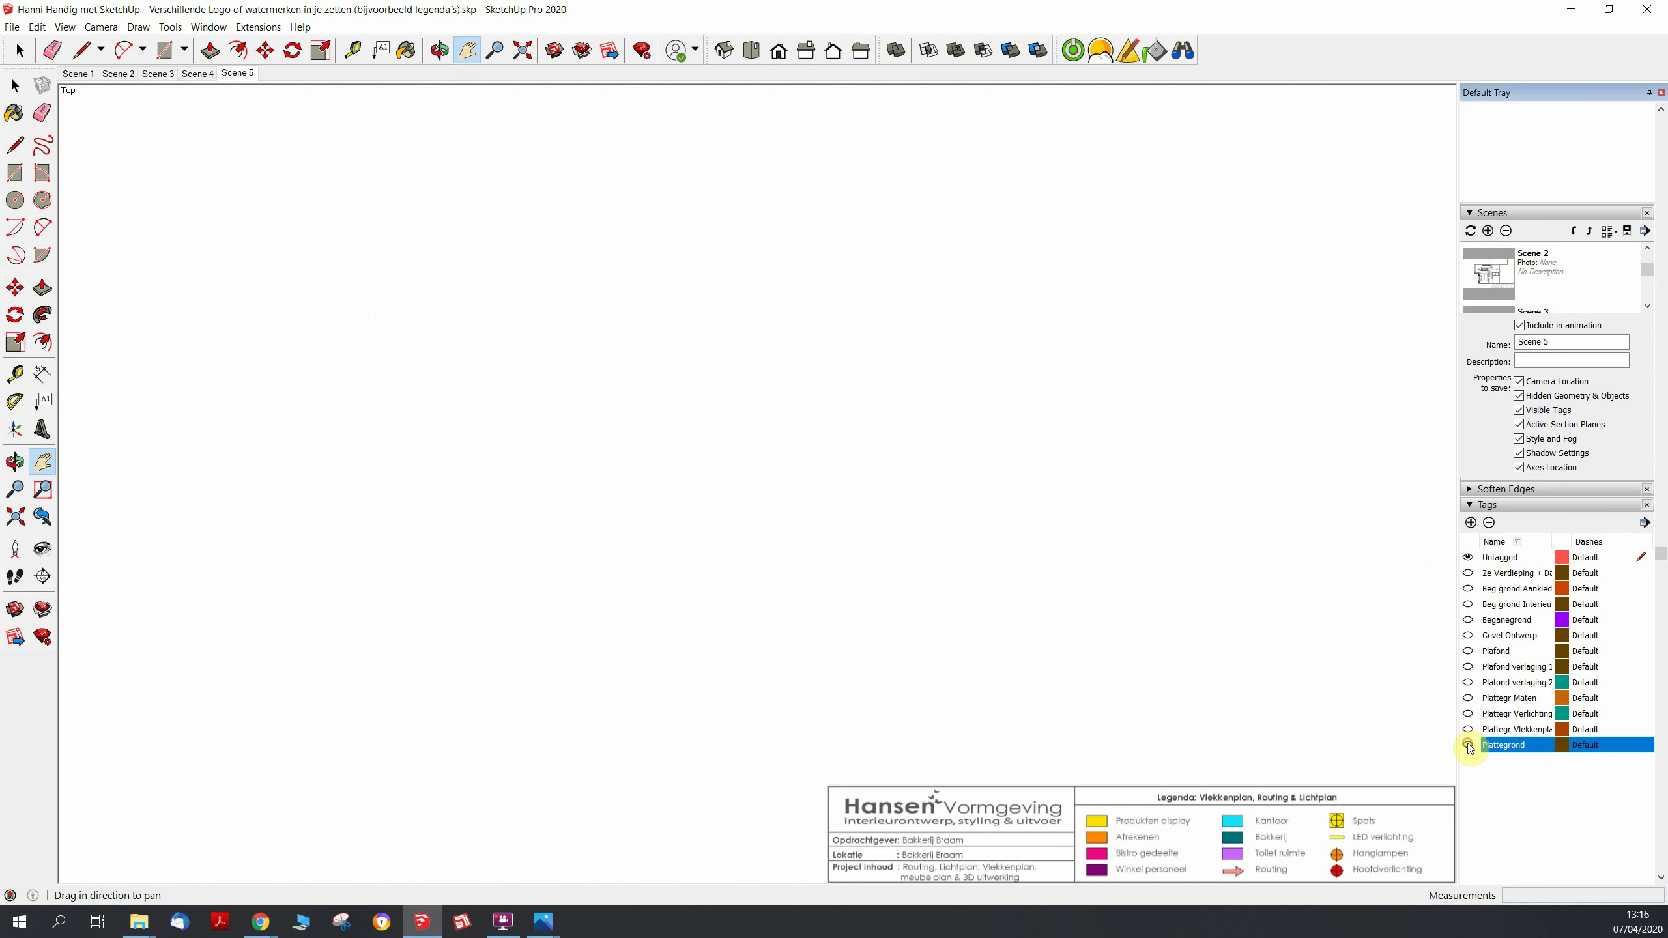
click(1468, 651)
click(1468, 620)
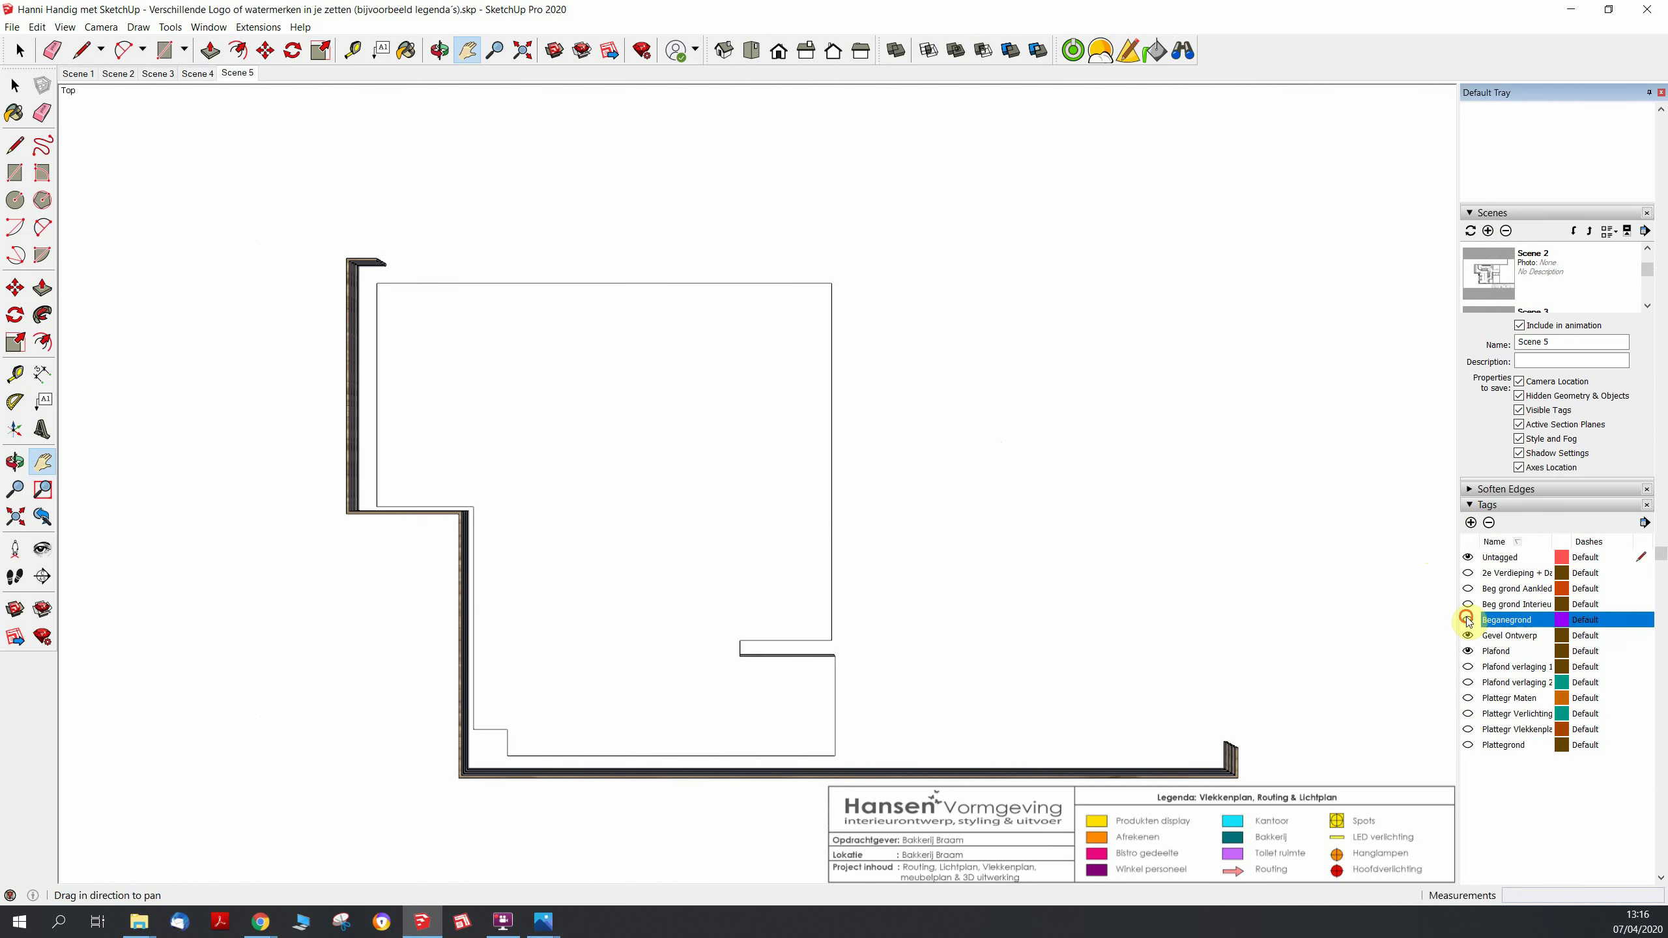
click(1468, 589)
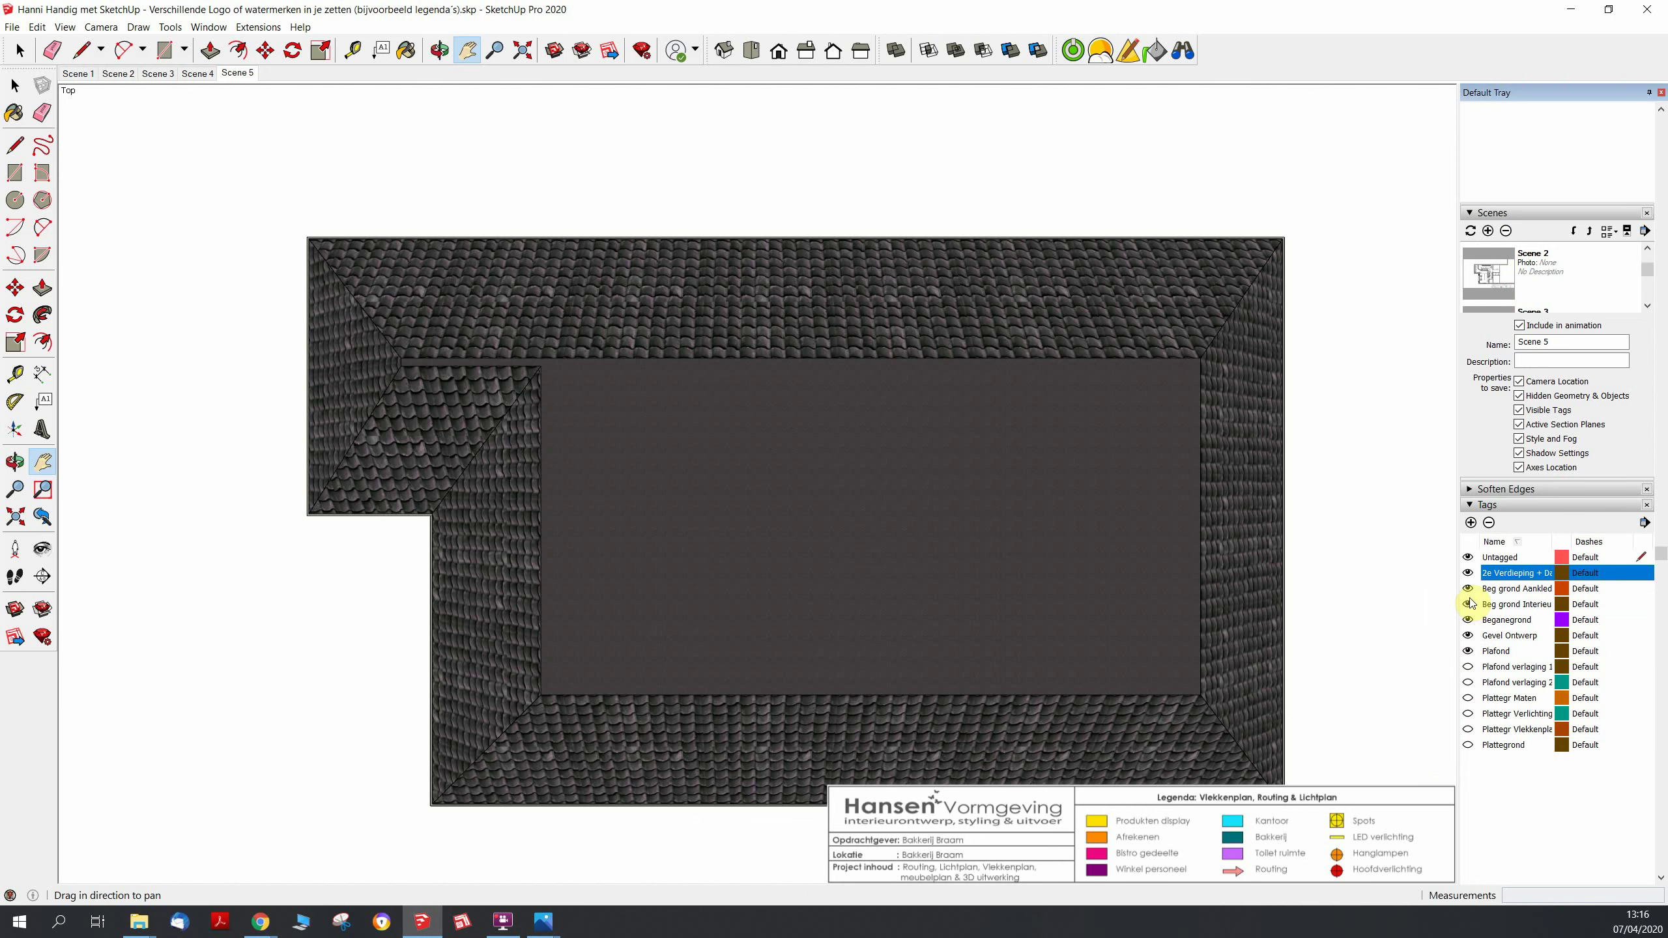
click(1468, 574)
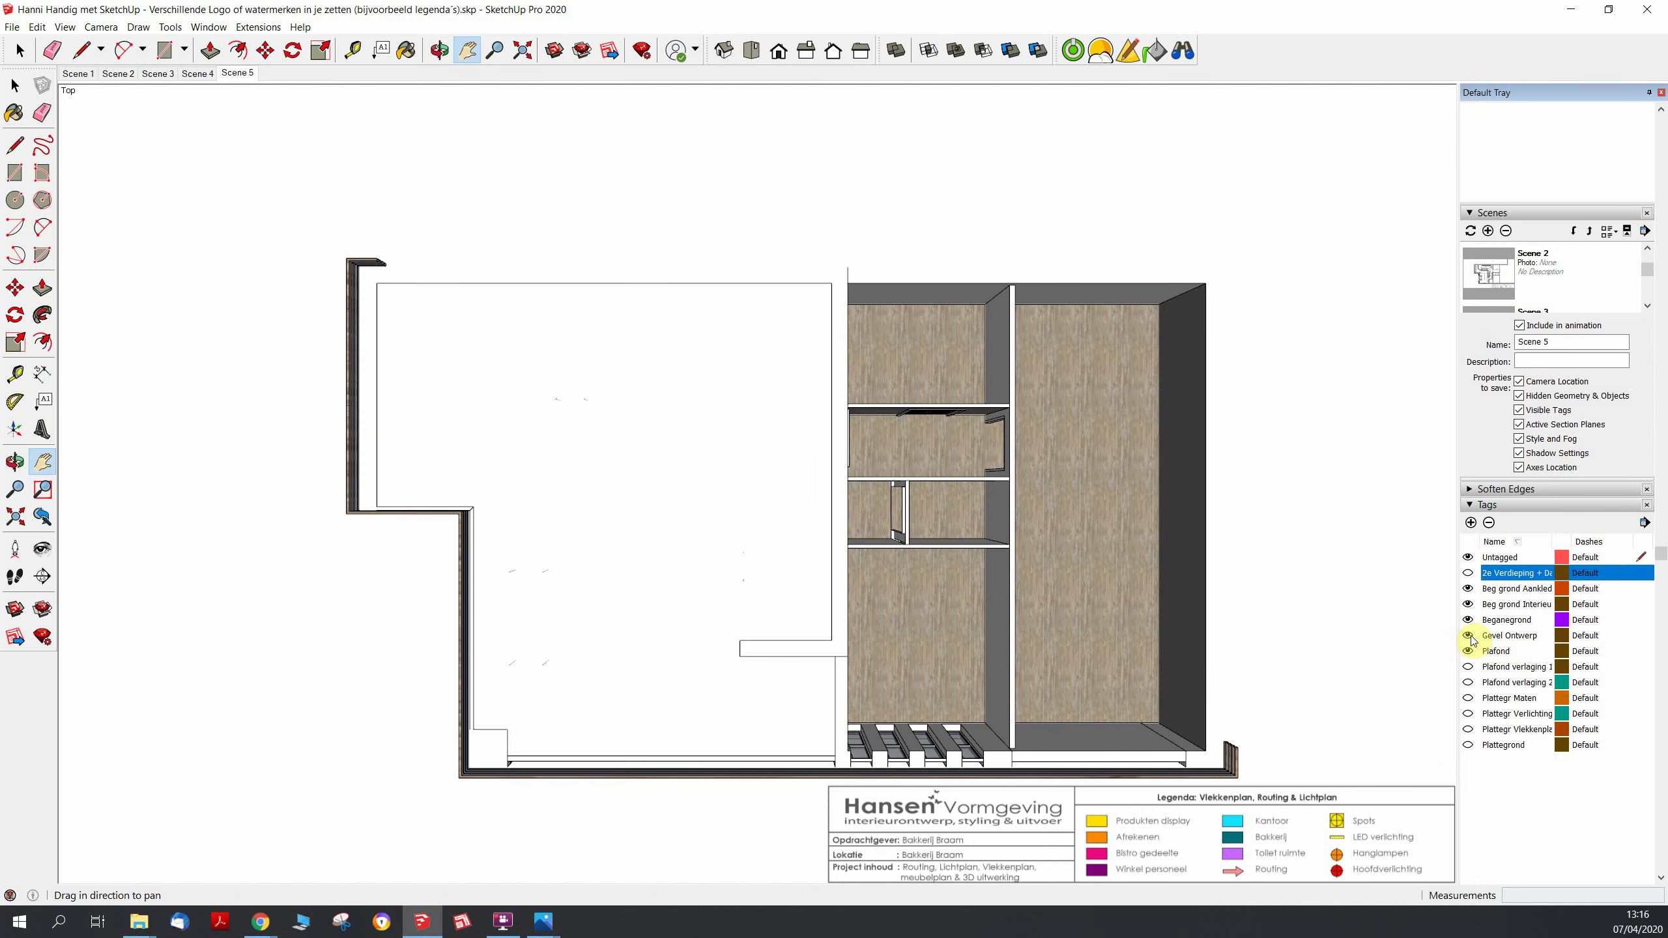
click(1468, 651)
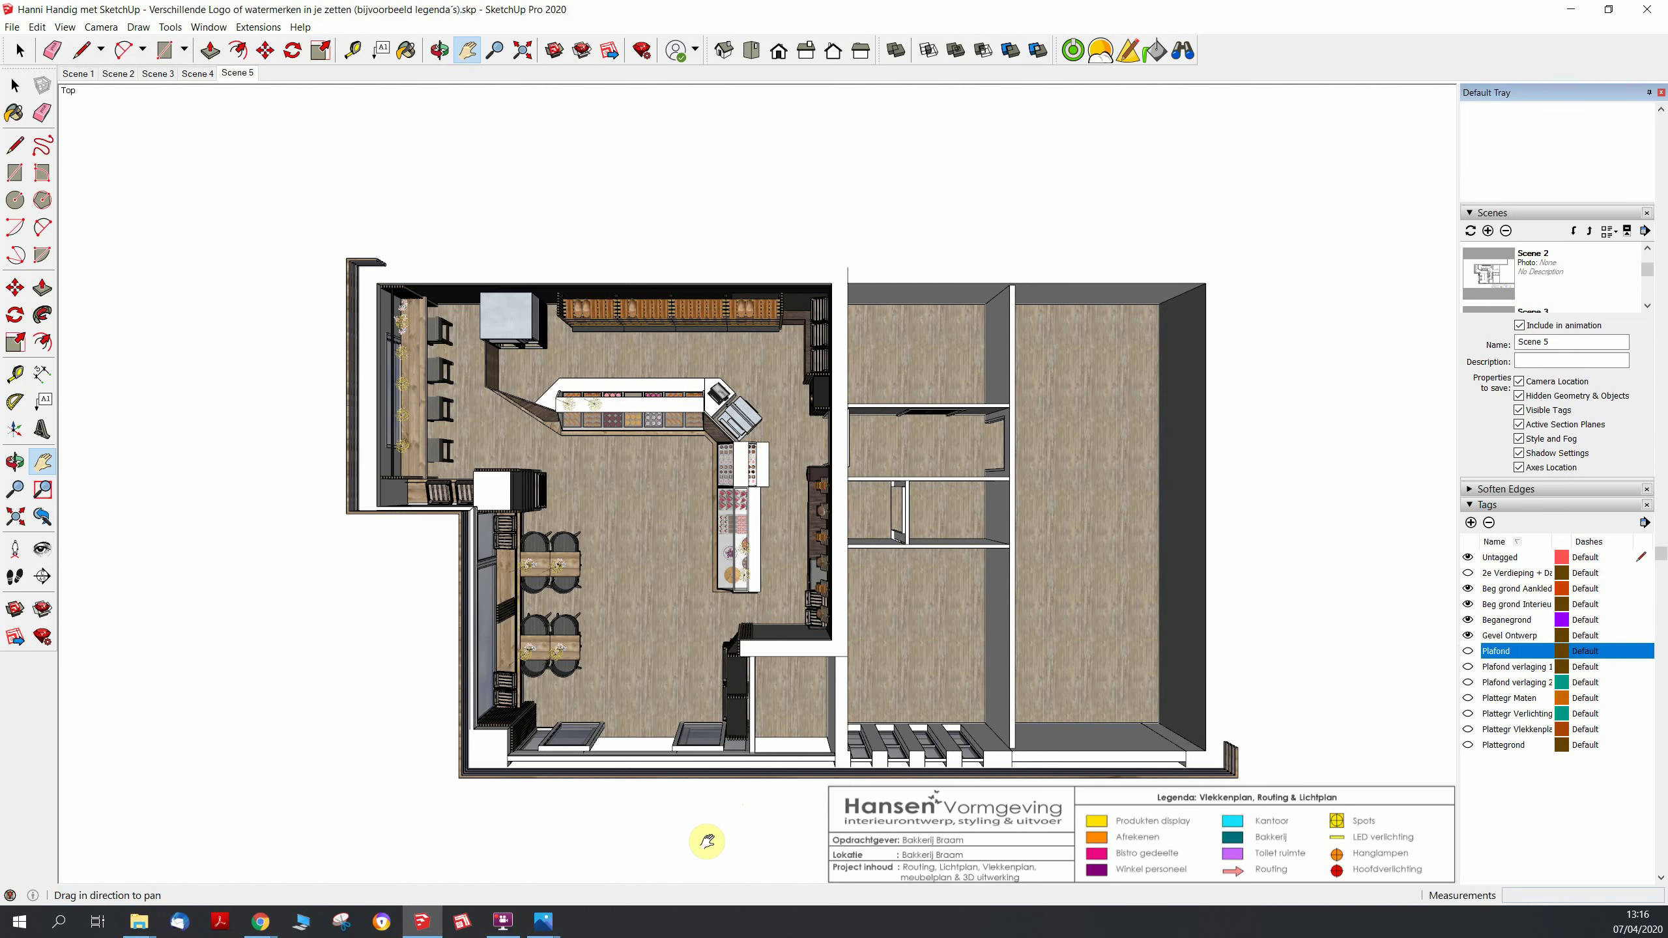
Bring up the Watermark settings of the current Shaded with textures3 style
scroll(706, 852, up, 2)
scroll(706, 852, up, 1)
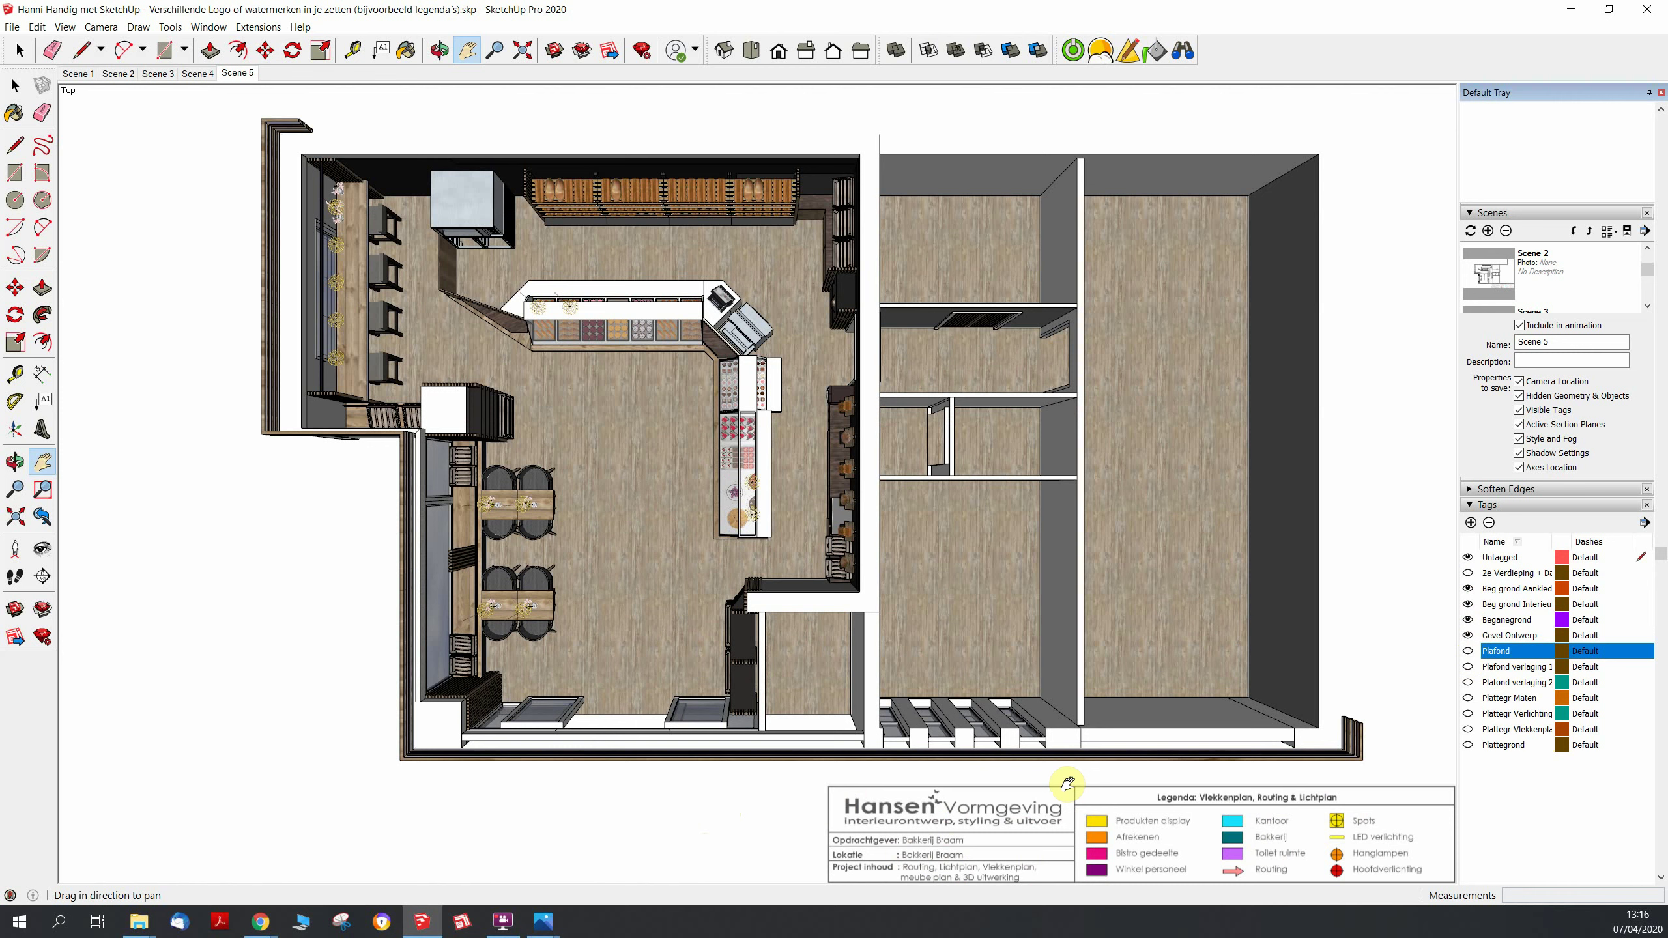
click(1519, 324)
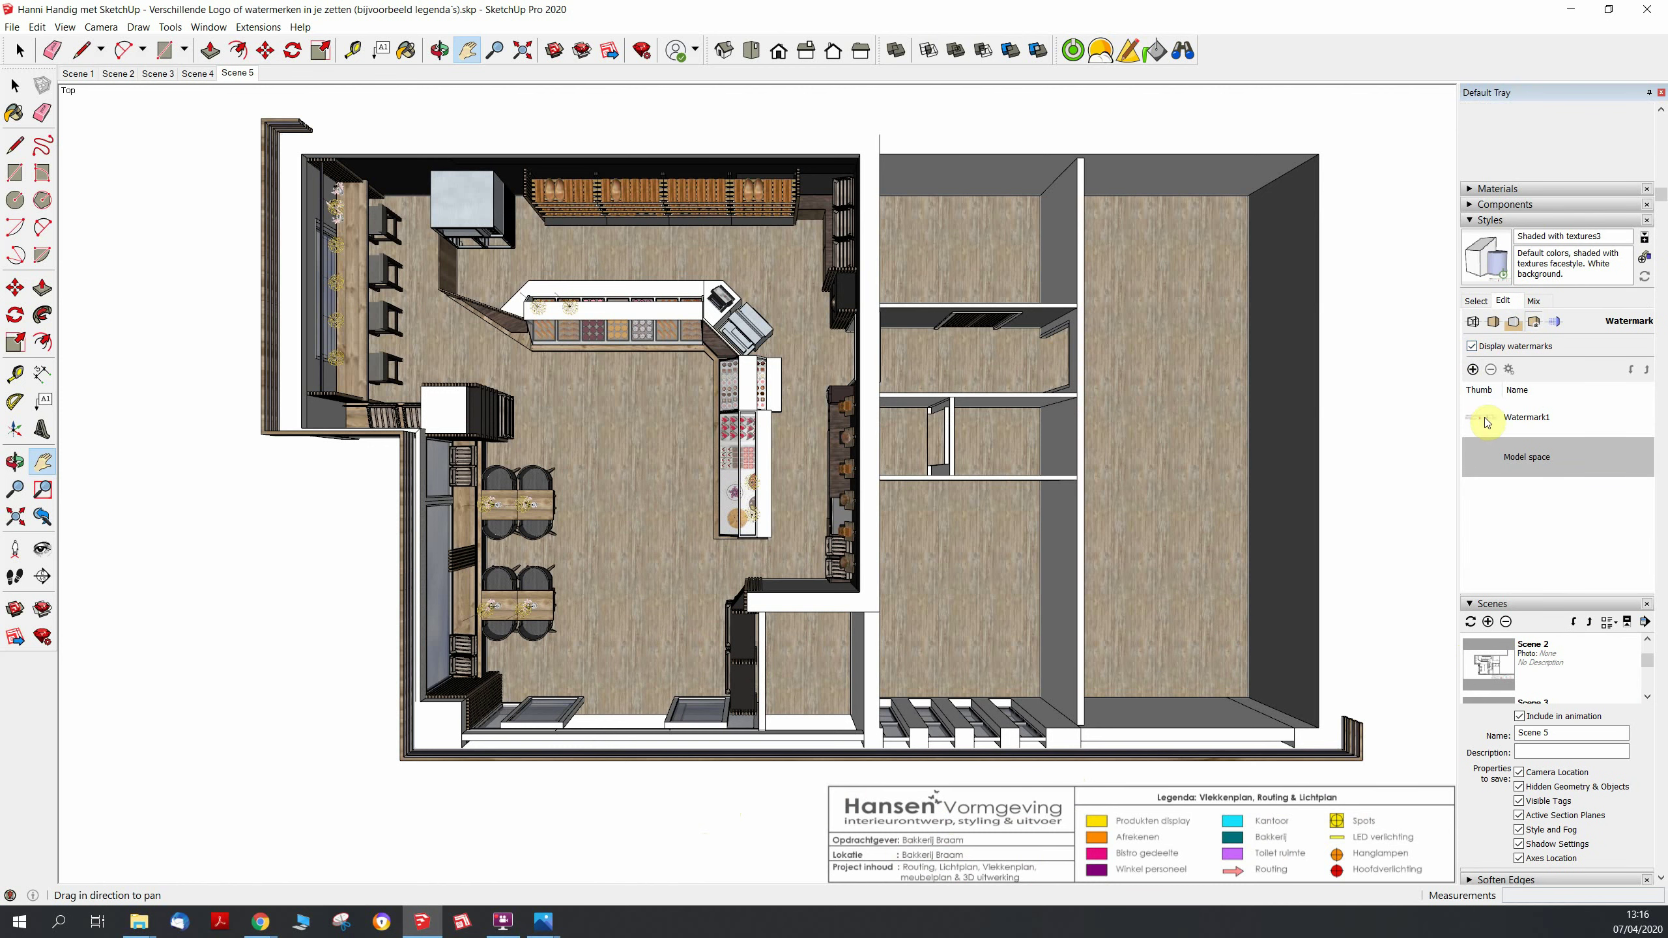
Delete the Watermark1 legend from the Shaded with textures3 style, confirming with Yes
click(1488, 423)
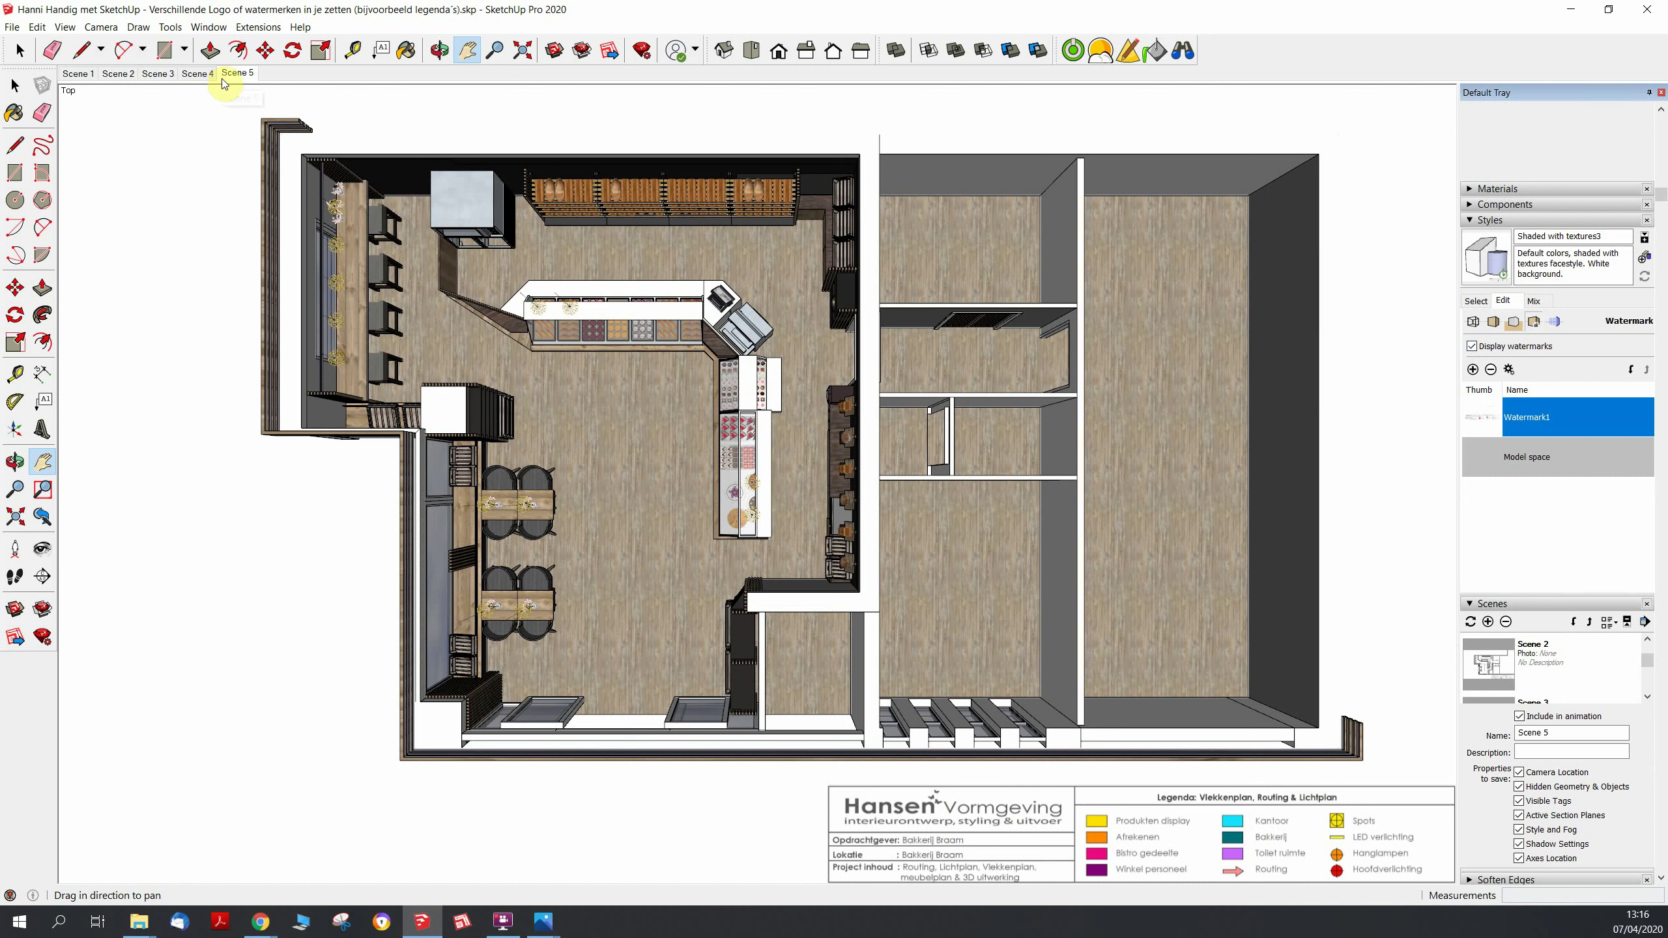
click(1491, 370)
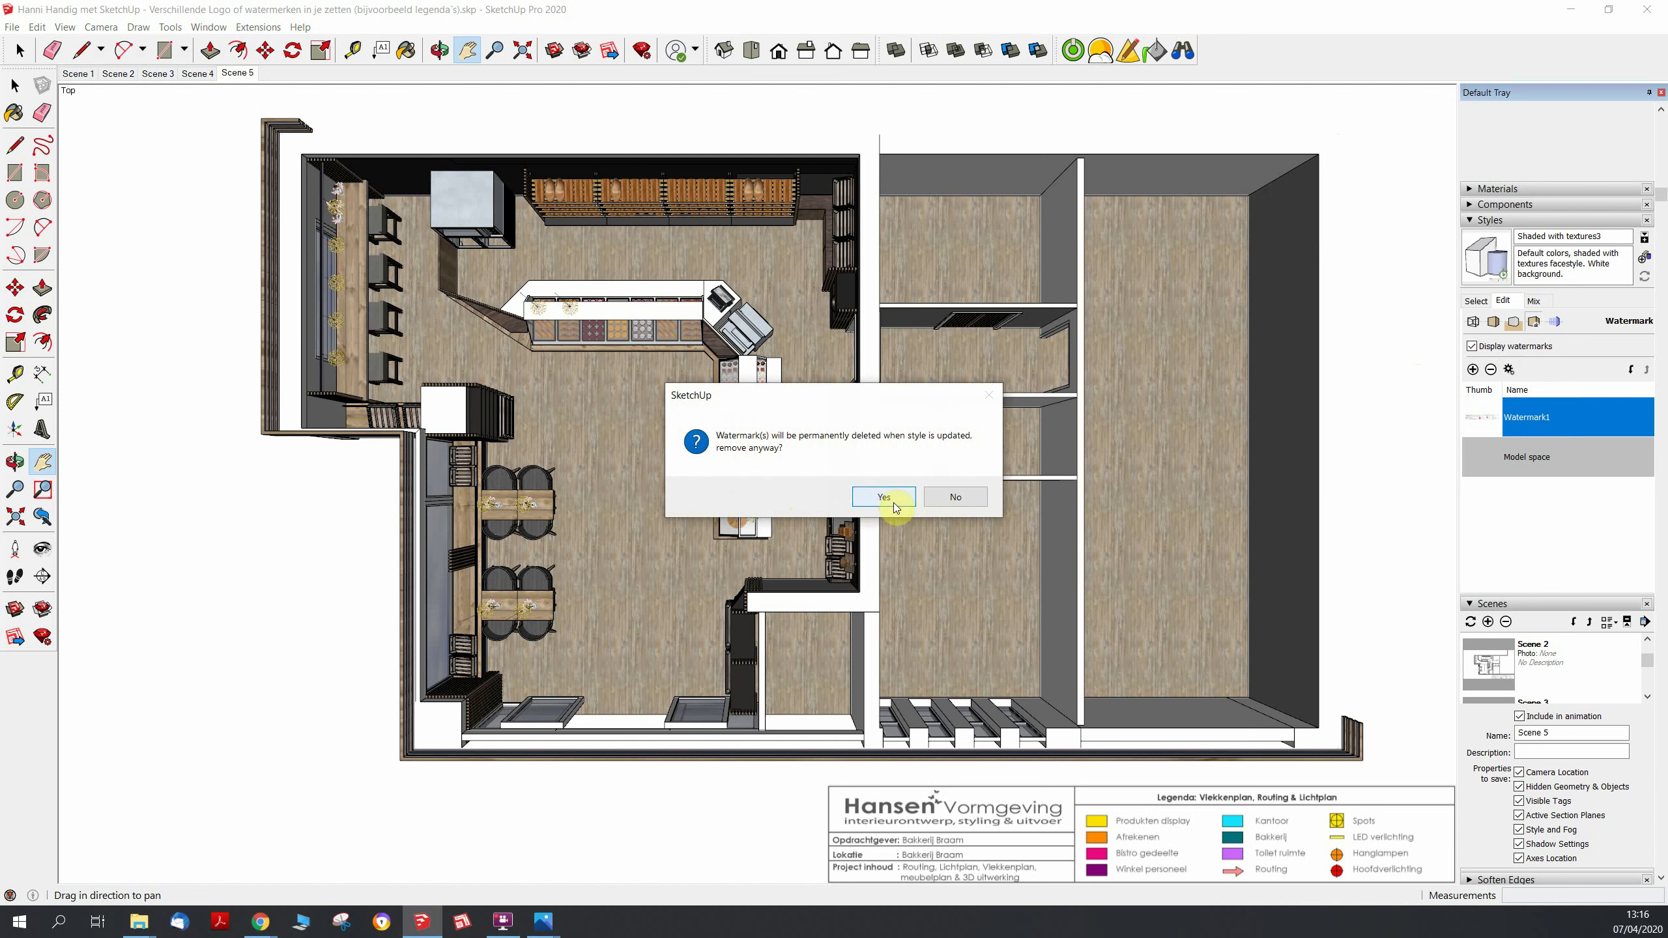
click(887, 498)
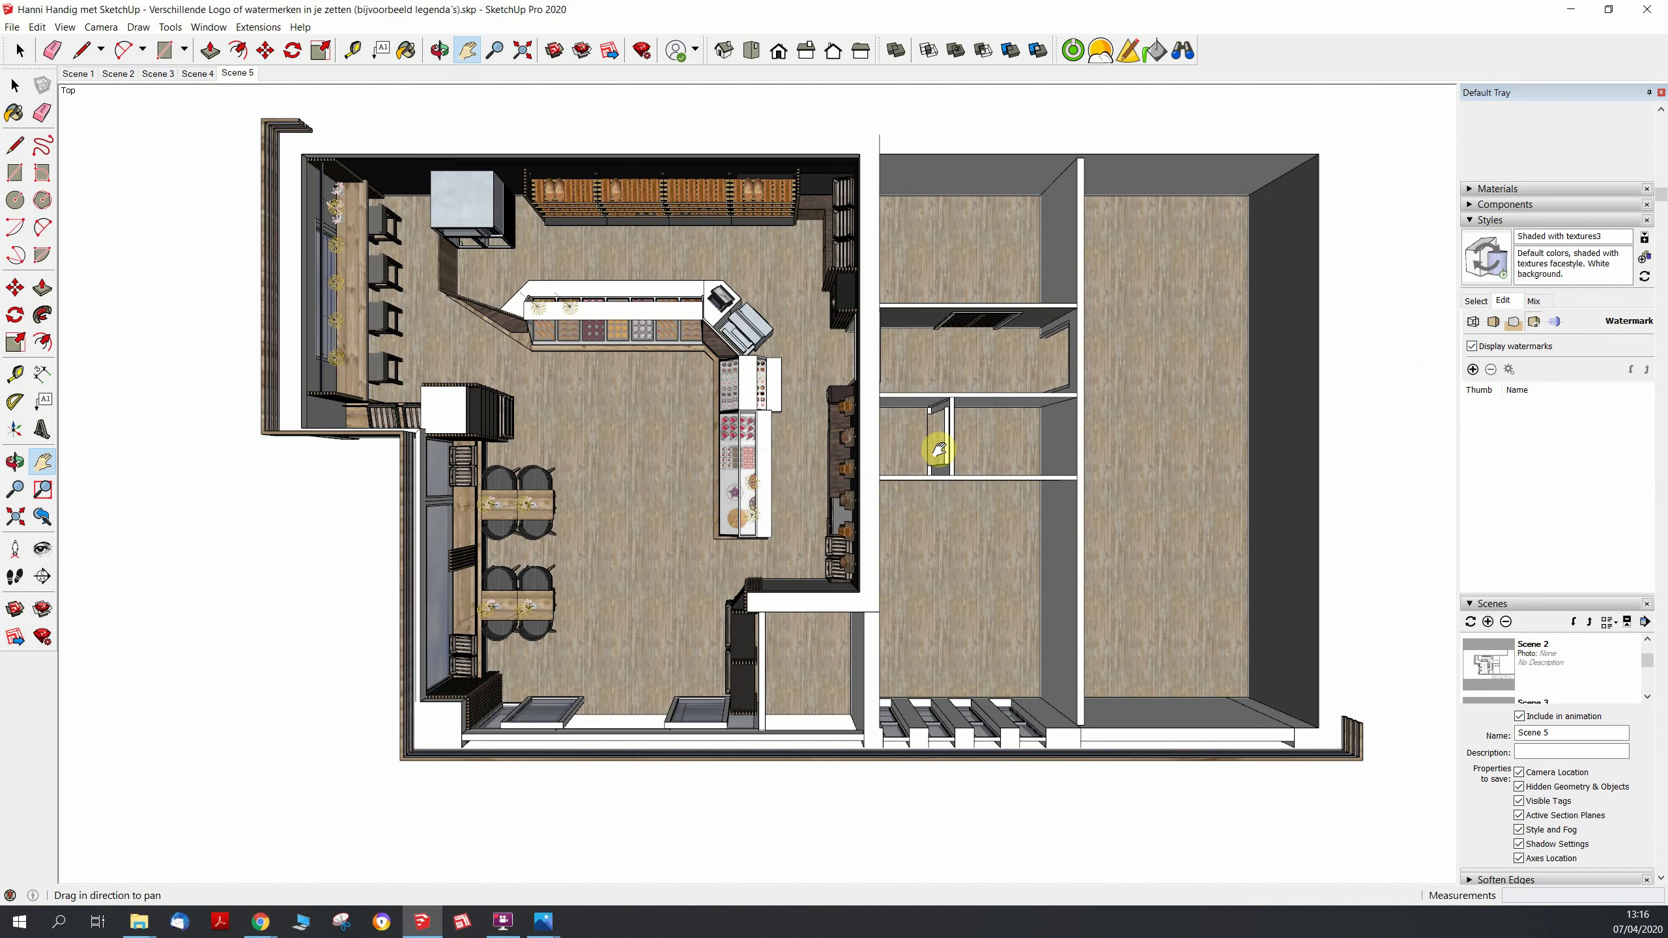
Add 'Logo zonder legenda jpg versie.jpg' as a fully opaque watermark, enlarged in the bottom-right corner
click(1472, 370)
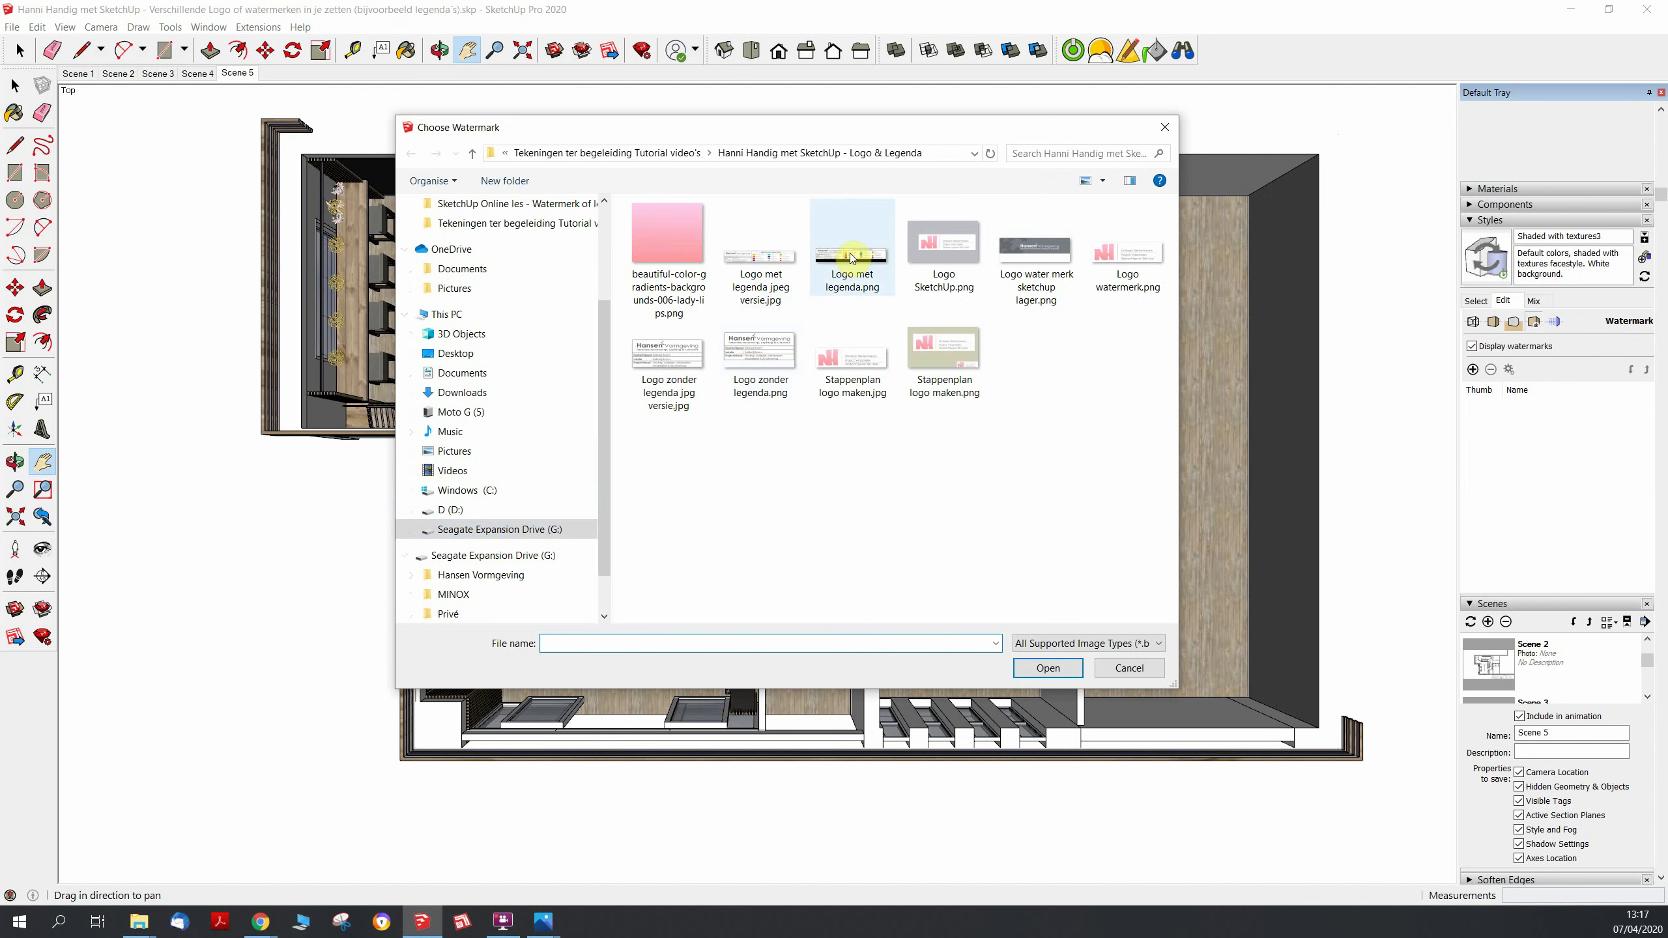
click(668, 366)
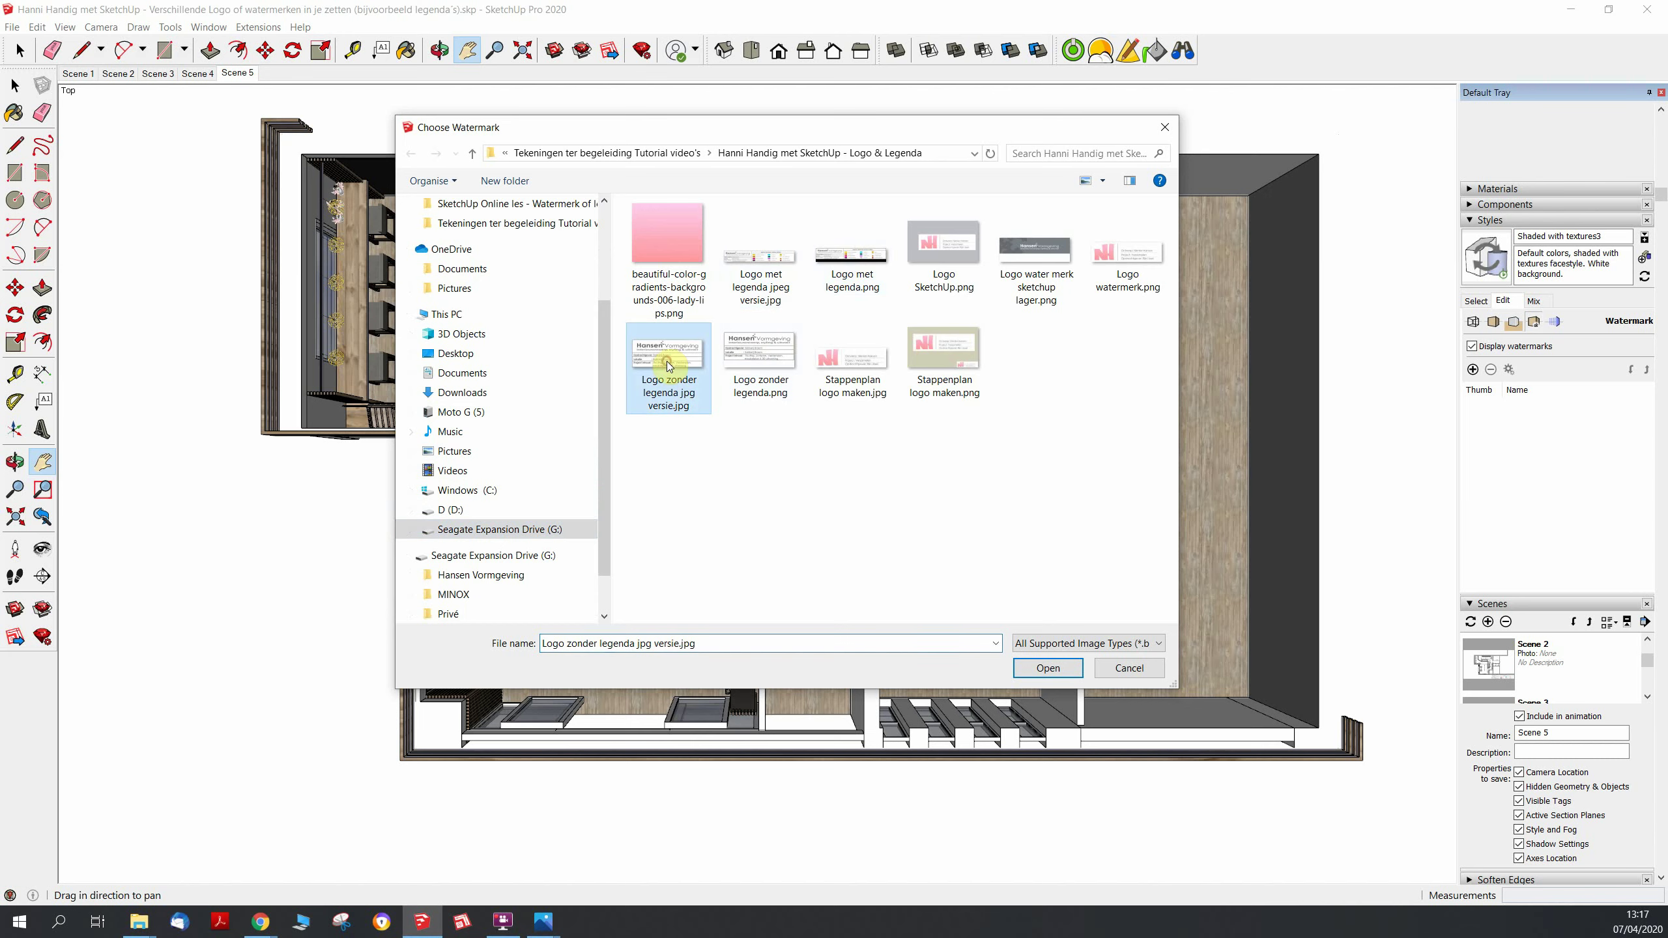
click(1046, 670)
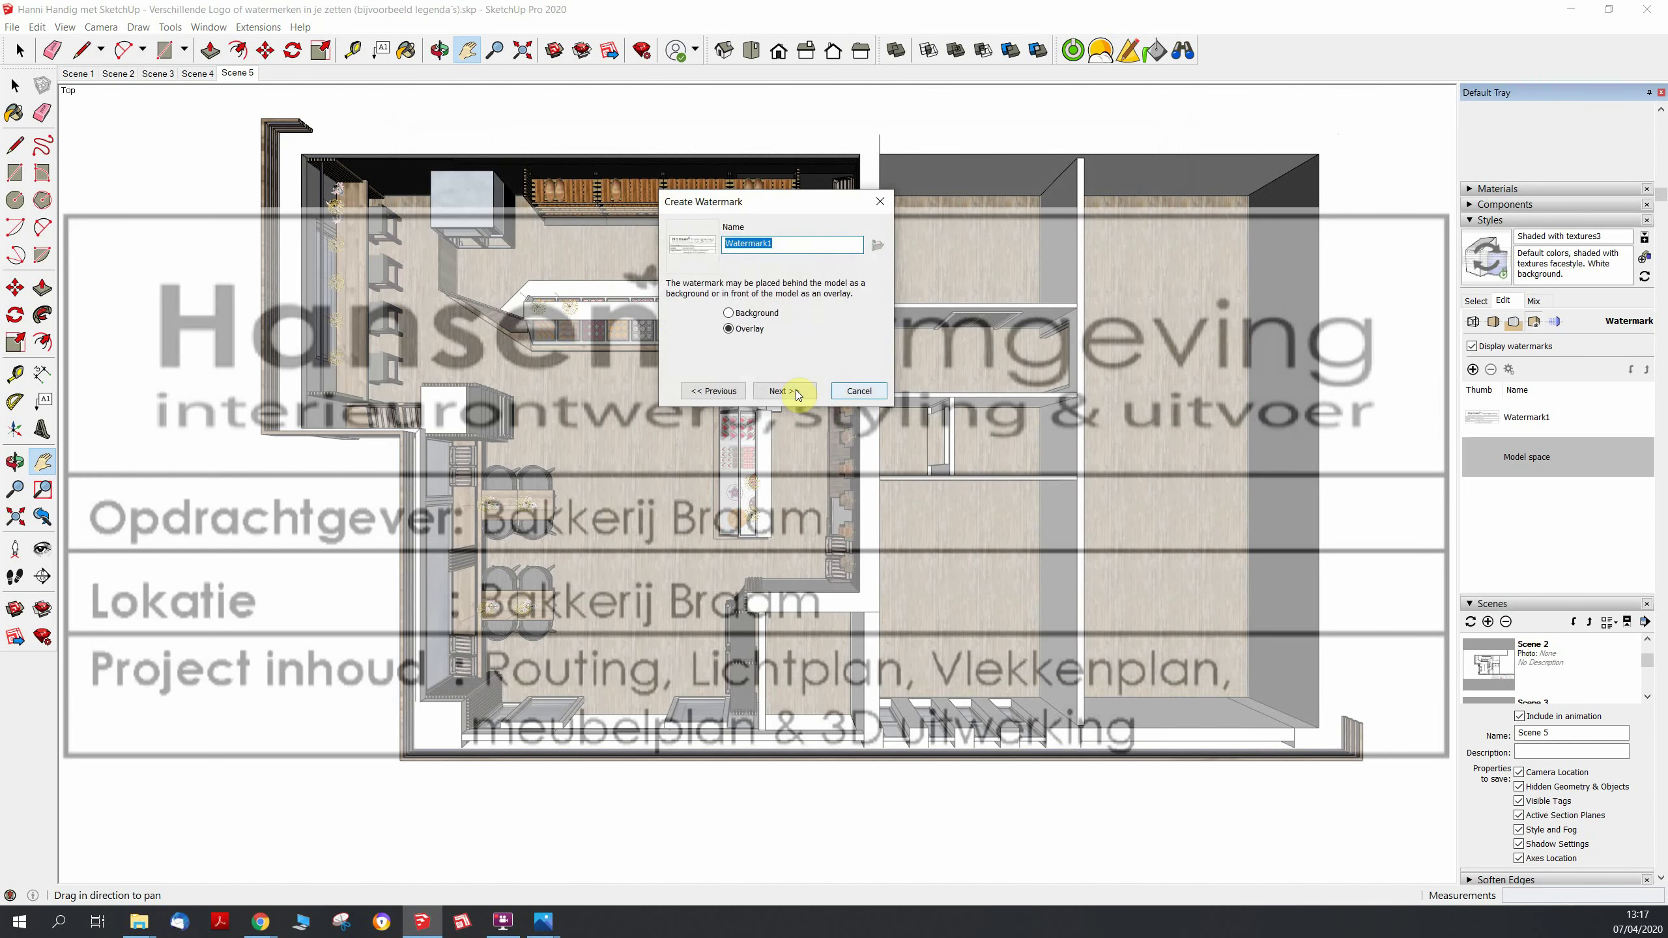
click(797, 395)
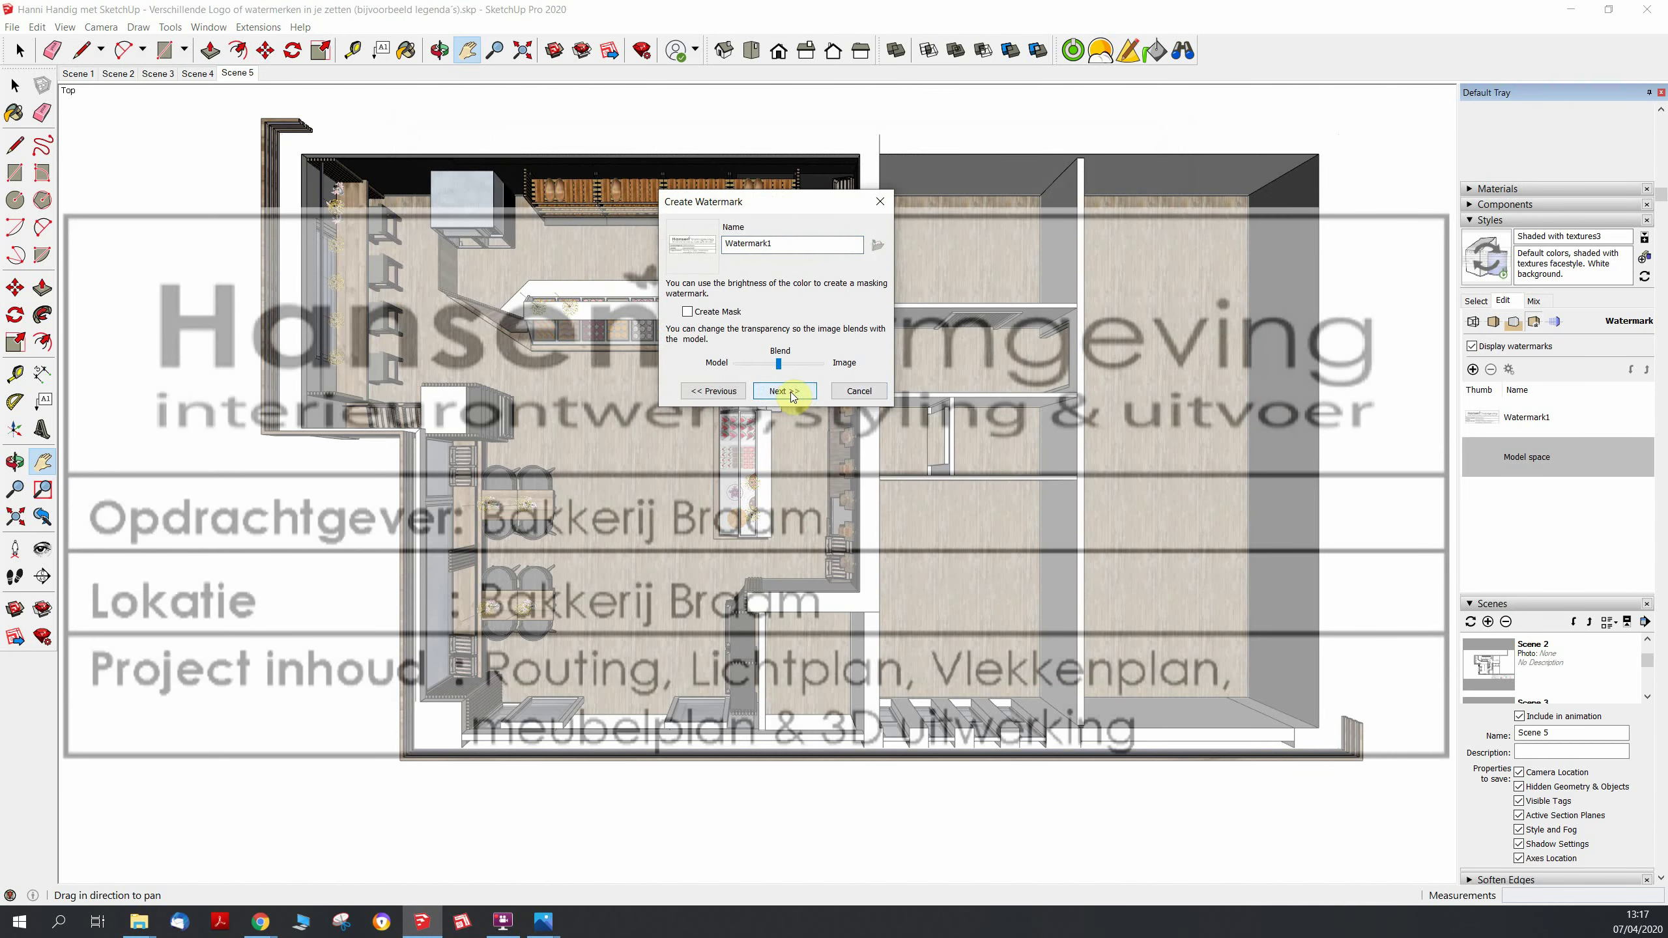
drag(779, 364, 842, 370)
click(791, 393)
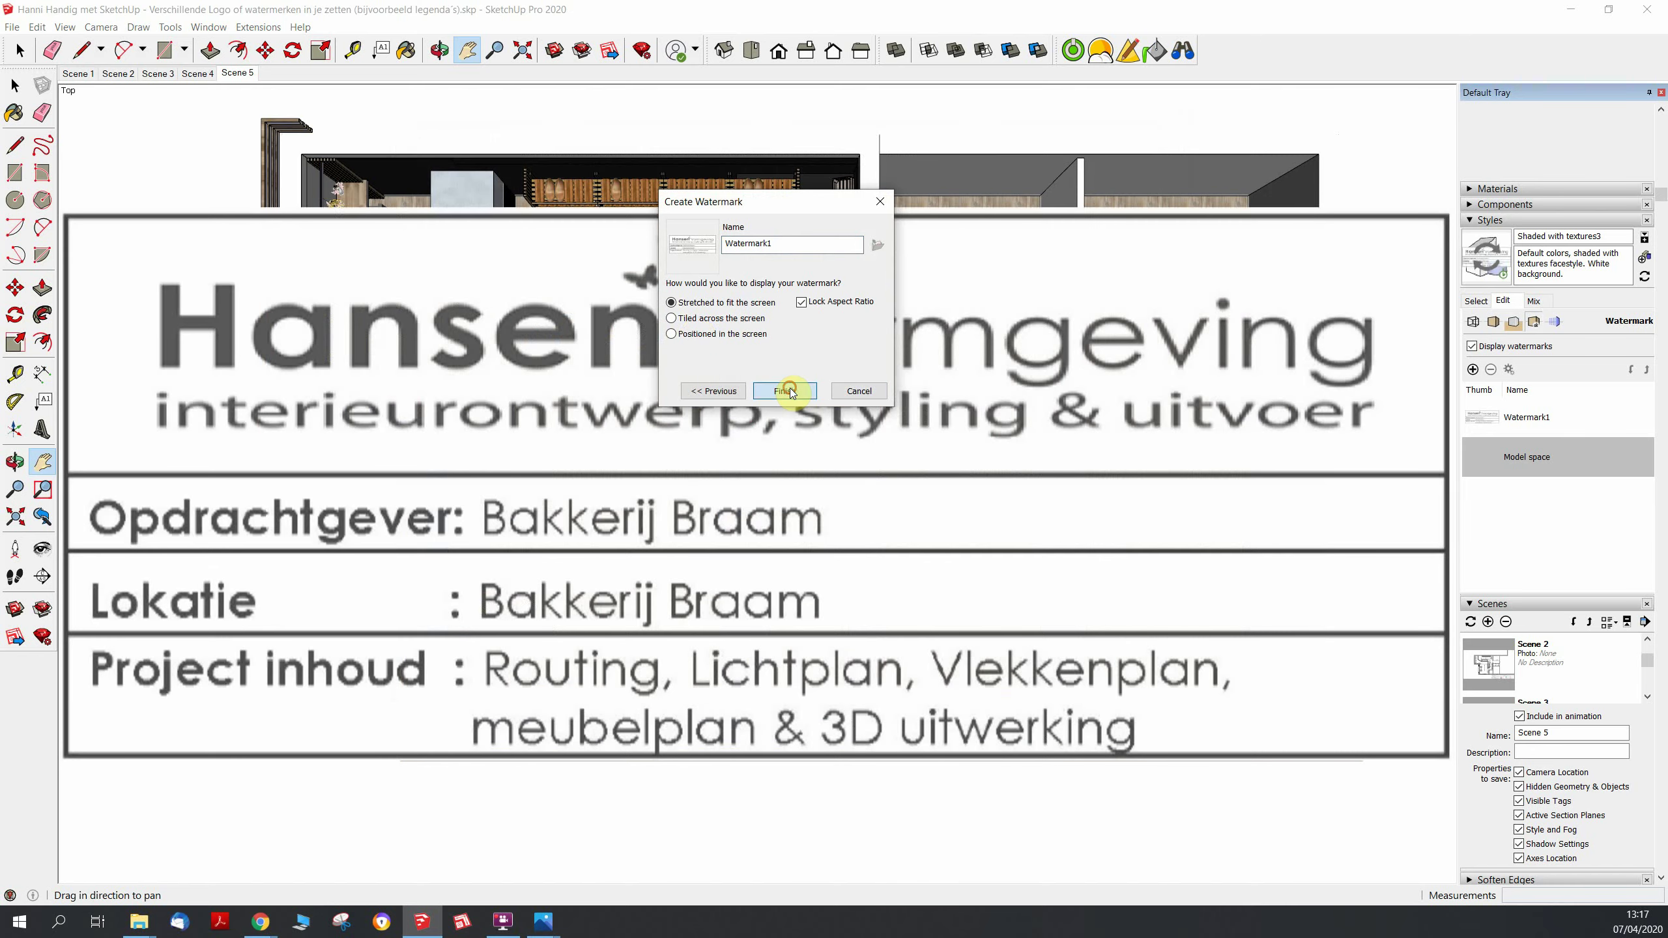
click(671, 318)
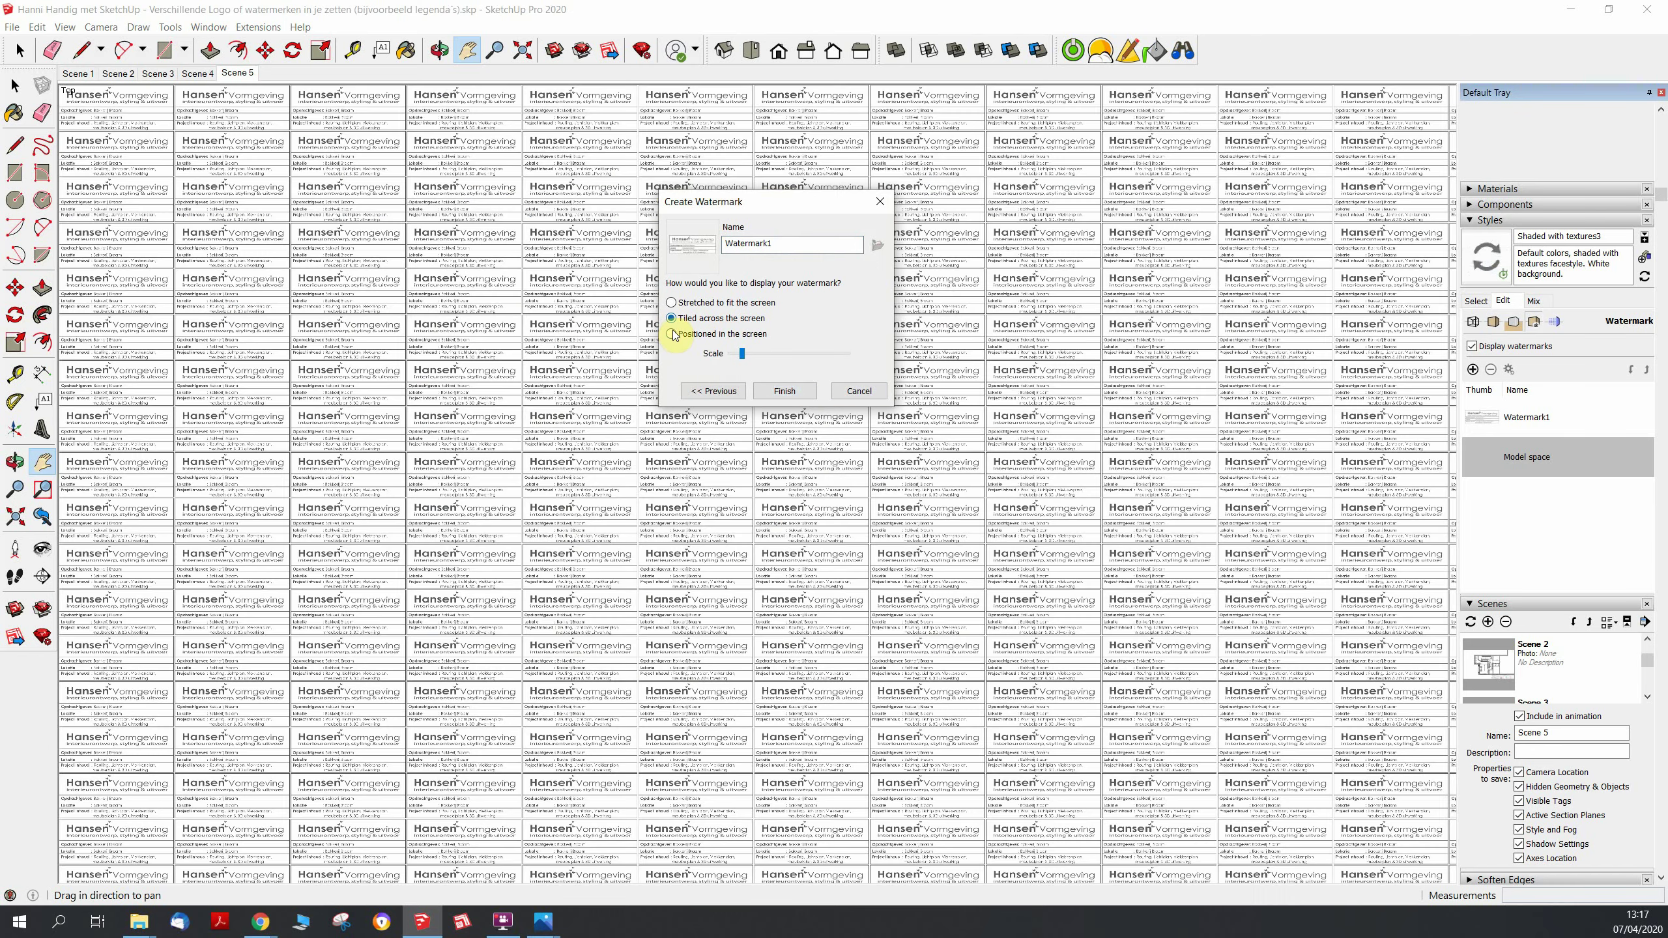
click(672, 333)
click(847, 335)
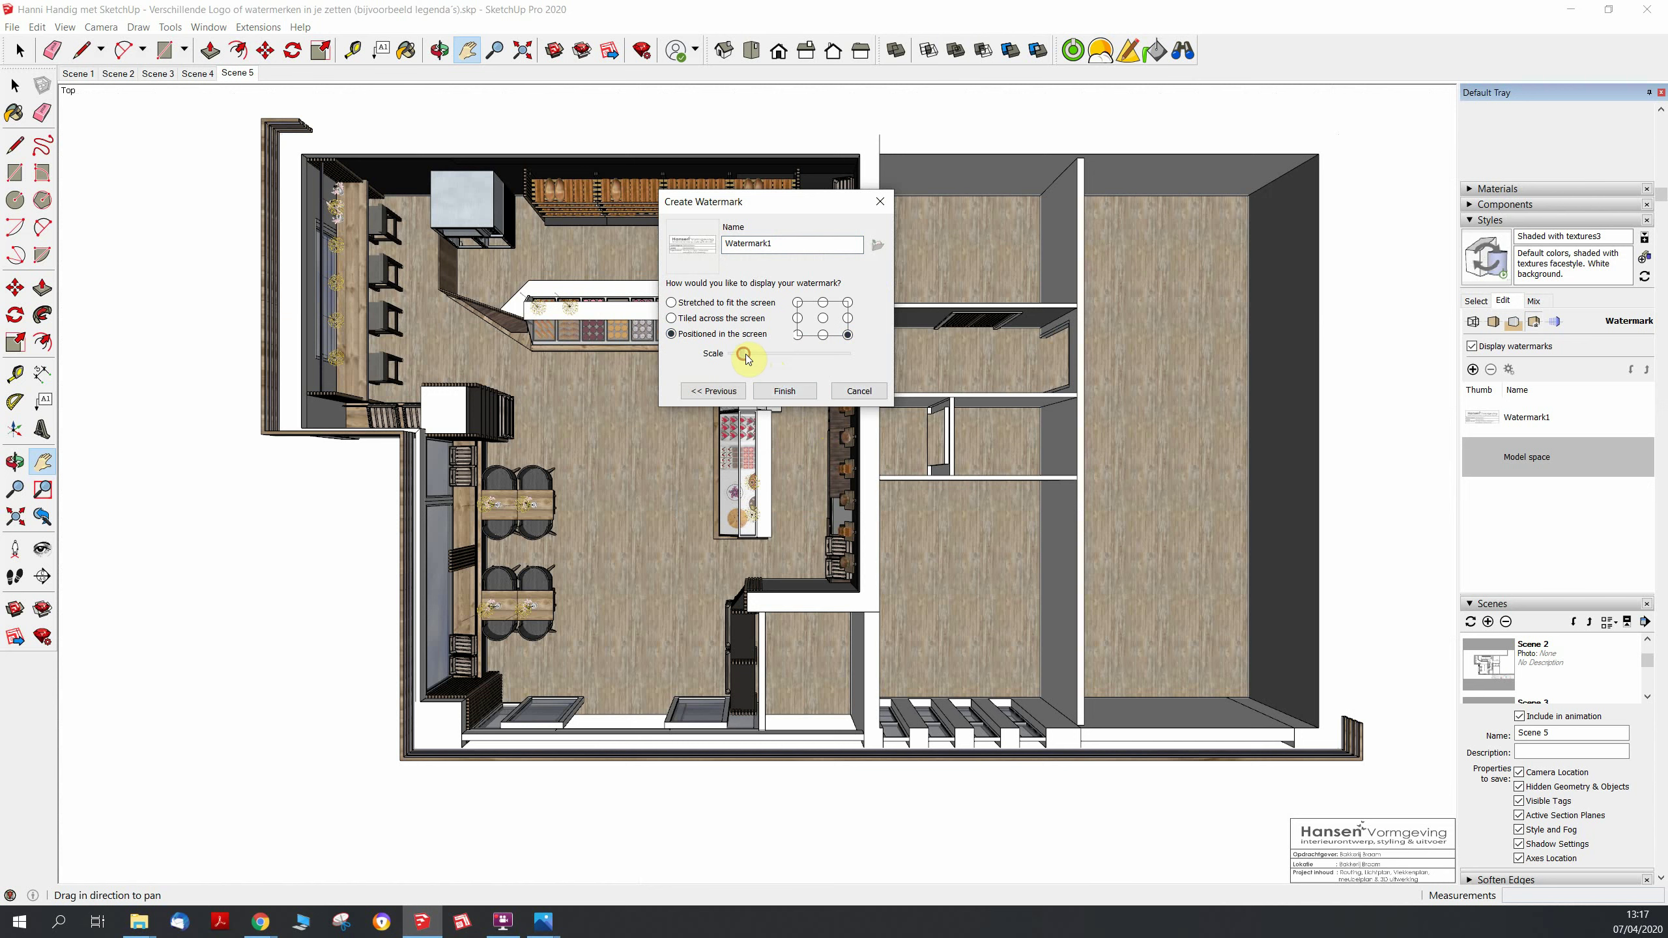
drag(751, 359, 753, 357)
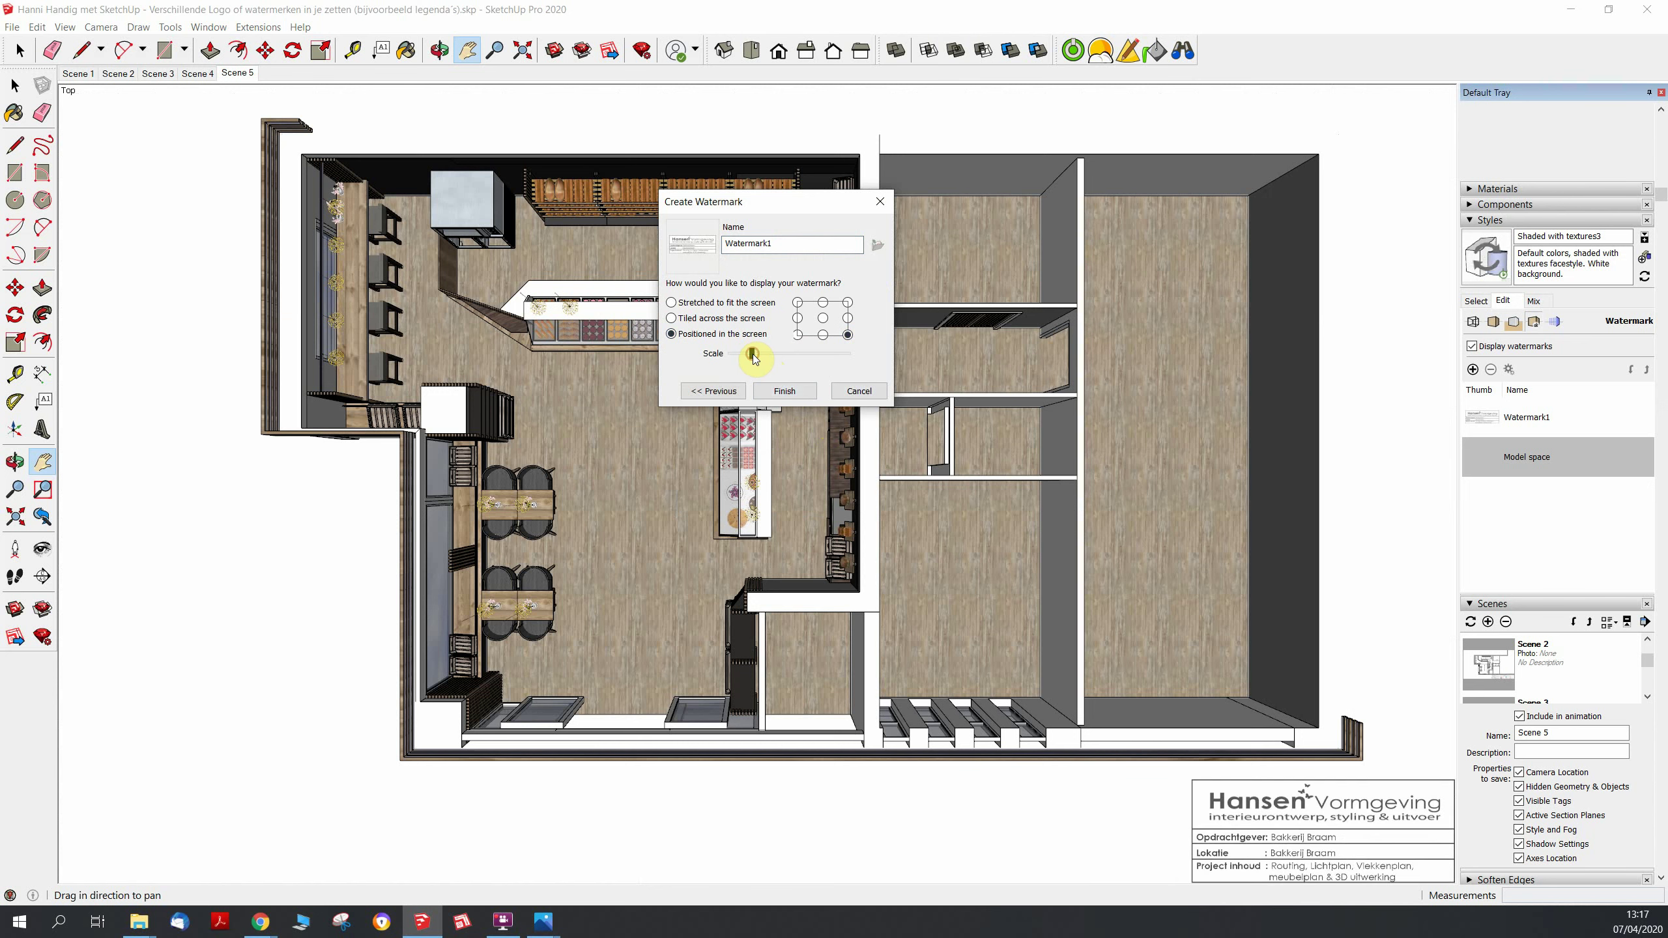
click(784, 391)
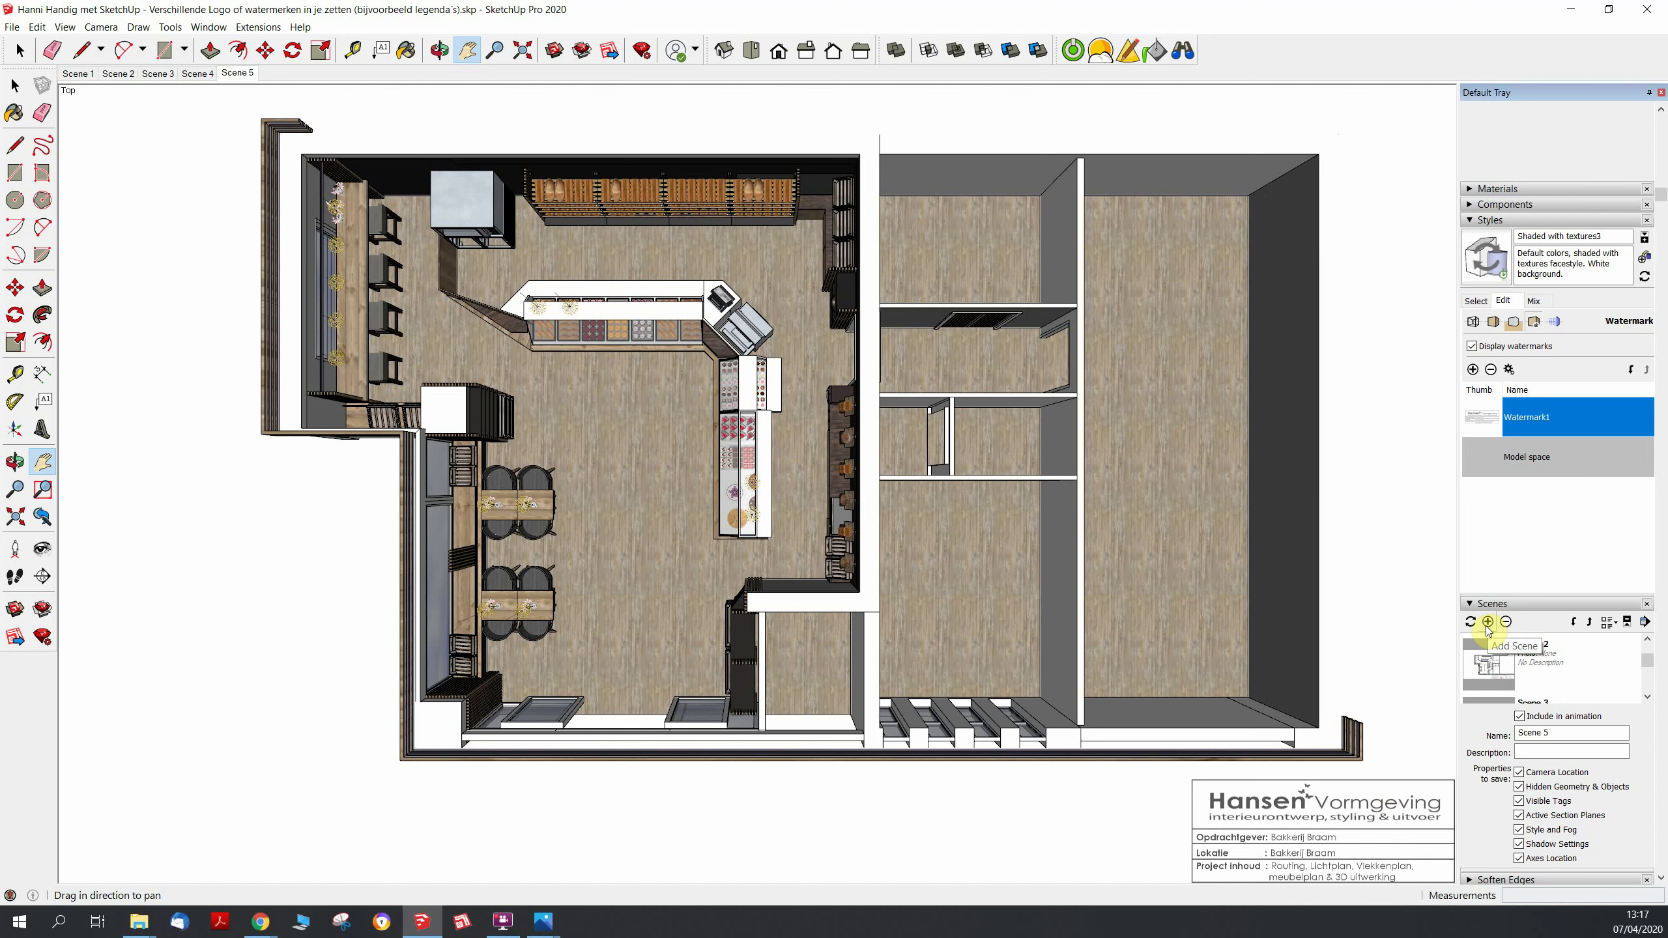
Save the logo-watermarked textured view as Scene 6 with a new style, then return to Scene 5
click(1488, 622)
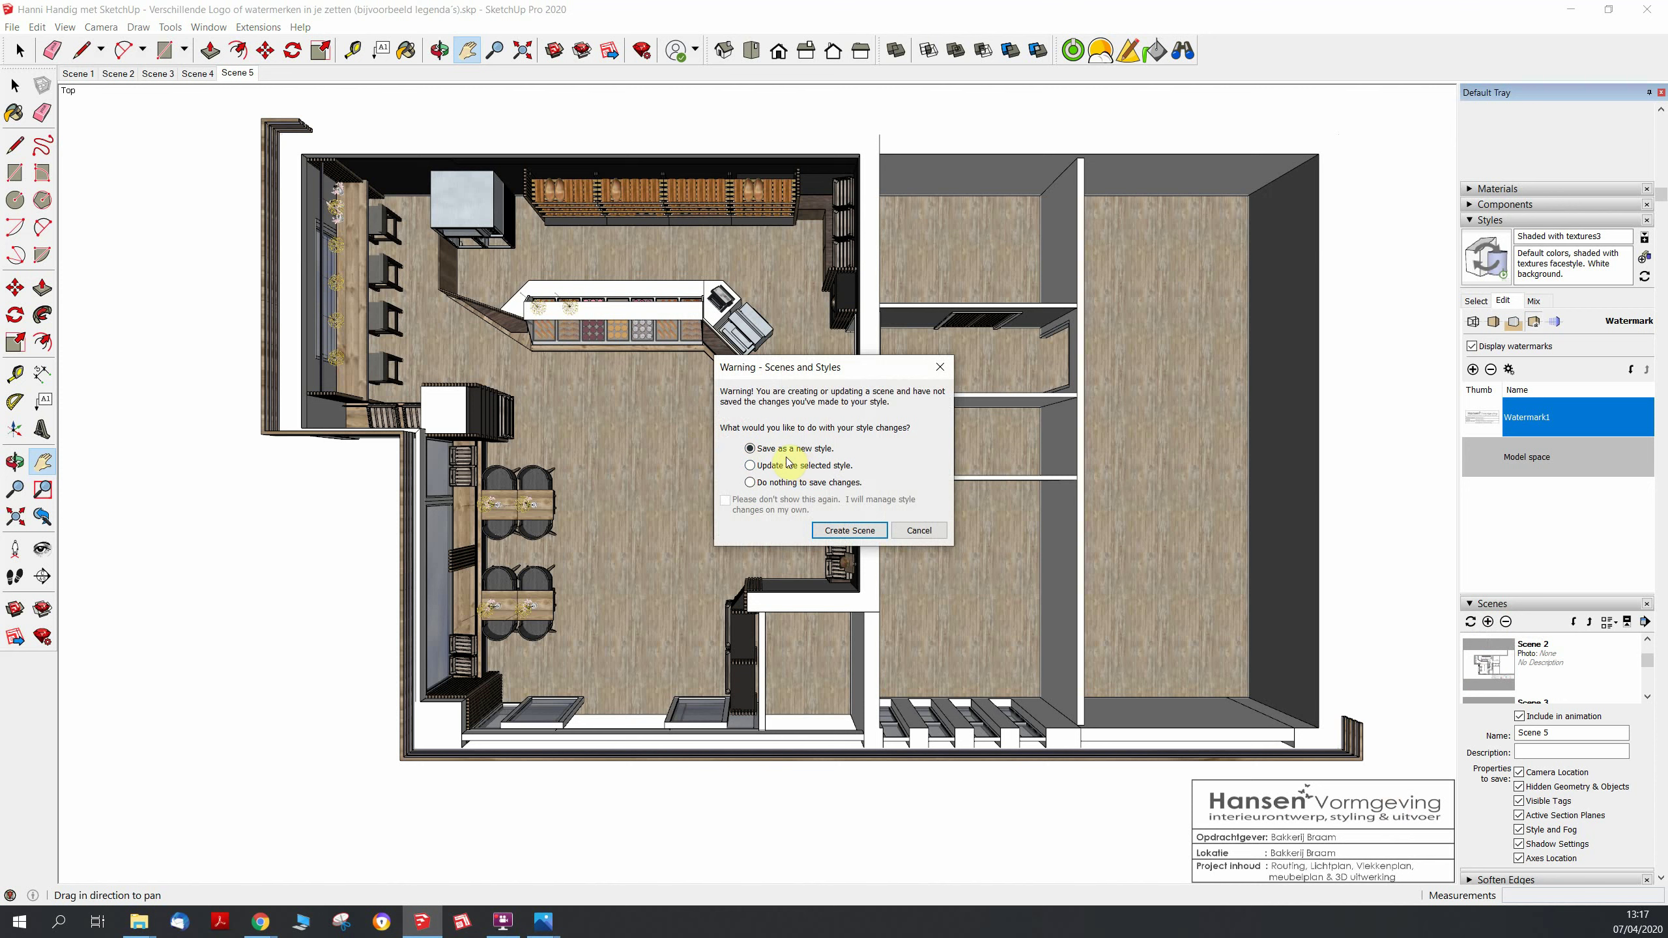
click(849, 531)
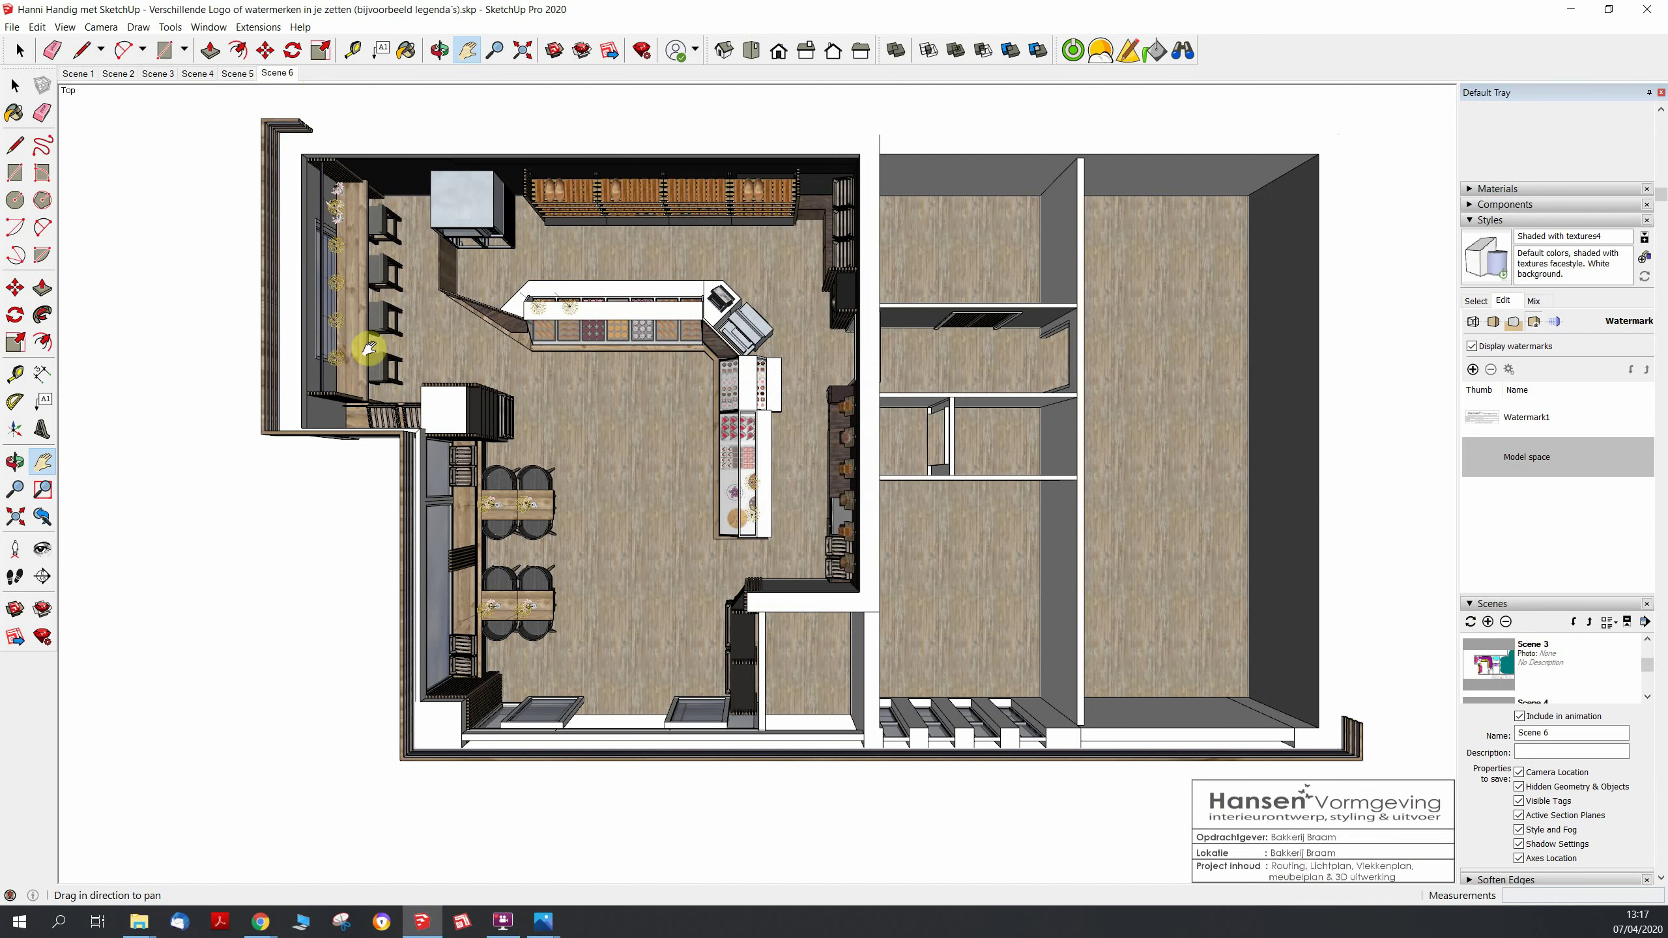
click(238, 74)
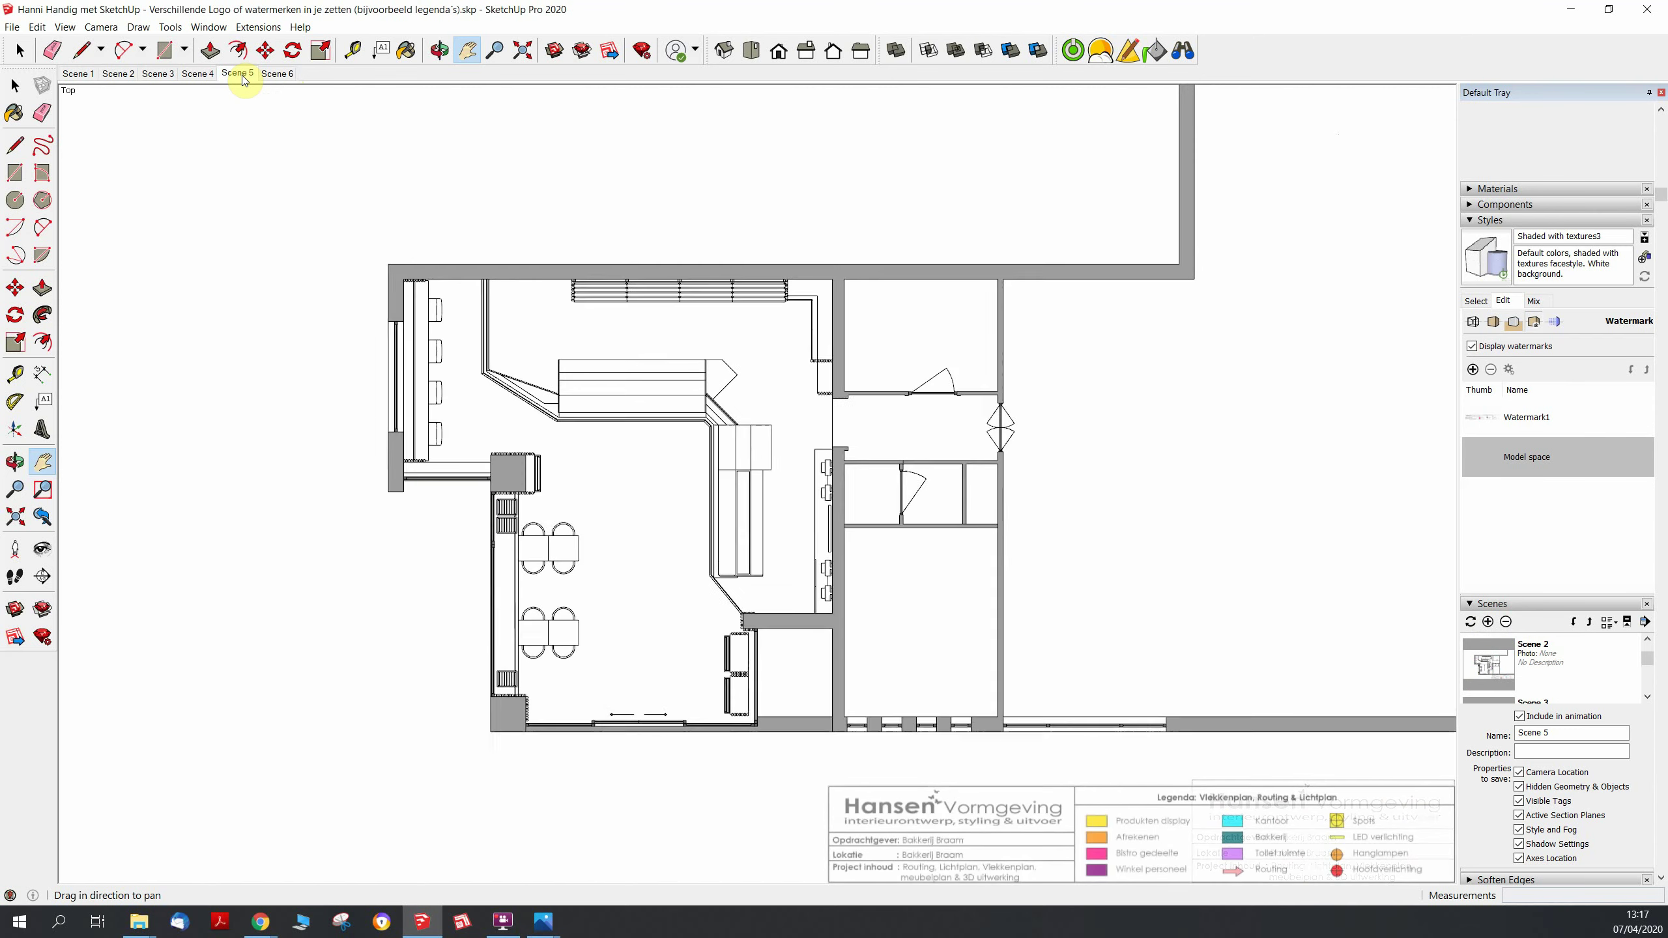
Switch between Scene 6 and Scene 5 to compare watermarks, ending on Scene 6
click(282, 74)
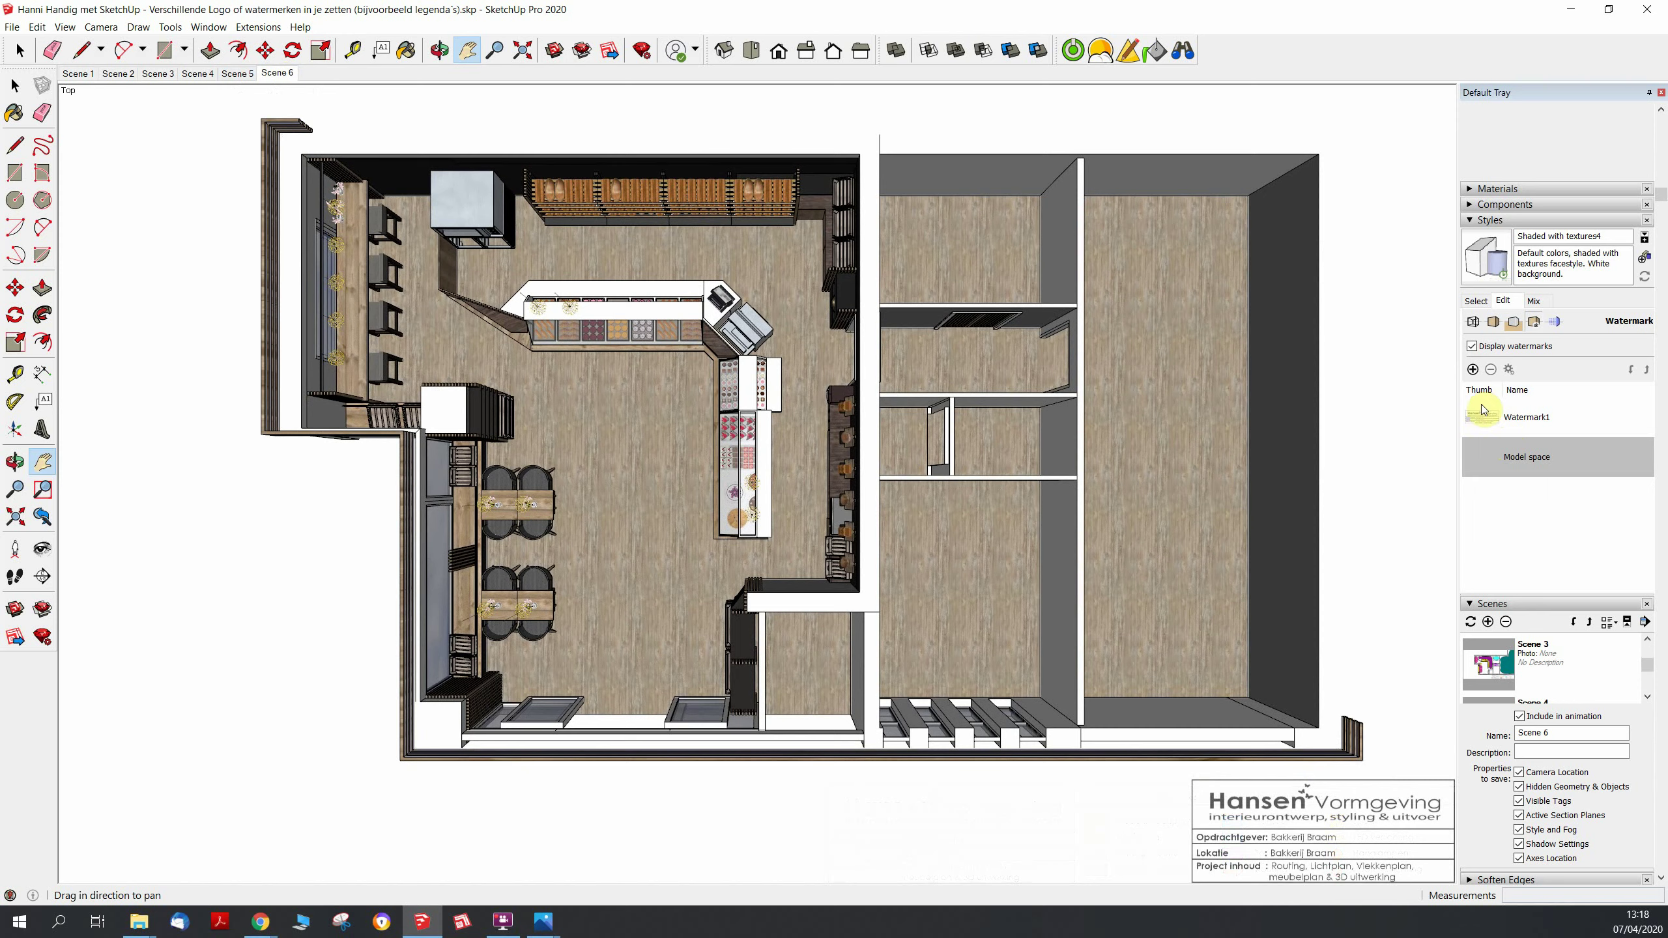
click(238, 77)
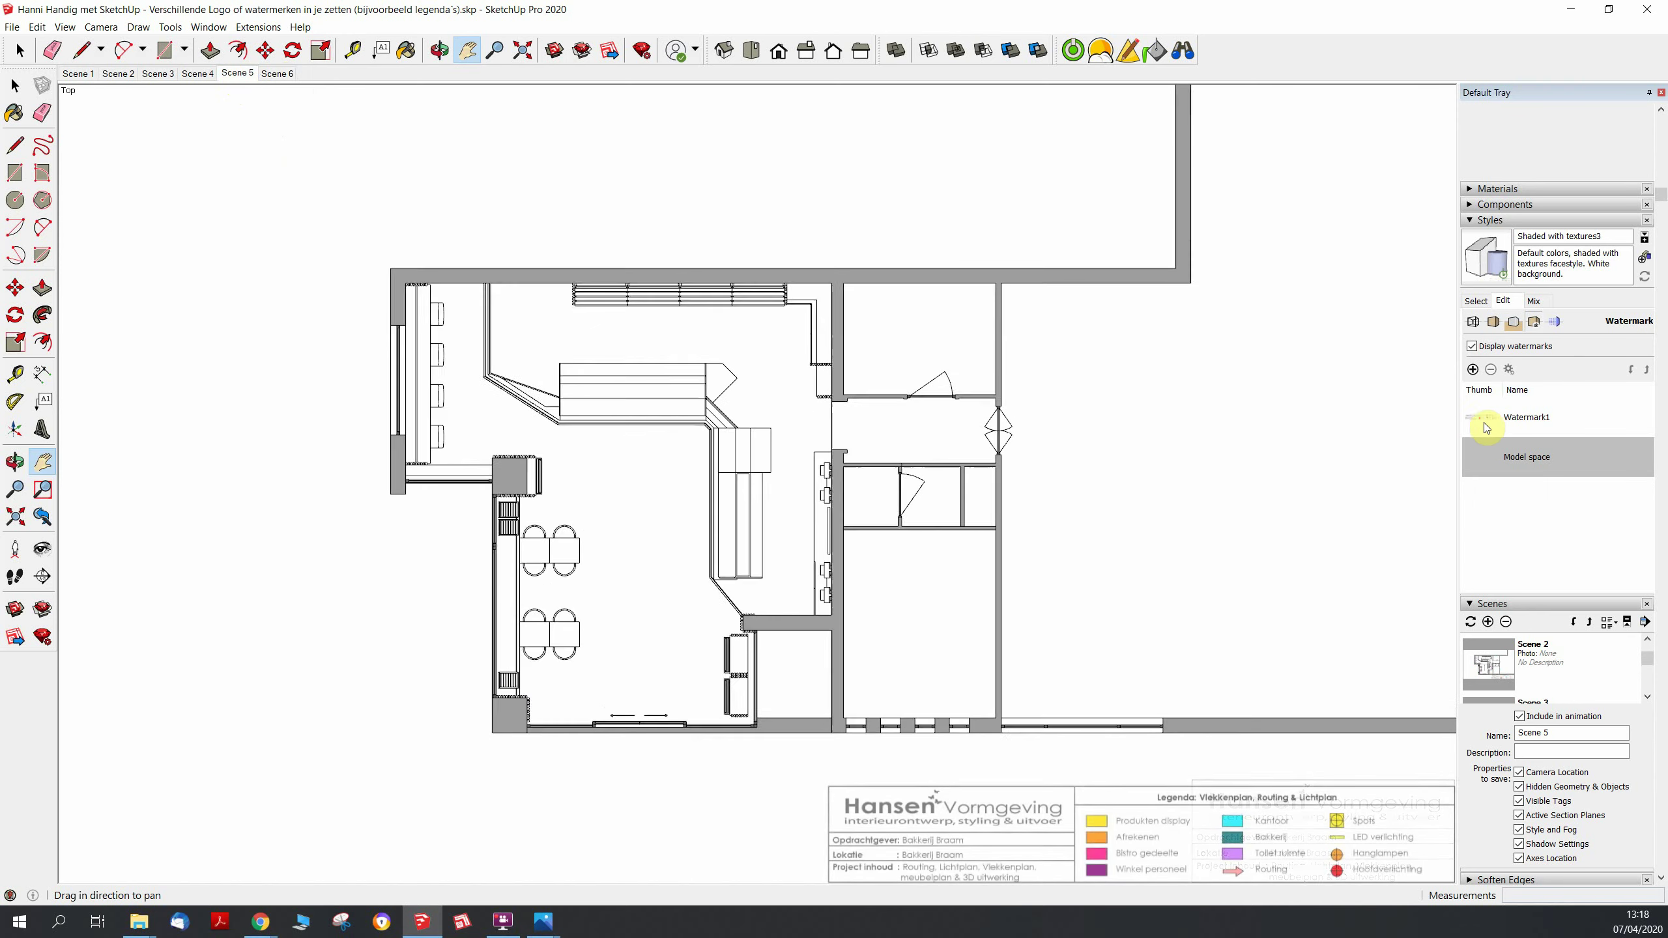
click(281, 76)
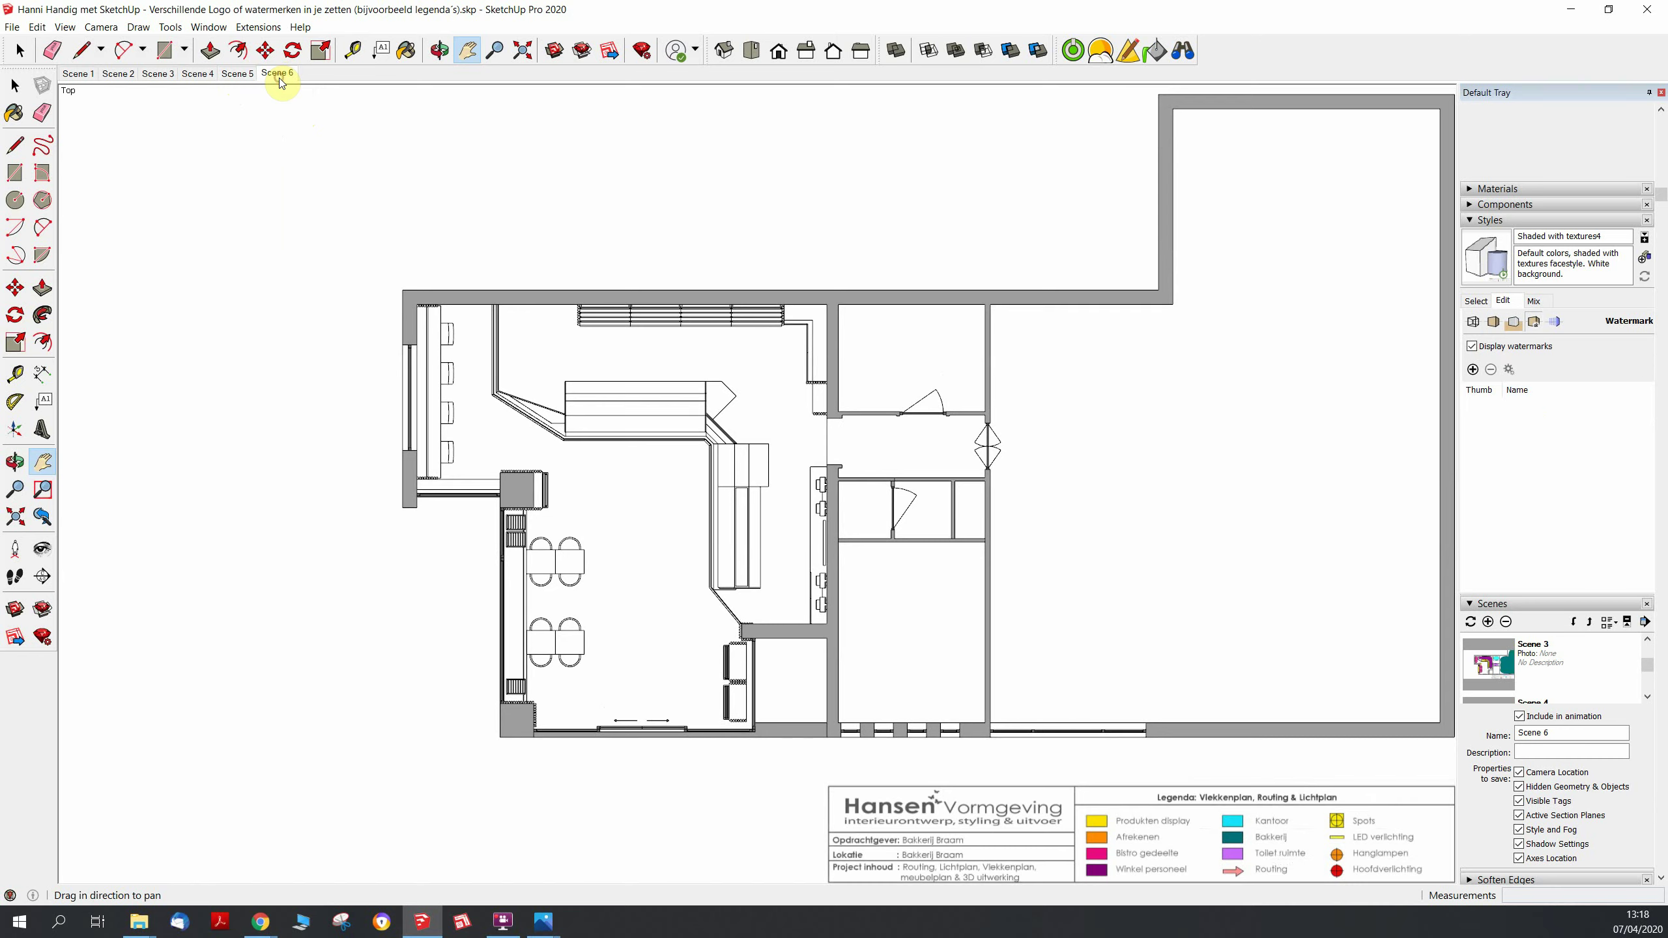